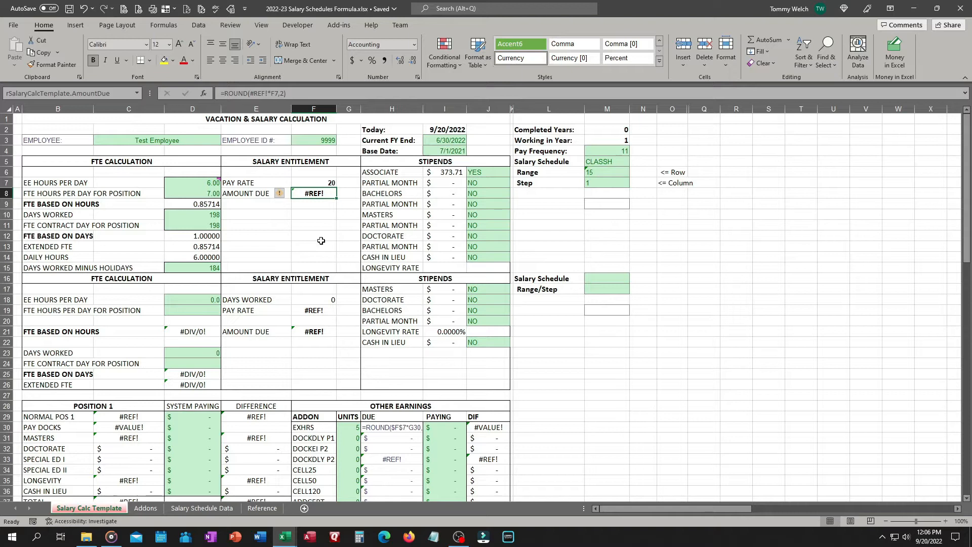
- Replace the Amount Due formula in F8 with an XLOOKUP that uses rSalaryCalcTemplate.SelectedKey as the lookup value
key("Delete")
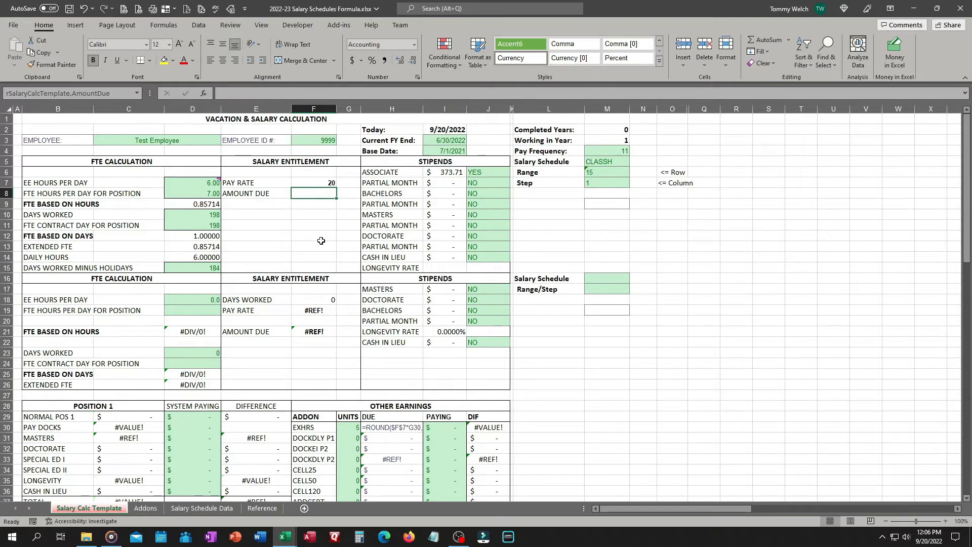
type("=xlo")
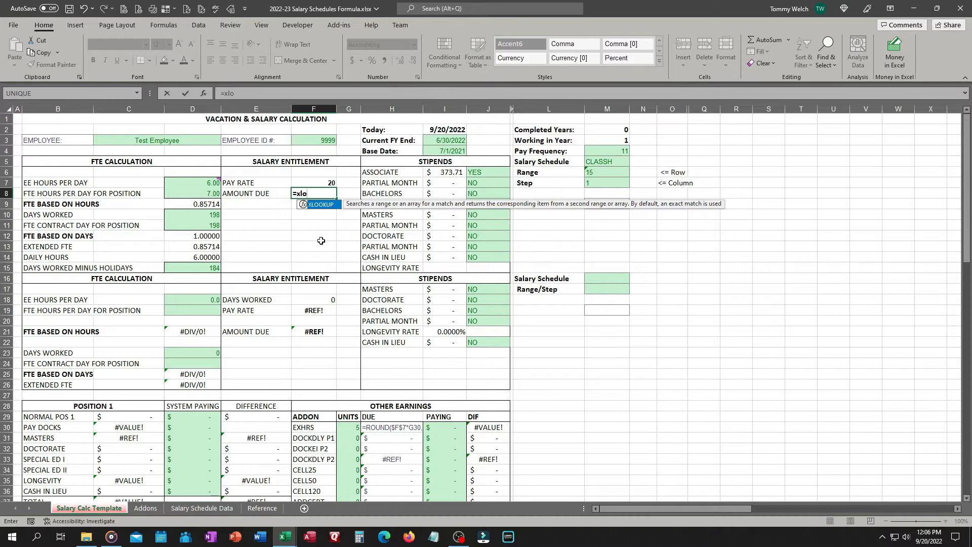
key("Tab")
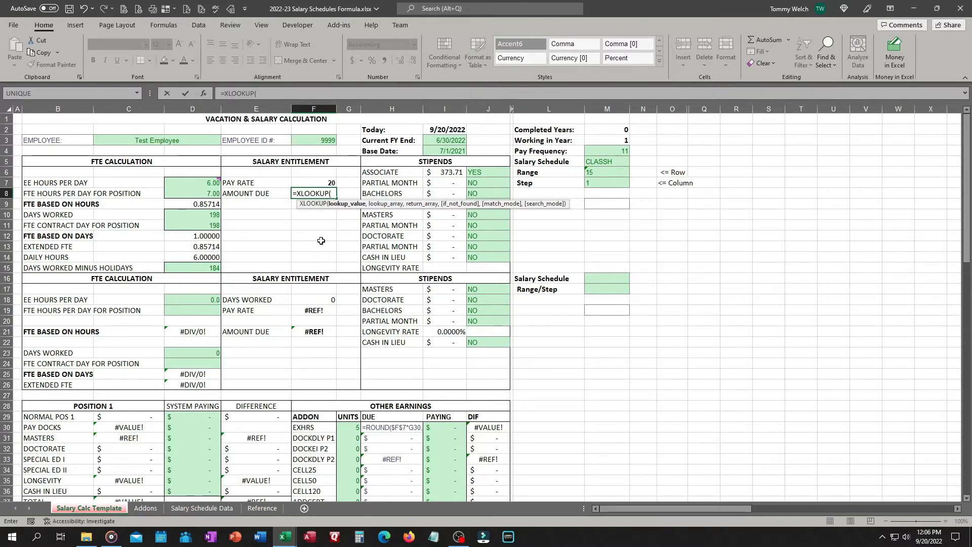
type("rs")
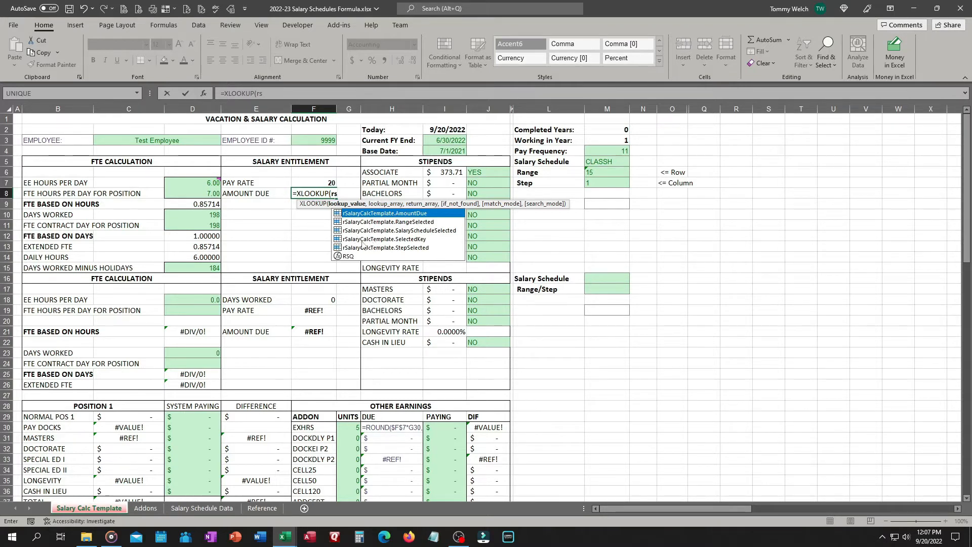
key("BackSpace")
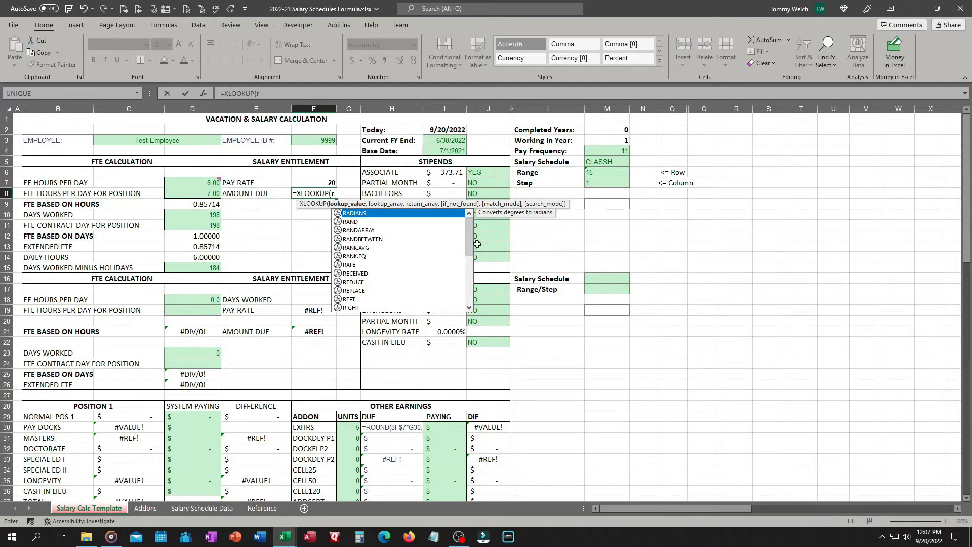
mouse_move(466, 230)
left_mouse_down()
mouse_move(475, 237)
mouse_move(473, 226)
left_mouse_up()
type("s")
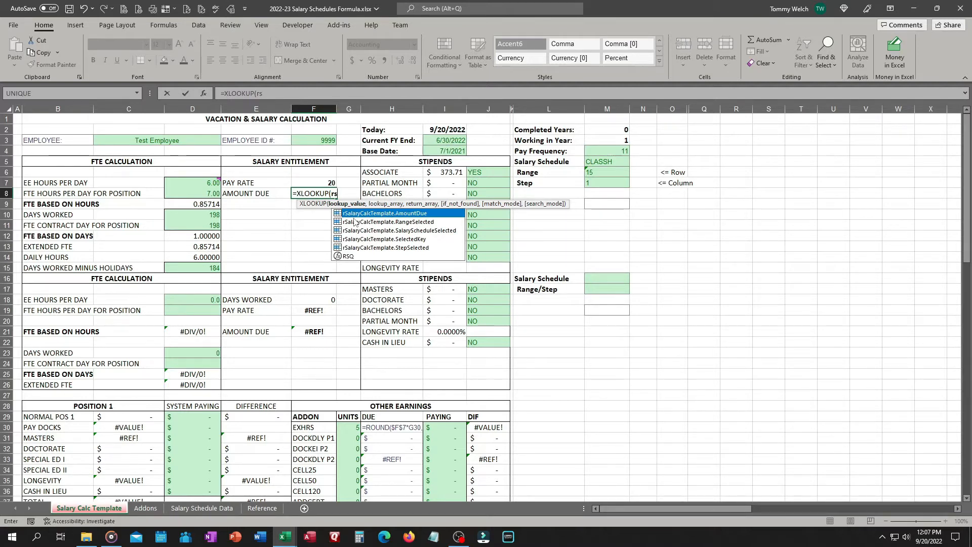
type("a")
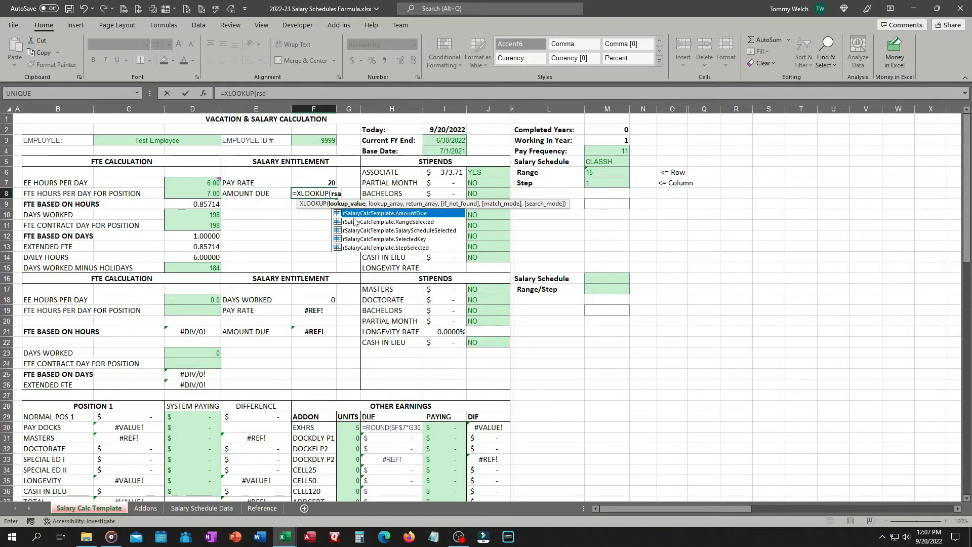
key("BackSpace")
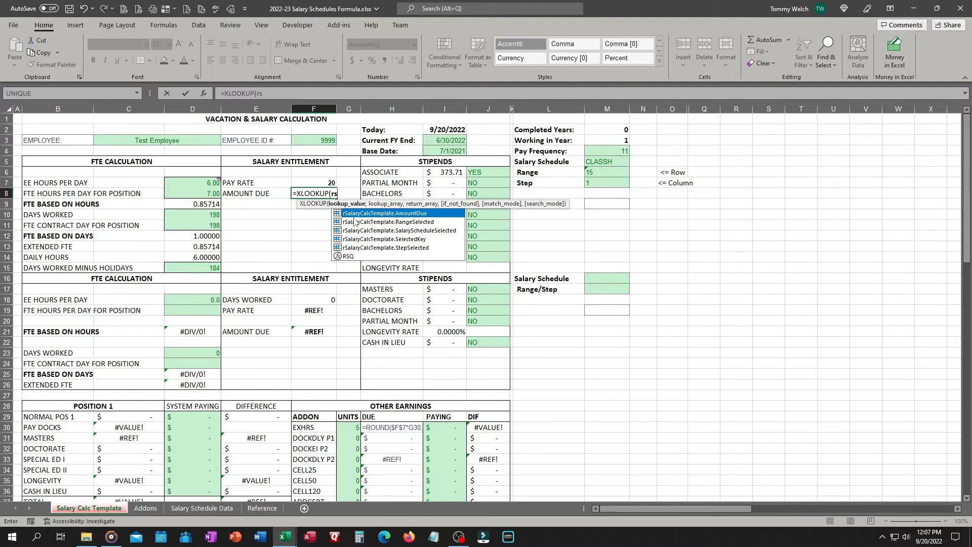
key("Down")
key("Down")
key("Down")
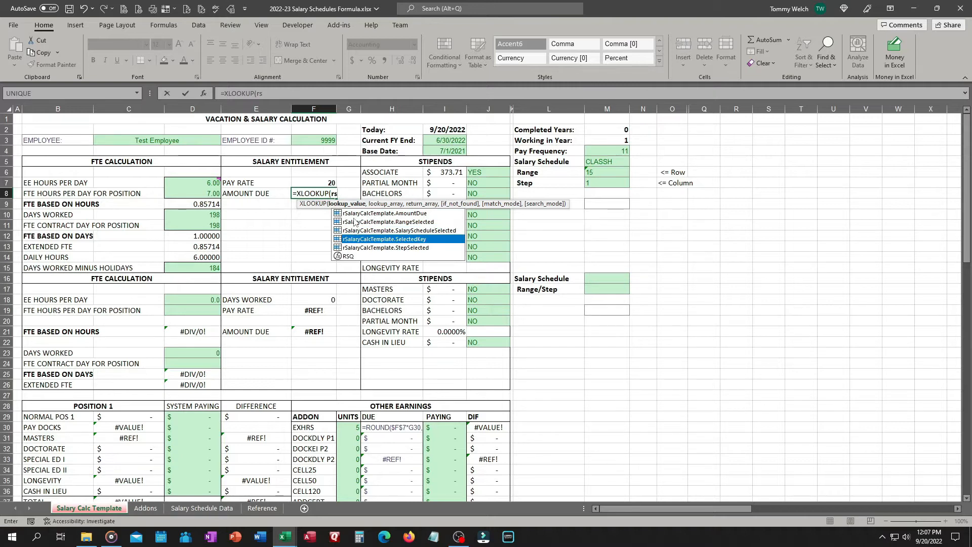
key("Tab")
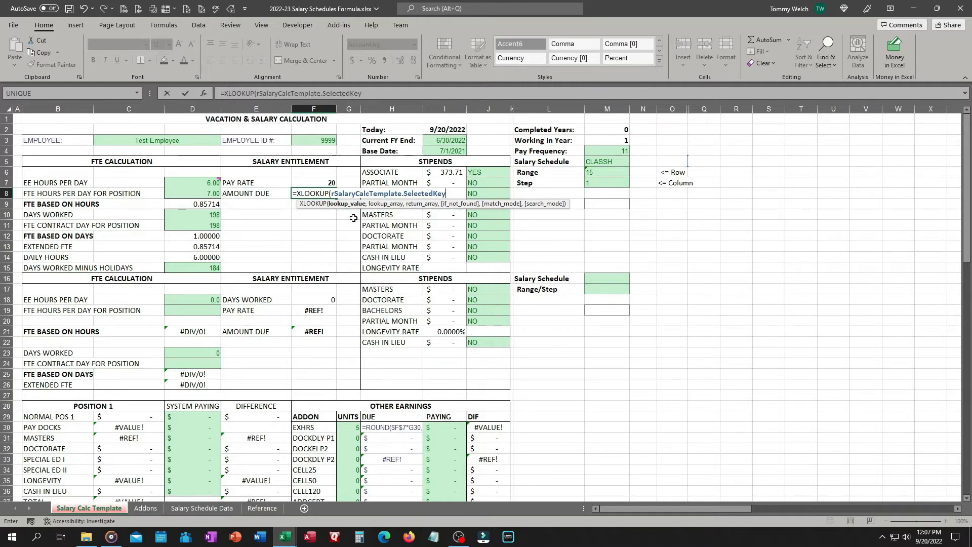
- Set the lookup array of the XLOOKUP to the Key column, tbl_SalaryScheduleData[Key]
type(",tbl")
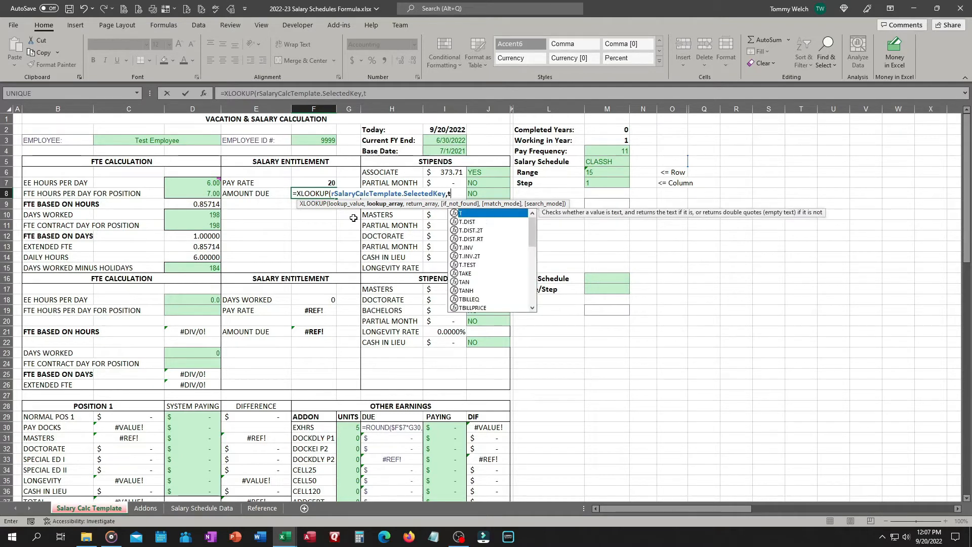
key("BackSpace")
key("BackSpace")
type("b")
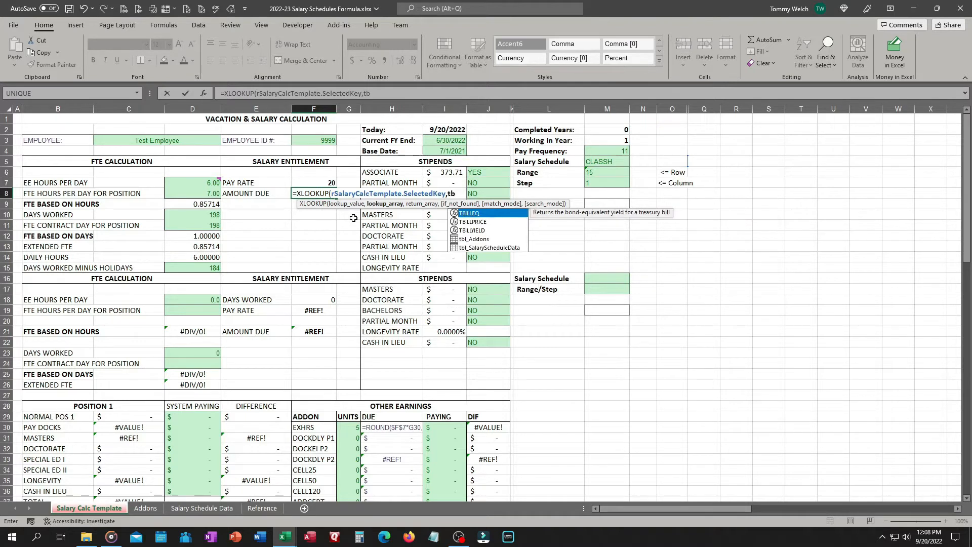
type("l")
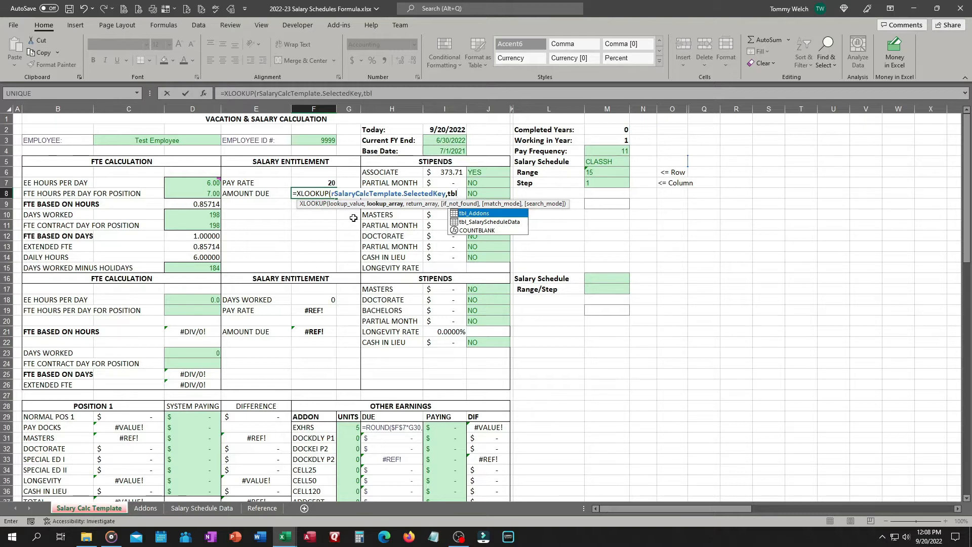
key("Down")
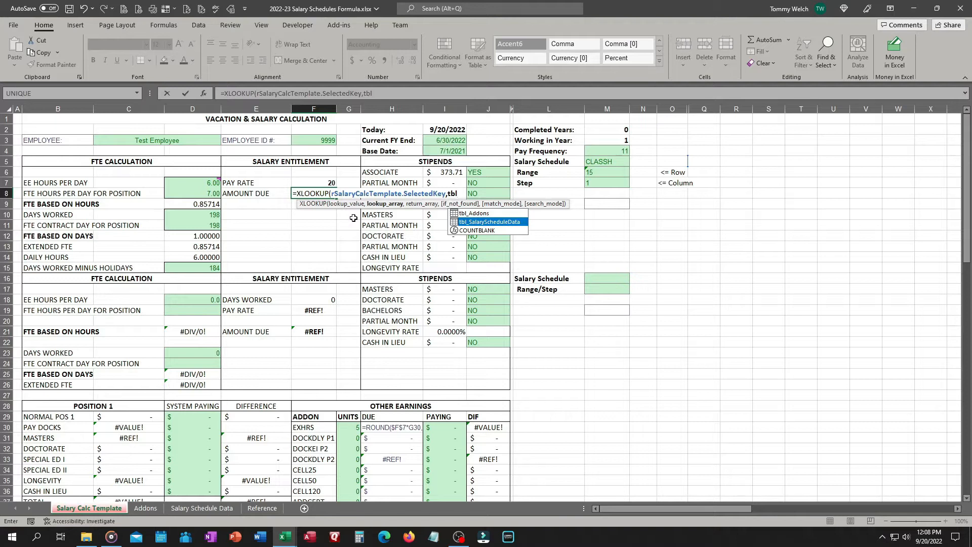
key("Tab")
type("[")
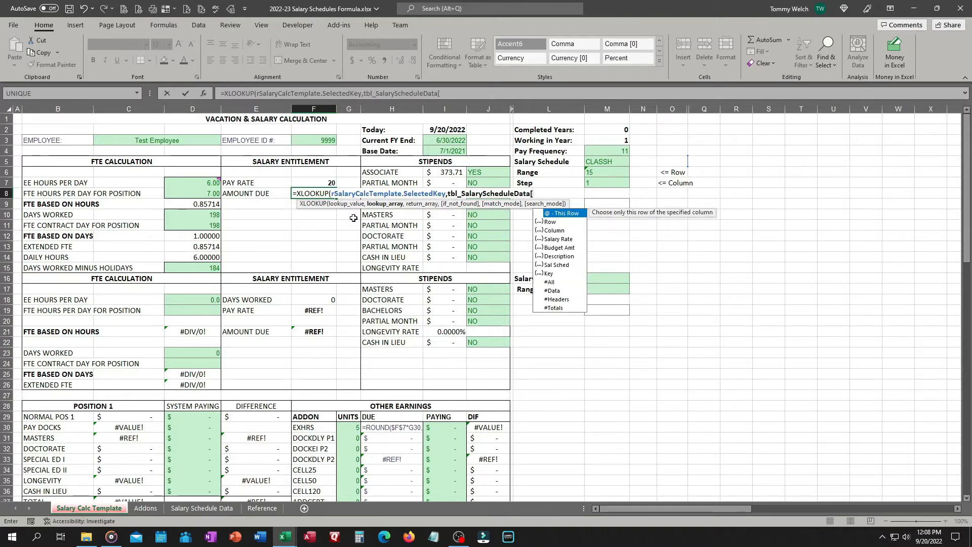
key("Down")
key("Down")
key("Down")
key("Down")
key("Down")
key("Down")
key("Down")
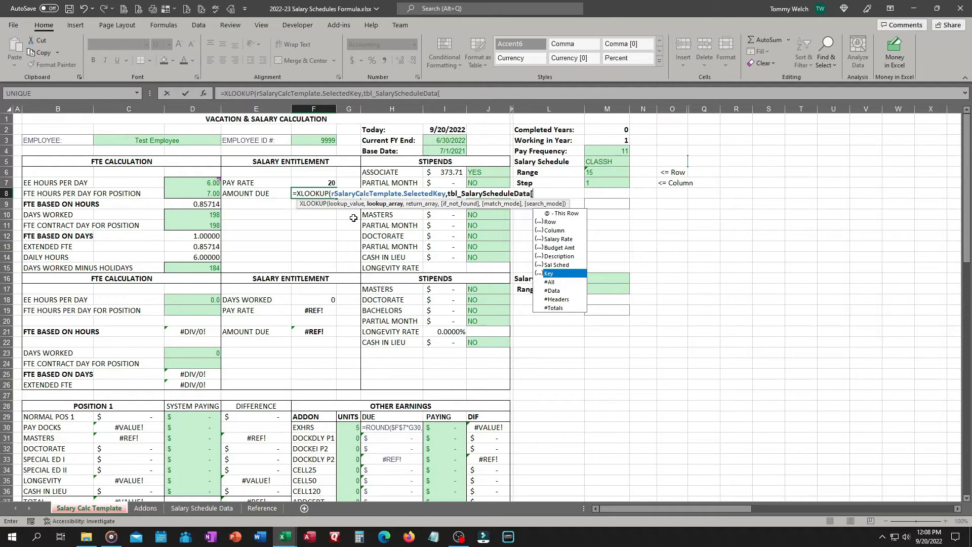
key("Tab")
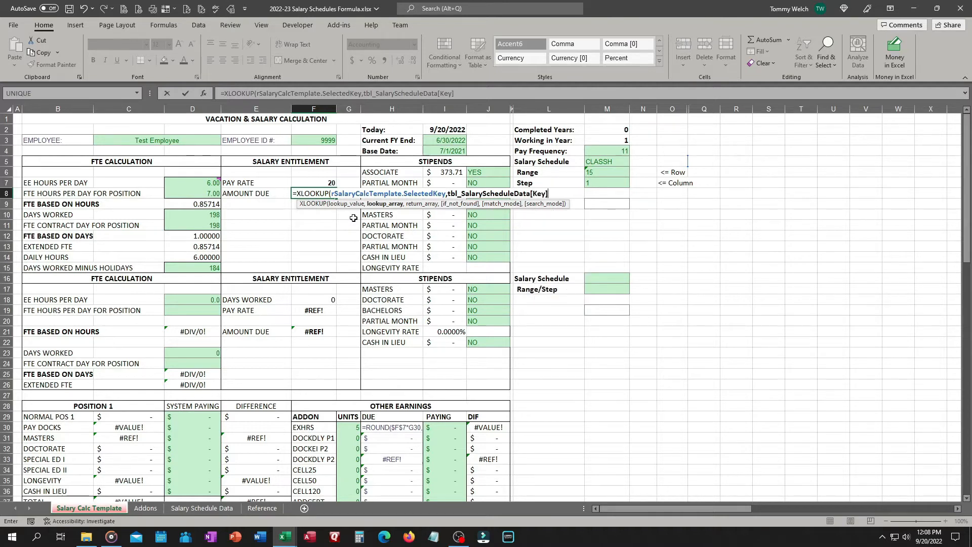
- Set the return array of the XLOOKUP to the Salary Rate column of tbl_SalaryScheduleData
type(",")
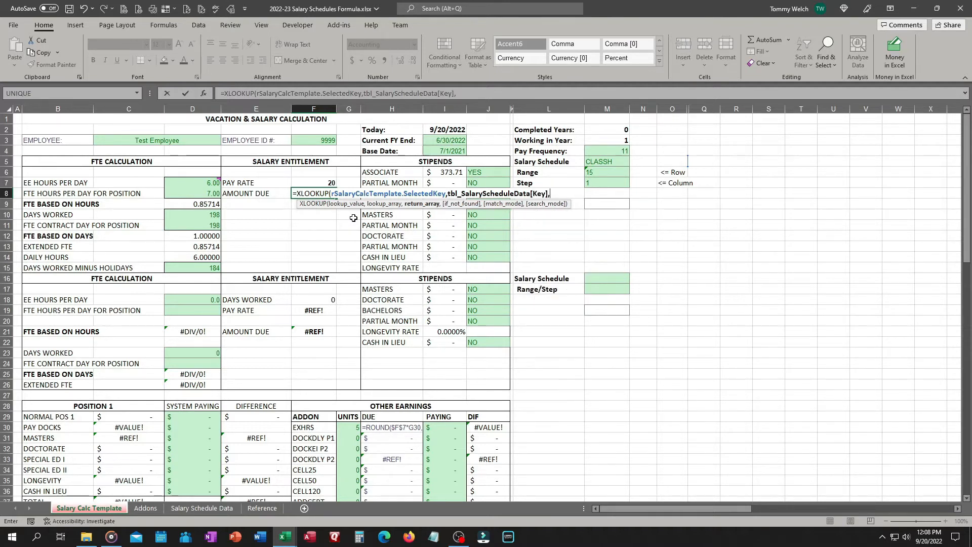
type("tbl")
key("Down")
key("Tab")
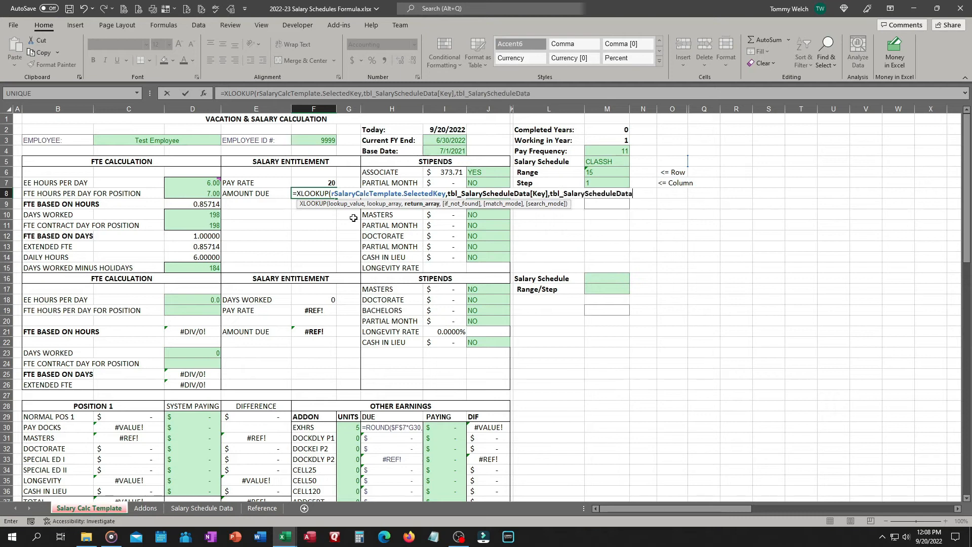
type("[")
key("Down")
key("Down")
key("Down")
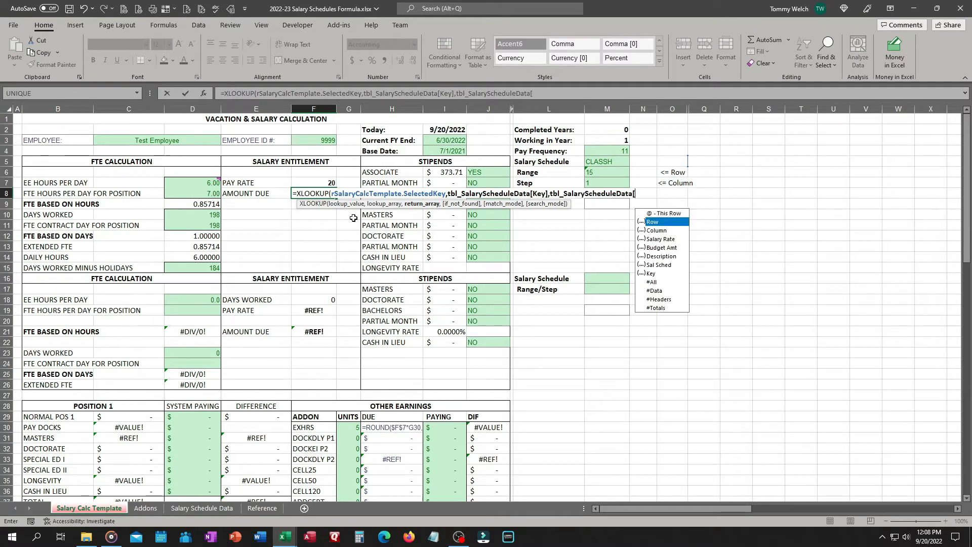
key("Tab")
- Complete the XLOOKUP with "No Value" as the not-found result and match mode 0 for an exact match
type("],\"")
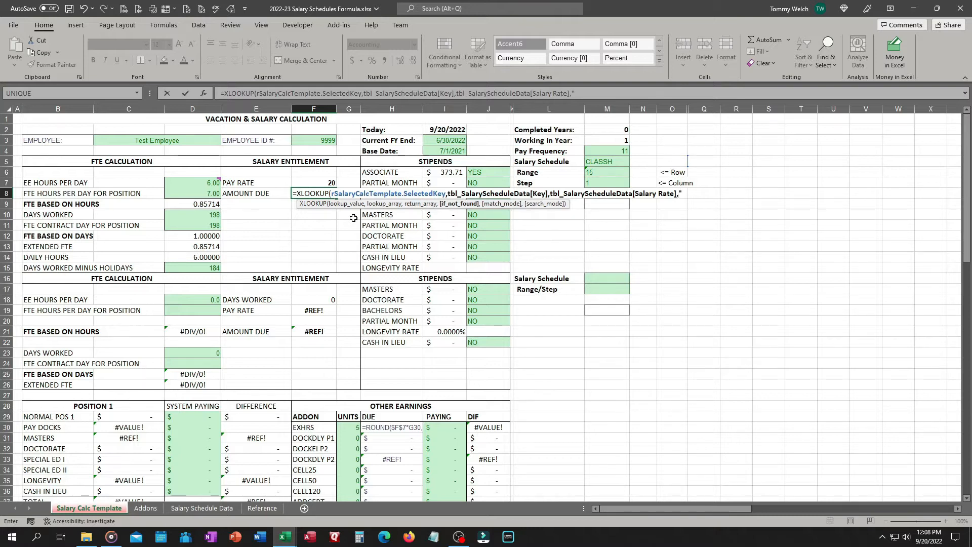
type("No Value\",")
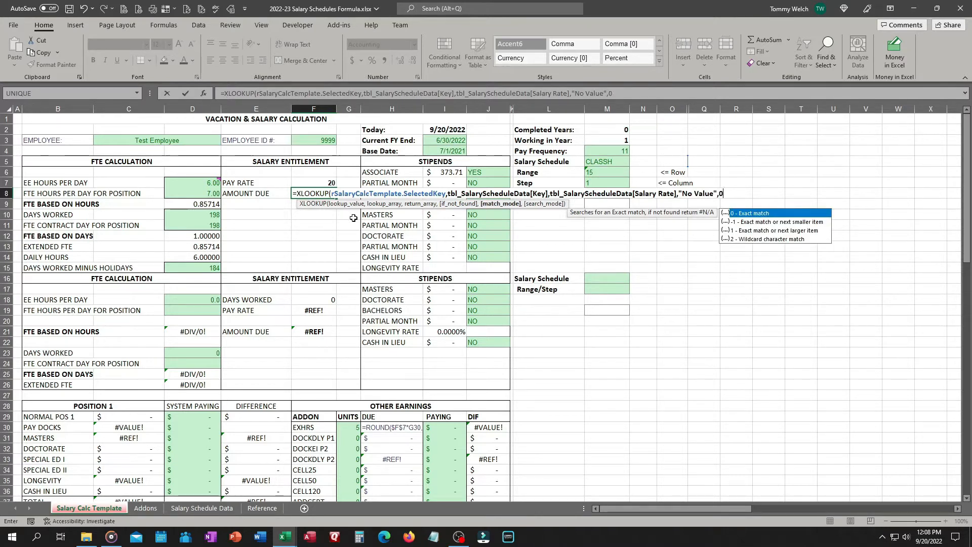
type("0)")
key("Return")
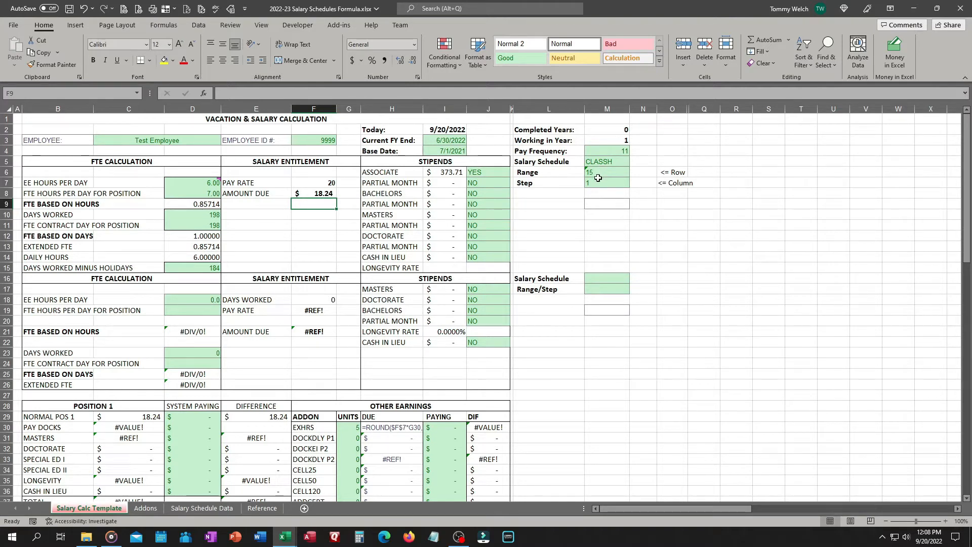
- Check the Salary Schedule Data sheet for the CLASSH salary rate at row 15, column 1, then return to Salary Calc Template
left_click(194, 508)
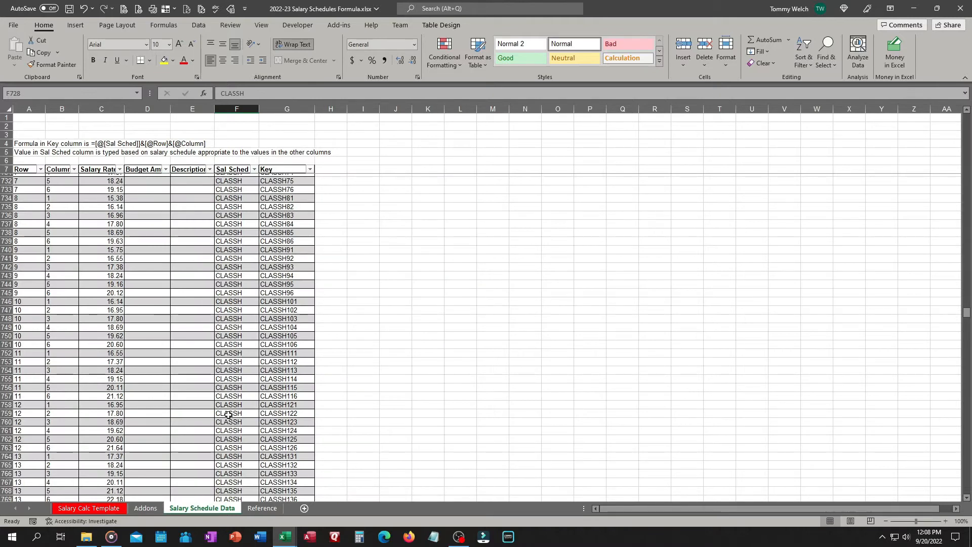
scroll(194, 403, "down", 3)
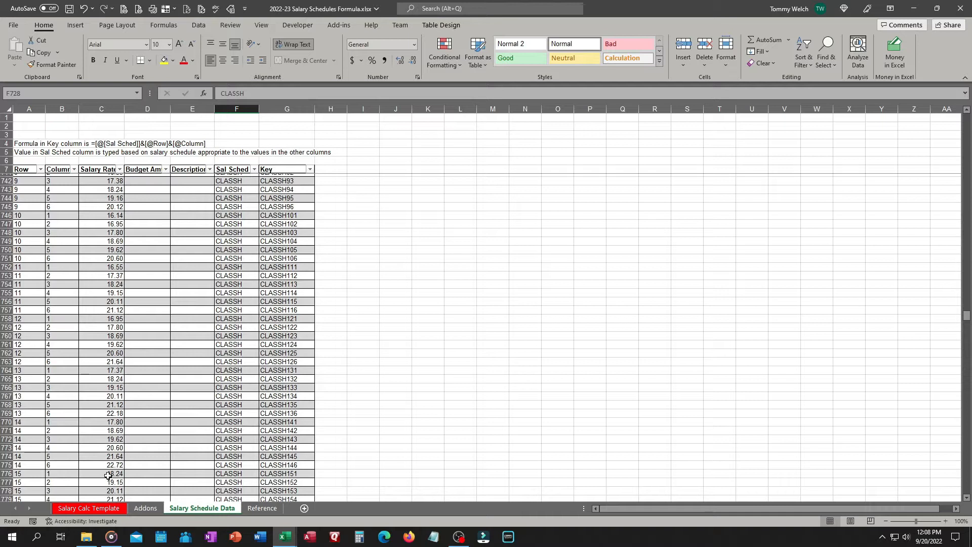
left_click(89, 508)
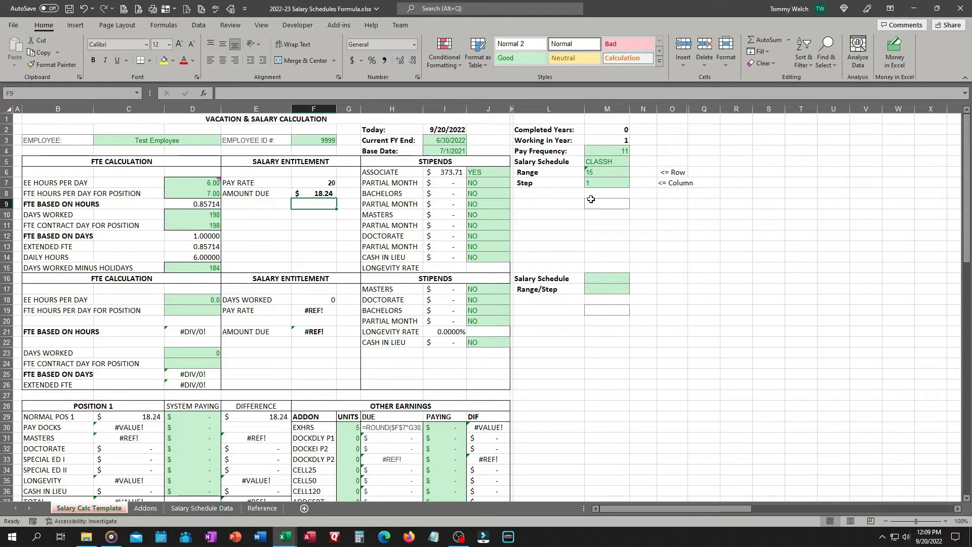
- Test the lookup with an invalid entry by setting the first Salary Schedule cell, M5, to lakjfo
left_click(606, 163)
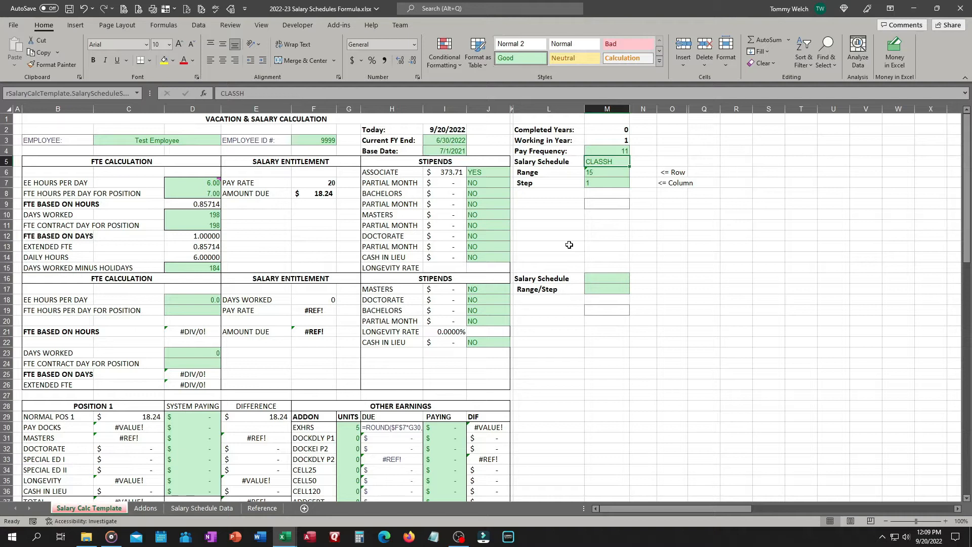
type("lakjfo")
key("Return")
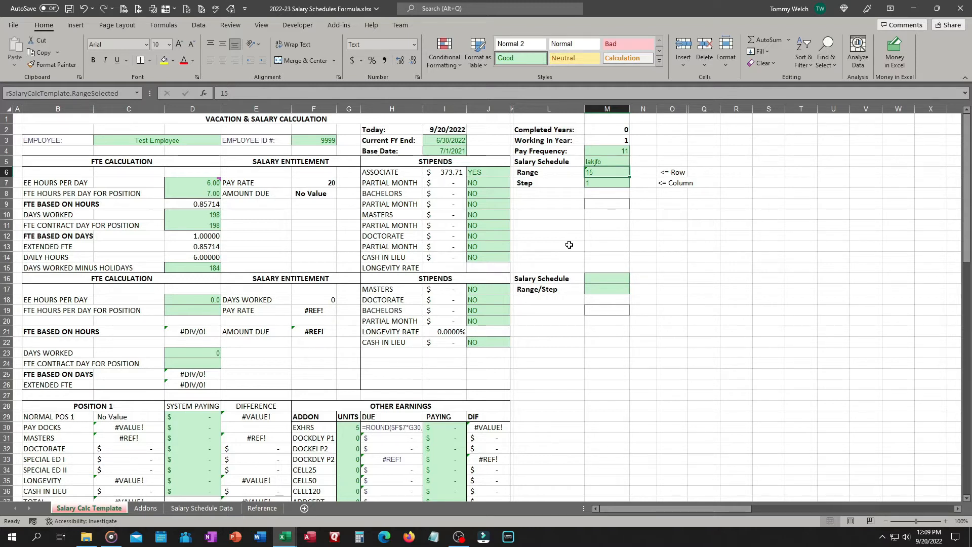
- Set the first Salary Schedule cell, M5, to CLASSSH
key("Up")
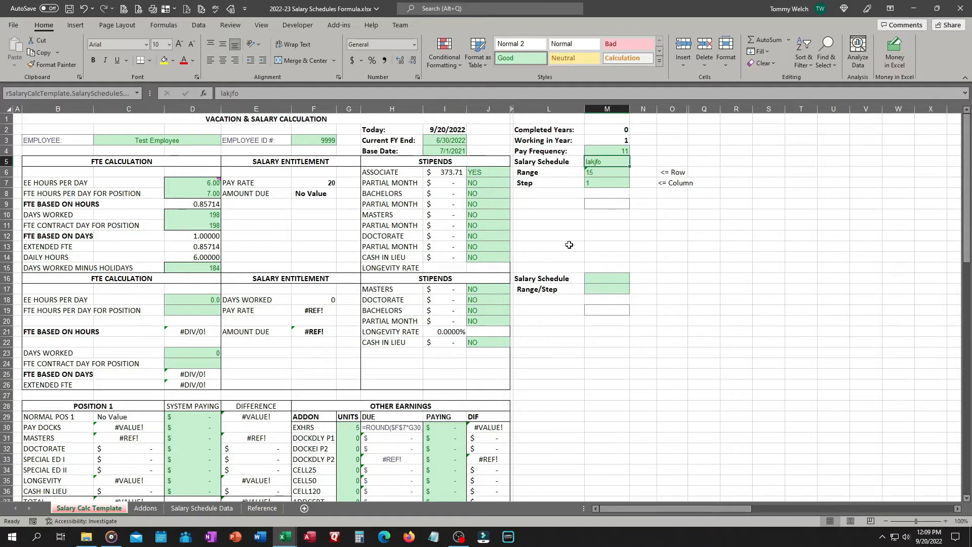
type("CL")
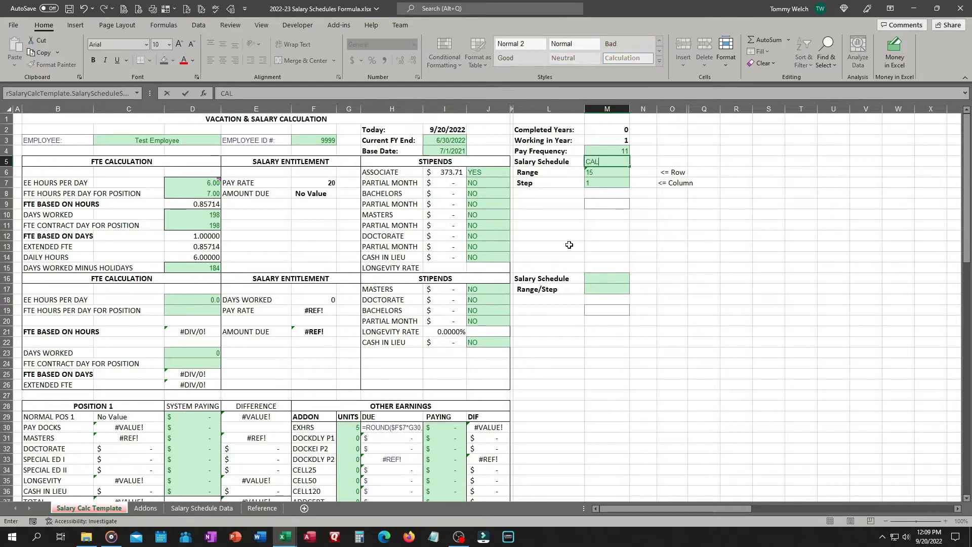
type("ASSSH")
key("Return")
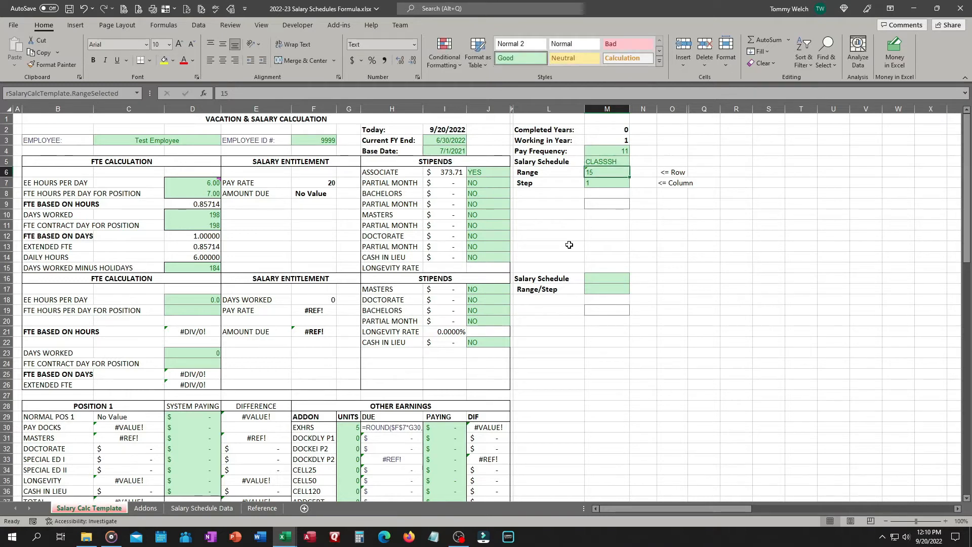
key("Up")
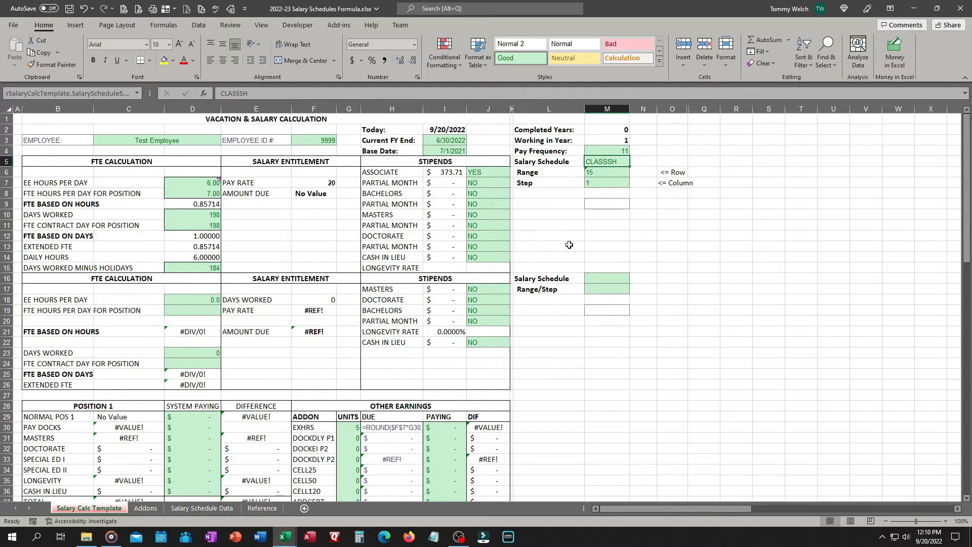
key("Down")
key("Down")
key("Down")
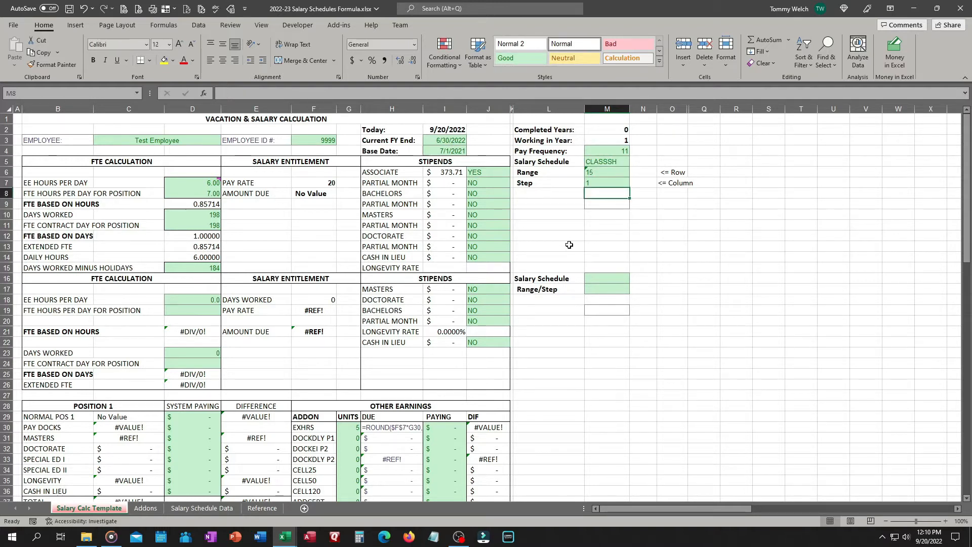
key("Left")
key("Right")
key("Up")
key("Up")
key("Up")
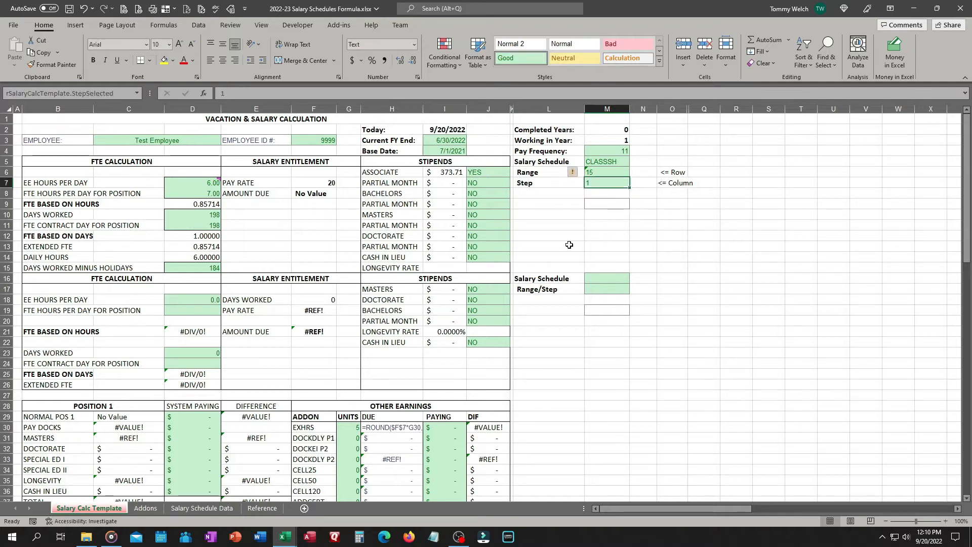
key("Down")
key("Down")
key("Down")
key("Left")
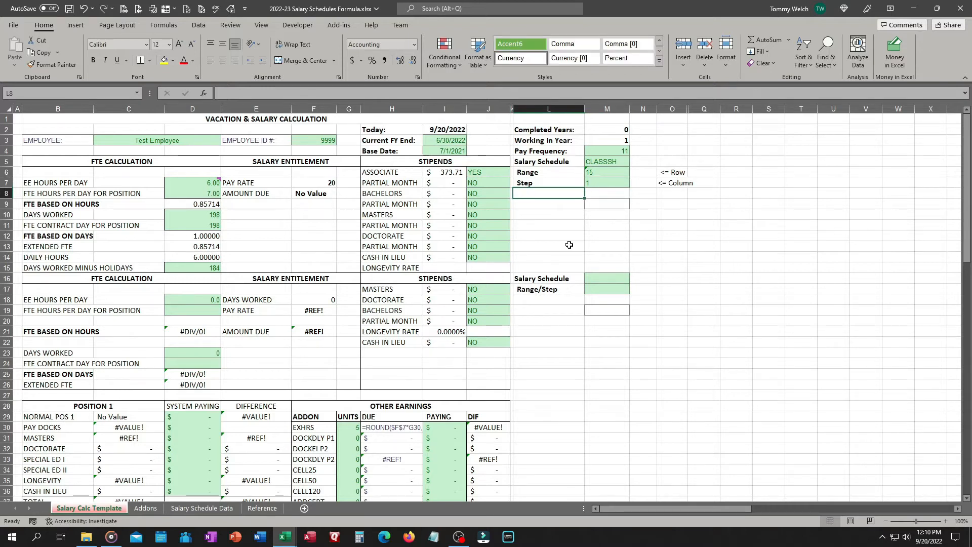
- Enter in L8: If "Amount Due" is "No Value" then the Salary Schedule, Range and Step combination is not found in the Salary Schedule Data table
left_click(302, 192)
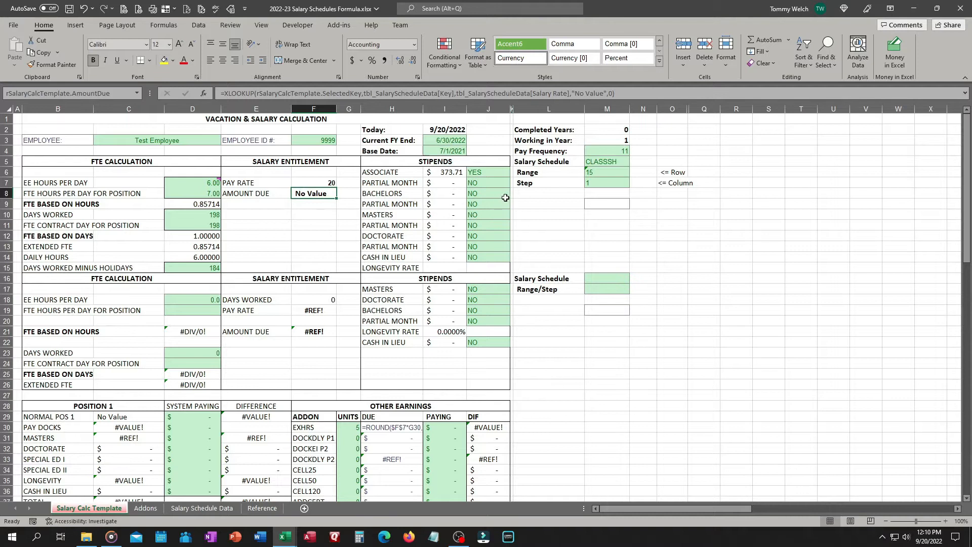
left_click(541, 195)
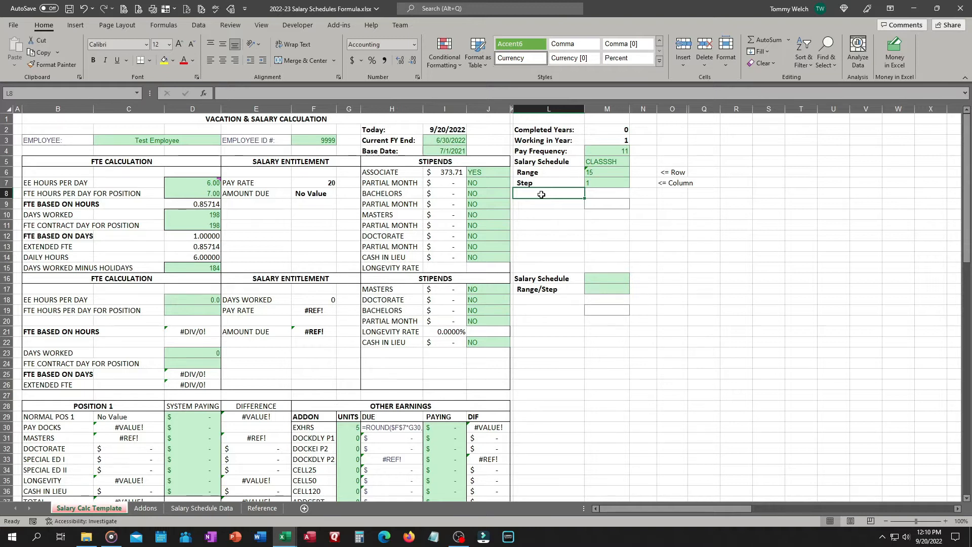
type("i")
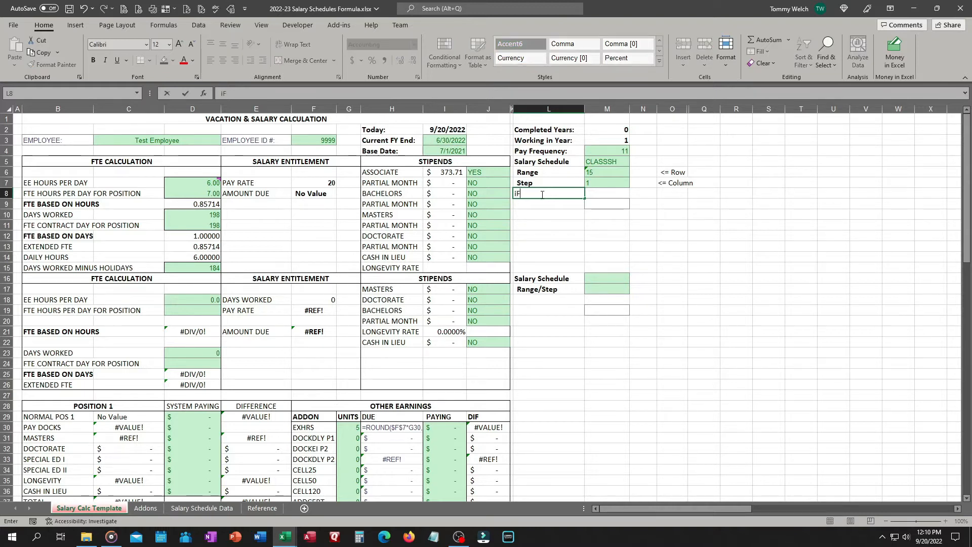
key("BackSpace")
type("If \"Amount Due\" is")
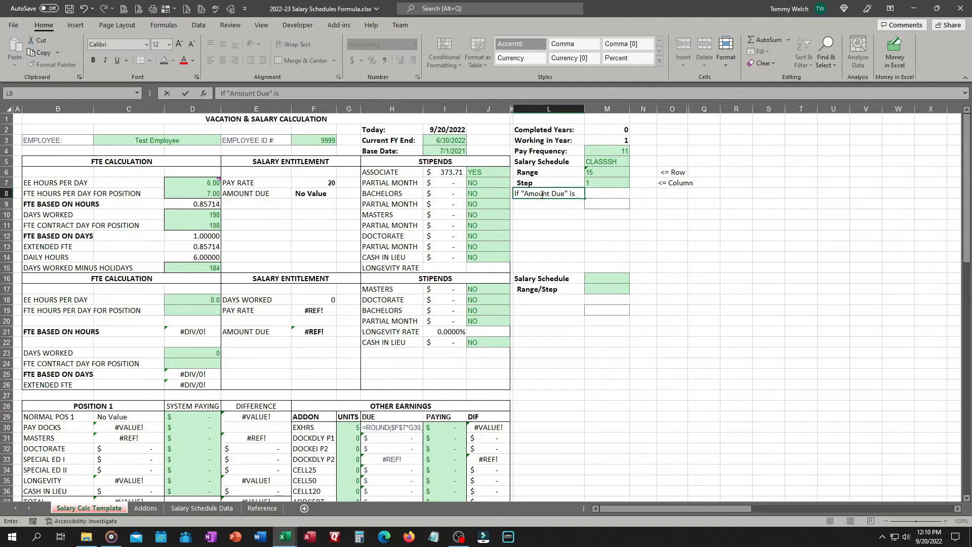
type("No Value\" then the Salary Schedule")
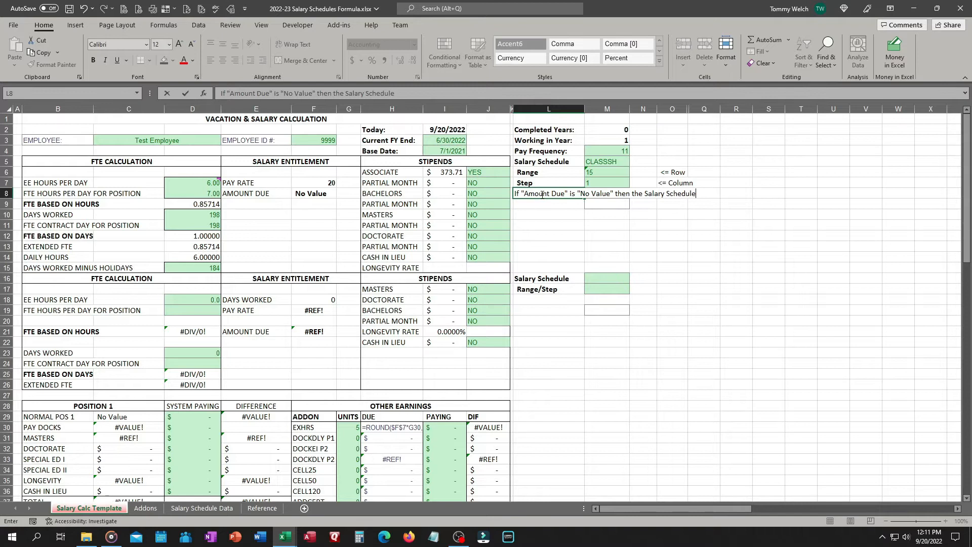
type(", Range and Step ")
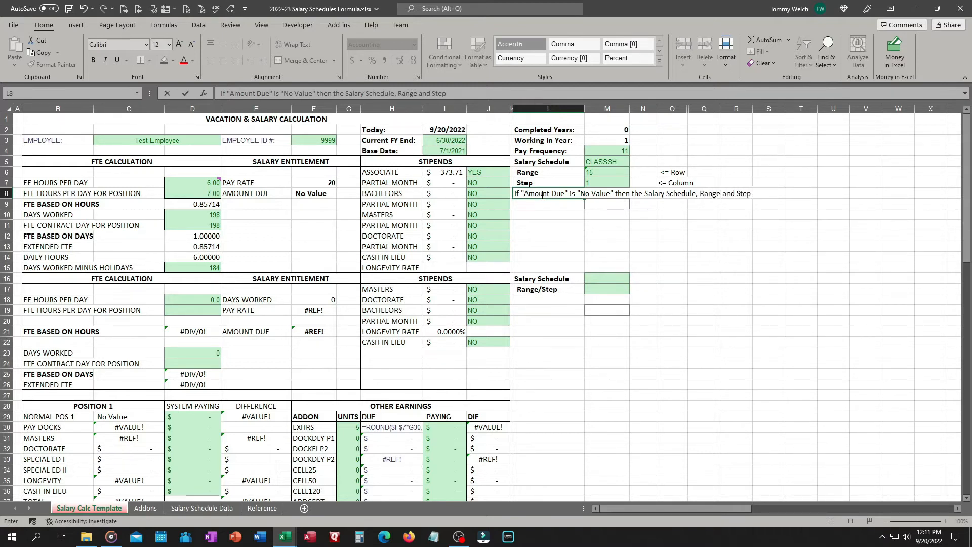
type("combination is not found ")
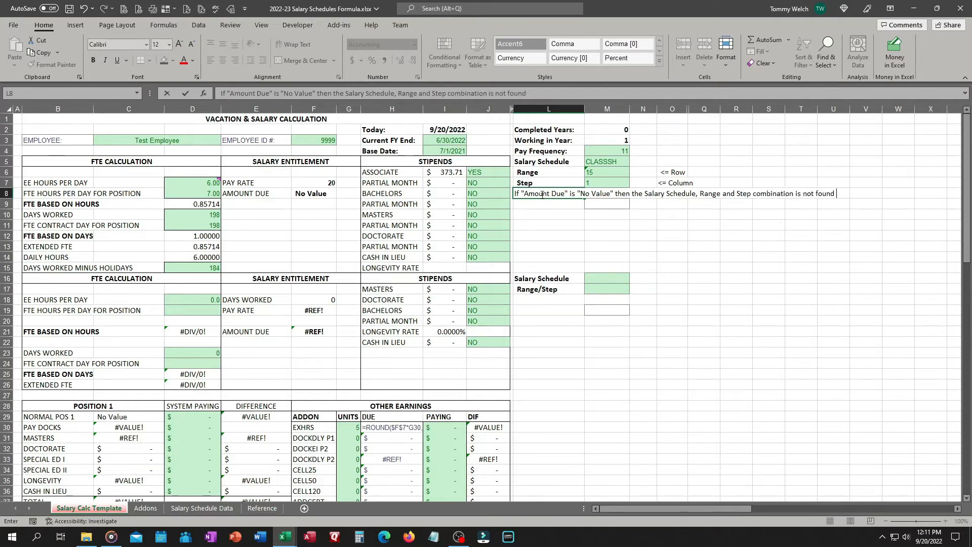
type("in the Salary Sch")
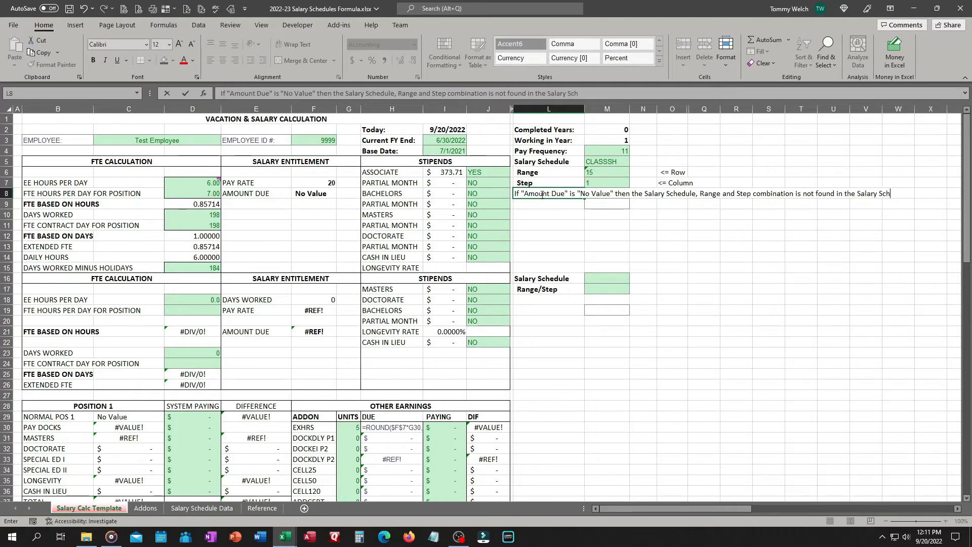
type("edule Data table.")
key("ctrl+Return")
- Merge L8:L14 into one cell and wrap the note's text inside it
left_click_drag(541, 194, 539, 243)
left_click(287, 60)
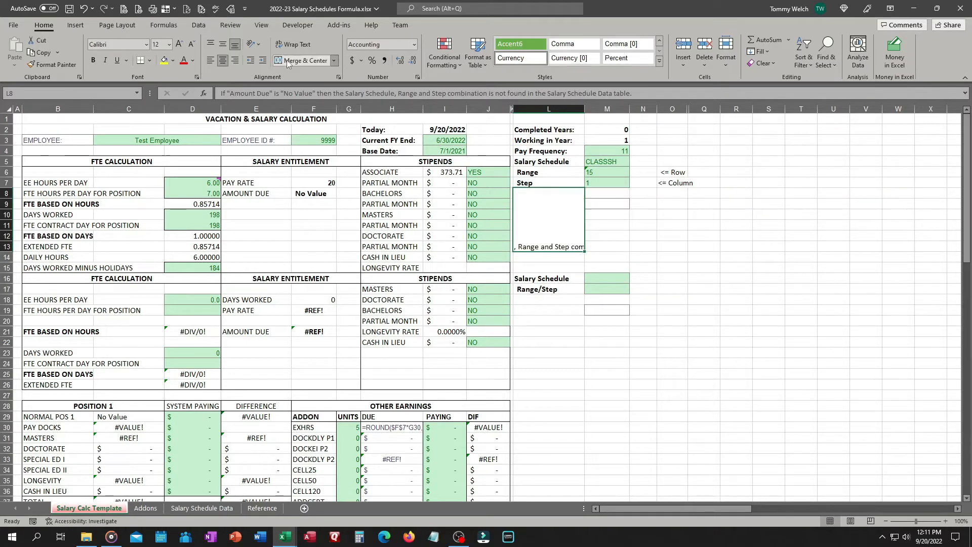
left_click(283, 45)
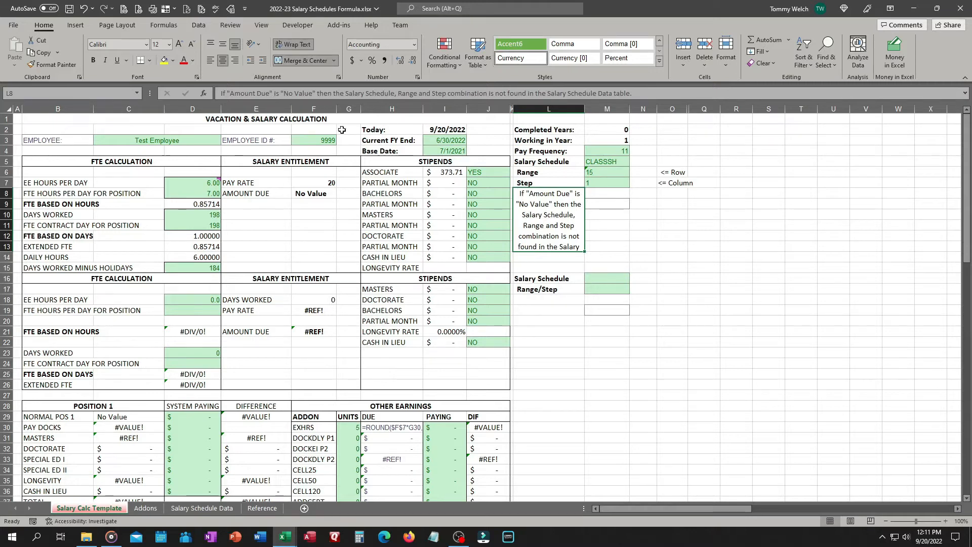
left_click(297, 61)
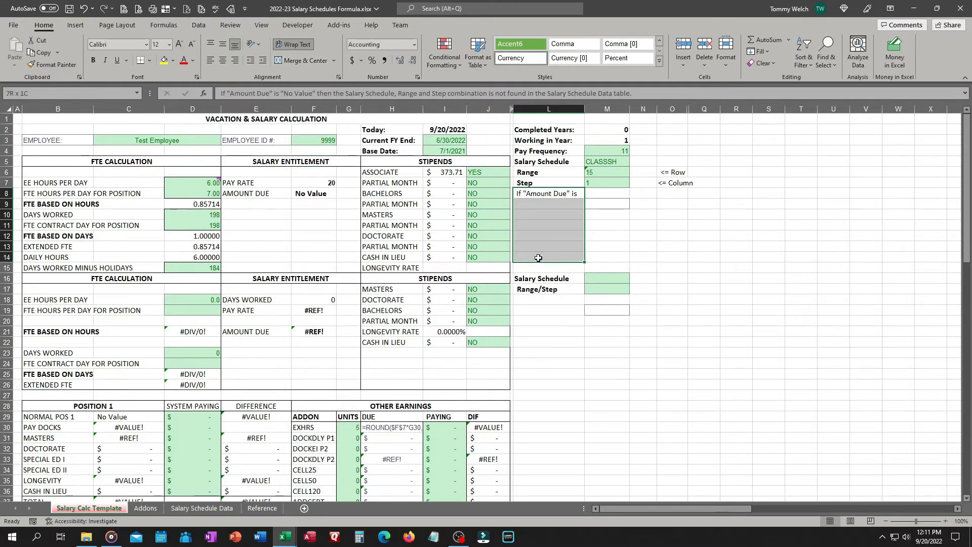
left_click(296, 61)
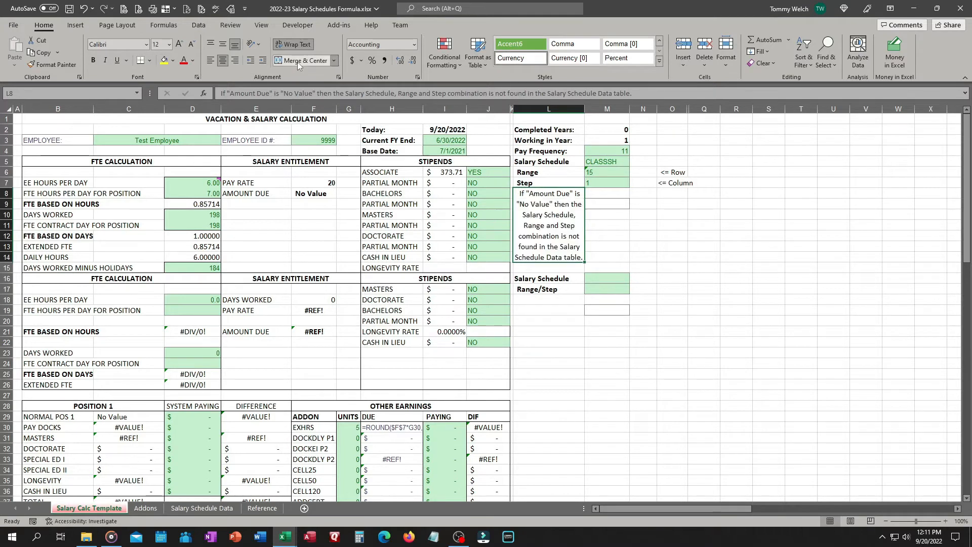
- Format the merged note with left alignment, a yellow fill and outside borders
left_click(210, 60)
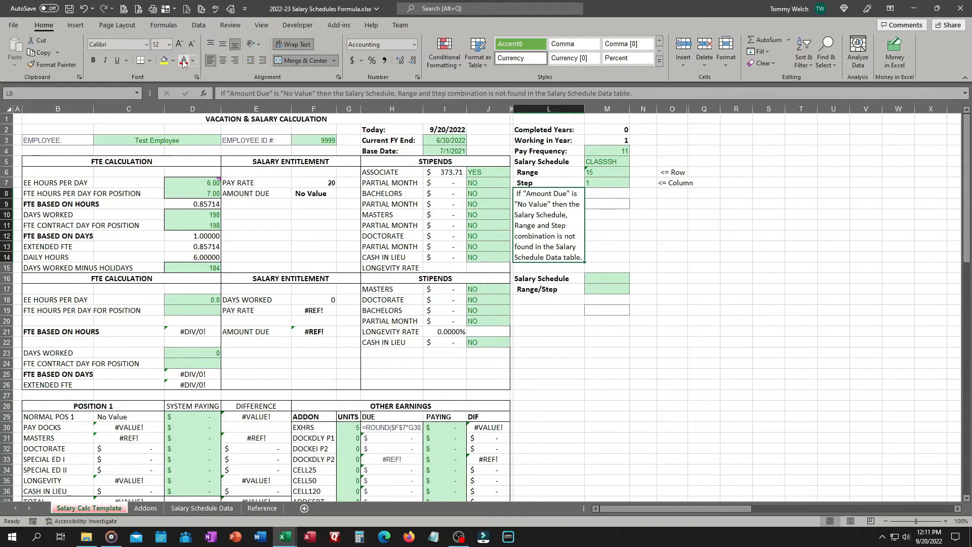
left_click(165, 61)
left_click(150, 60)
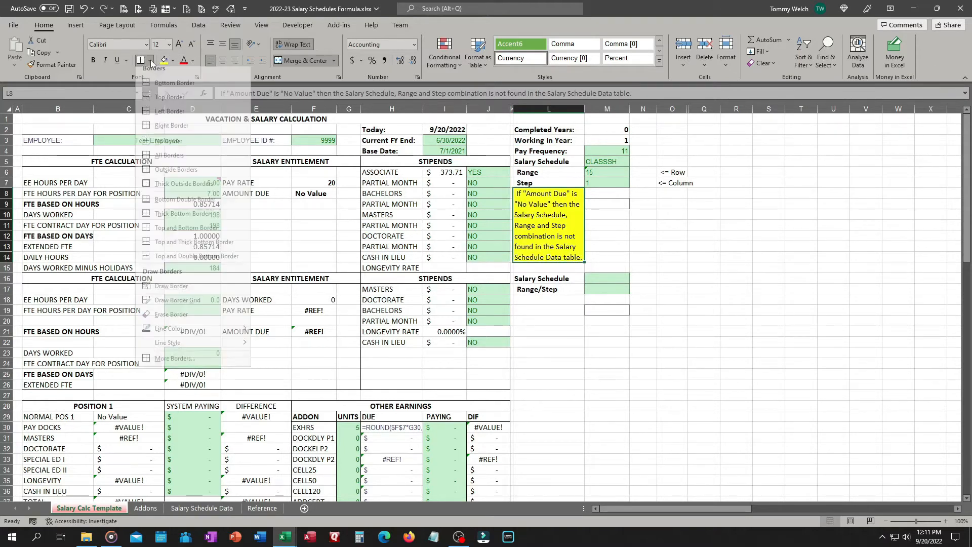
left_click(176, 175)
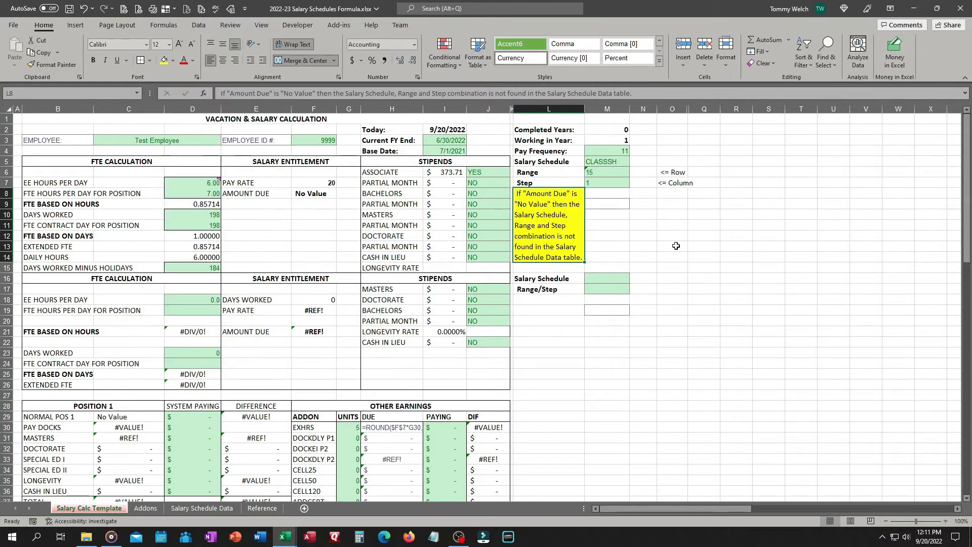
left_click(675, 246)
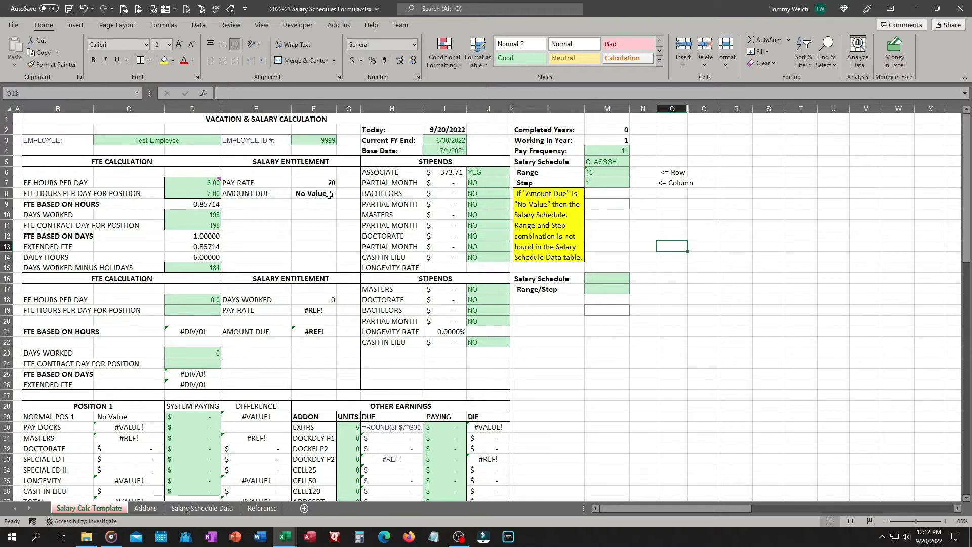
- Set the first Salary Schedule cell, M5, to CLASSH and check the Amount Due lookup against the schedule and range entries
left_click(312, 194)
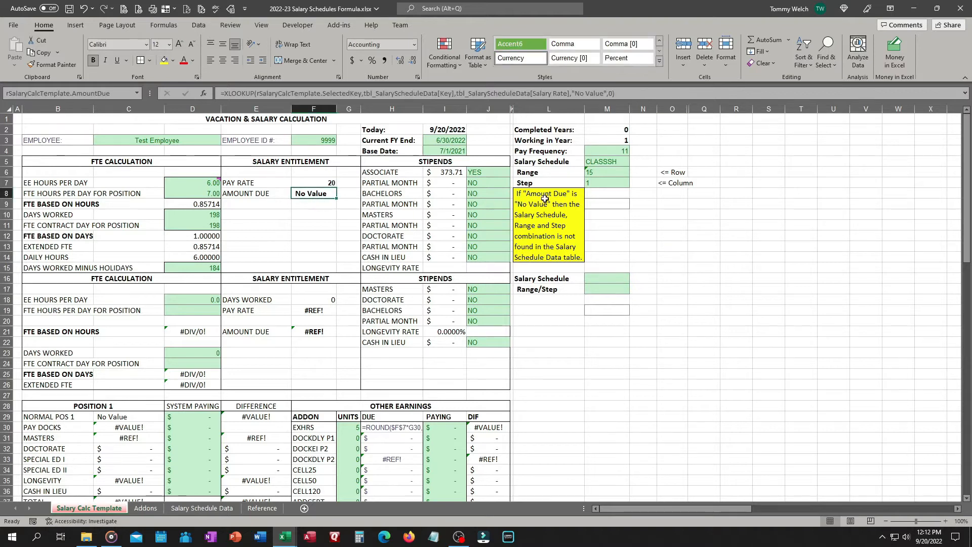
left_click(603, 162)
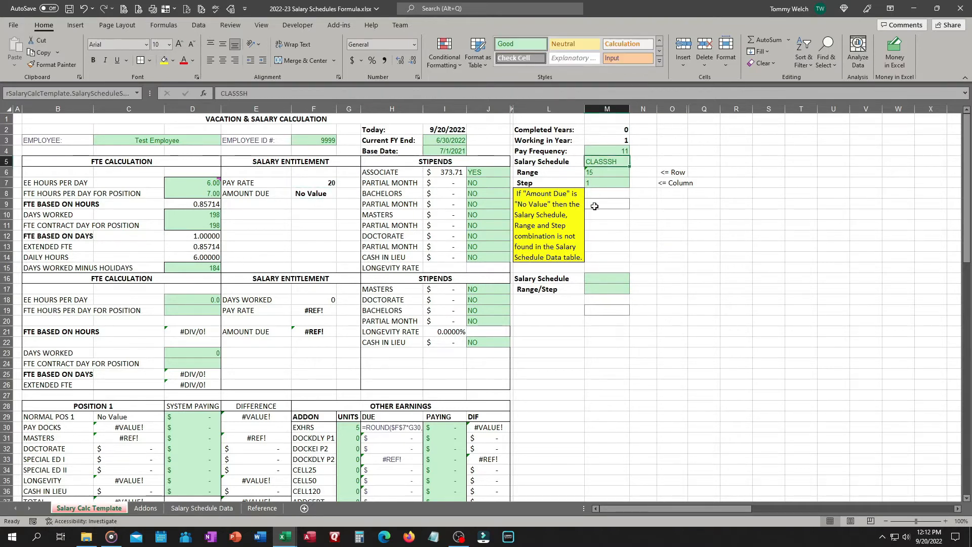
type("CL")
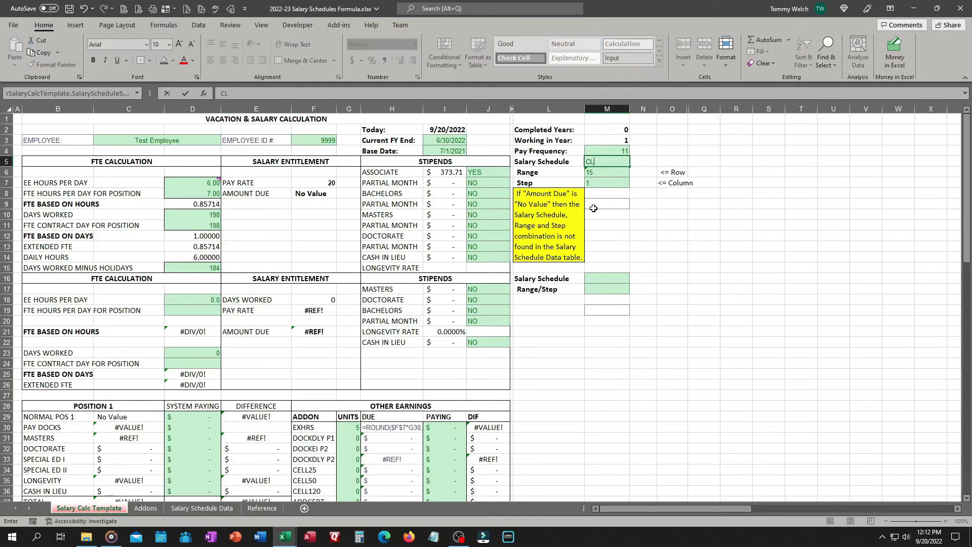
type("ASSH")
key("Return")
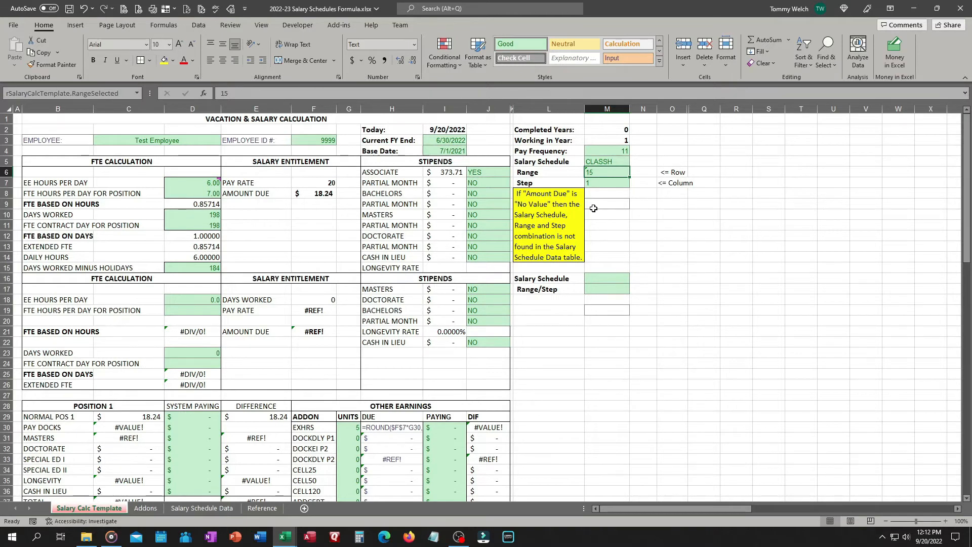
left_click(602, 162)
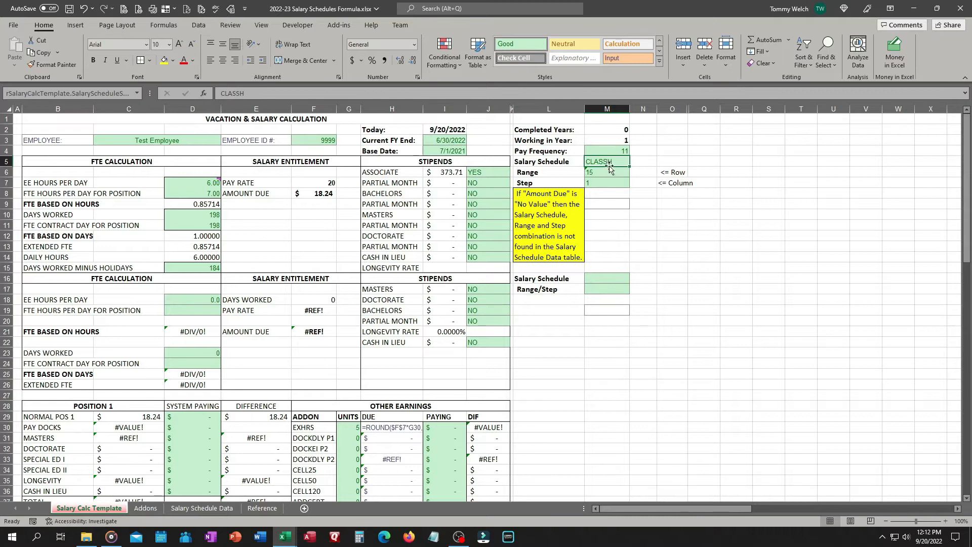
left_click(605, 173)
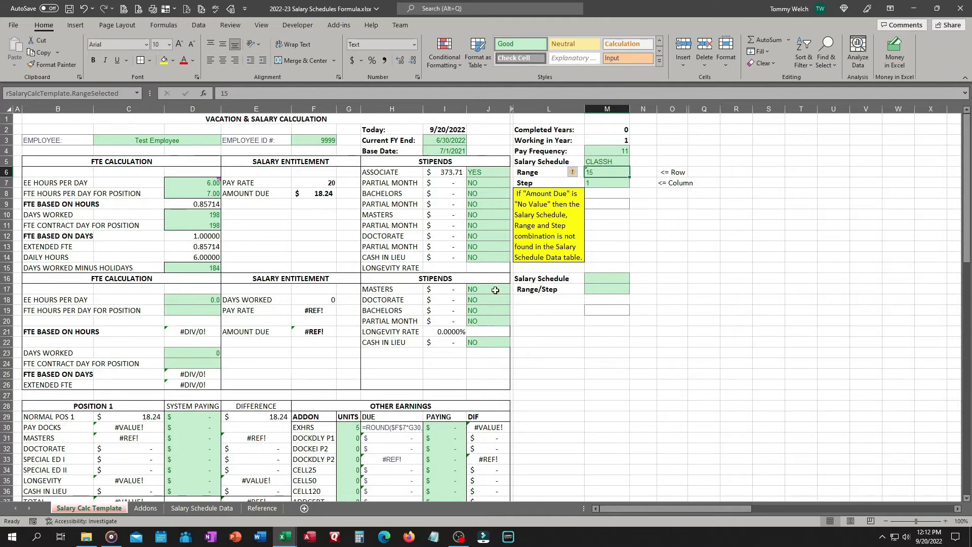
- On the Reference sheet, enter the heading Salary Schedule Names in A3
left_click(261, 508)
left_click(29, 134)
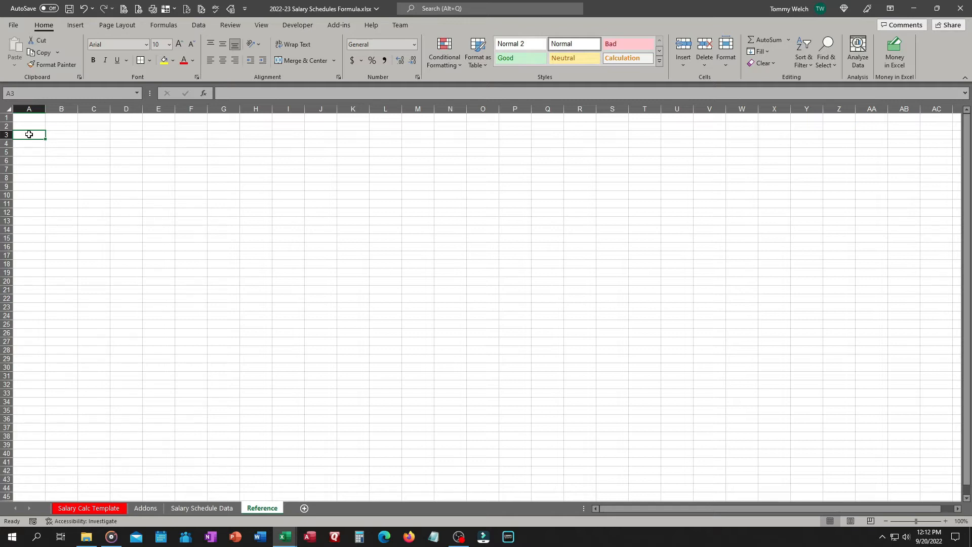
type("Salary Schedule ")
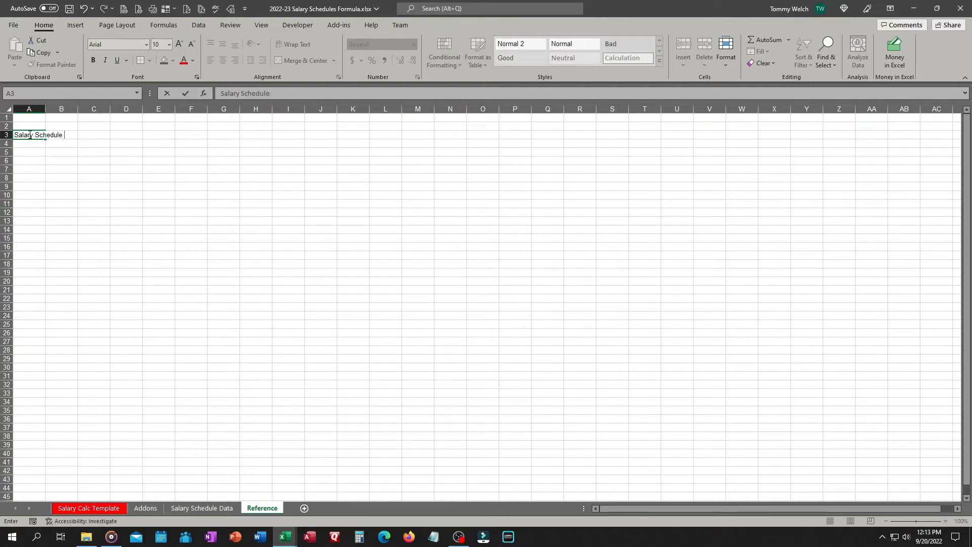
type("Names")
key("Return")
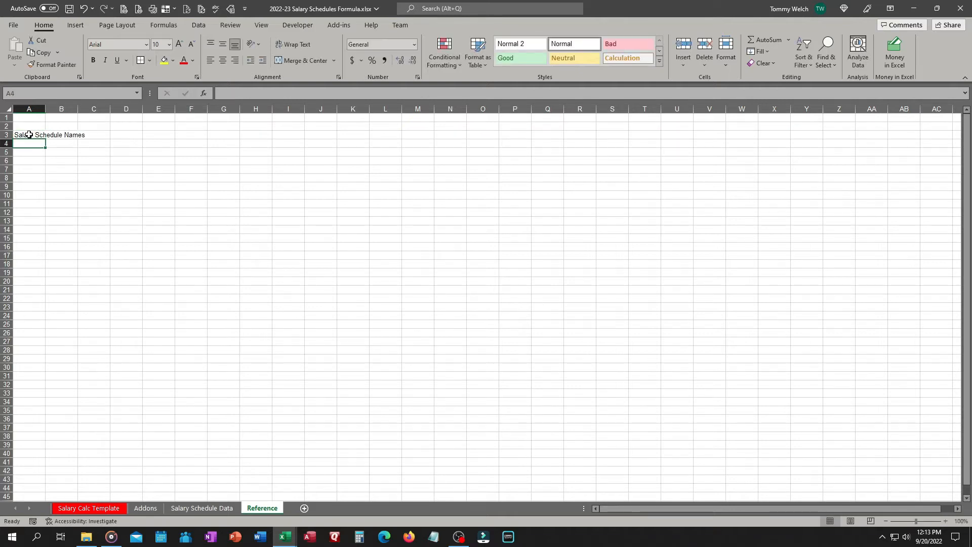
- Fit column A to the Salary Schedule Names heading and shade the heading cell light gray
double_click(45, 109)
left_click(38, 135)
left_click(174, 61)
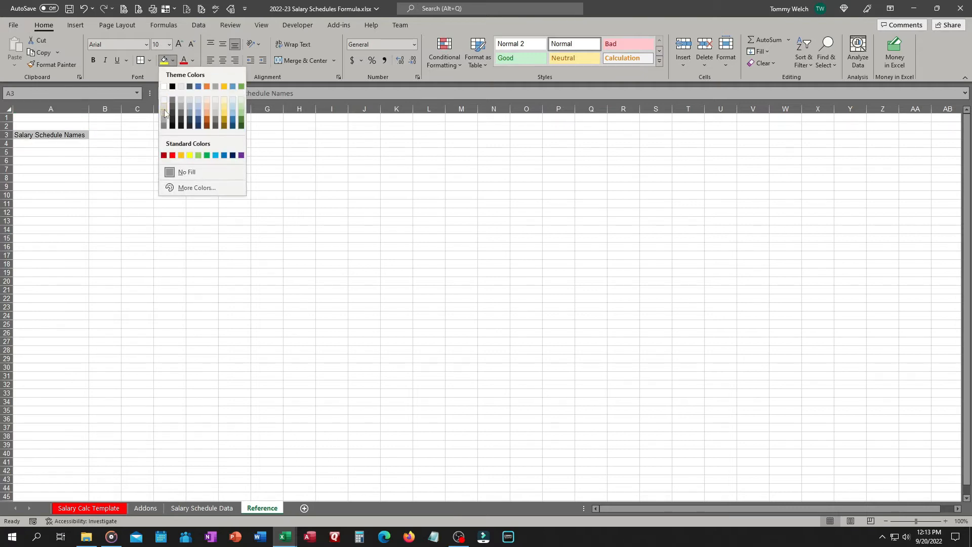
left_click(165, 112)
- Enter =tbl_SalaryScheduleData[Sal Sched] in A4 of the Reference sheet and compare the list with the Sal Sched column on Salary Schedule Data
left_click(64, 145)
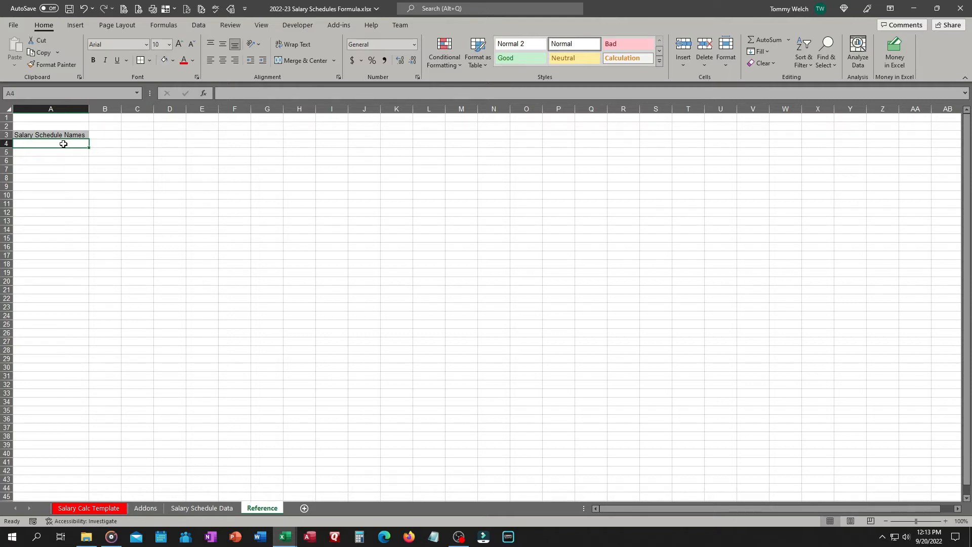
type("=tbl")
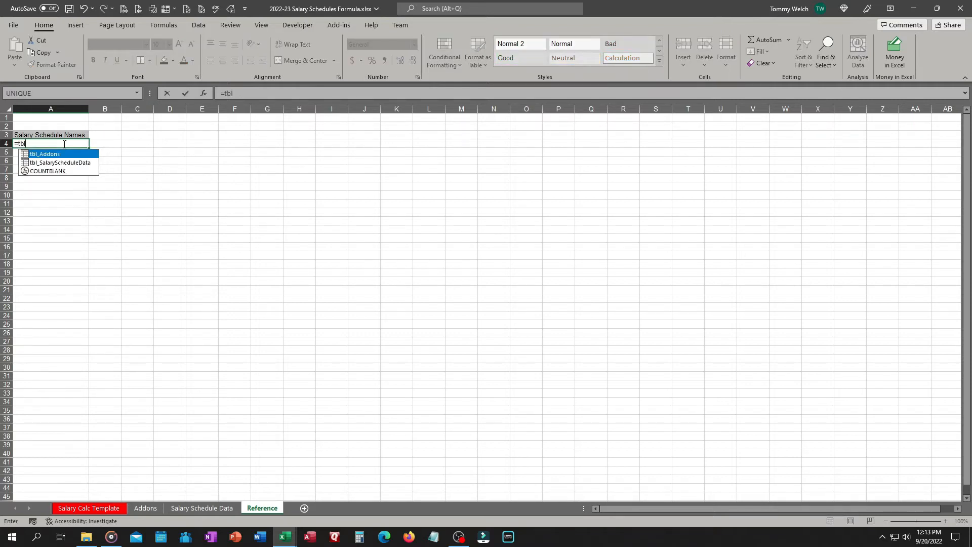
key("Down")
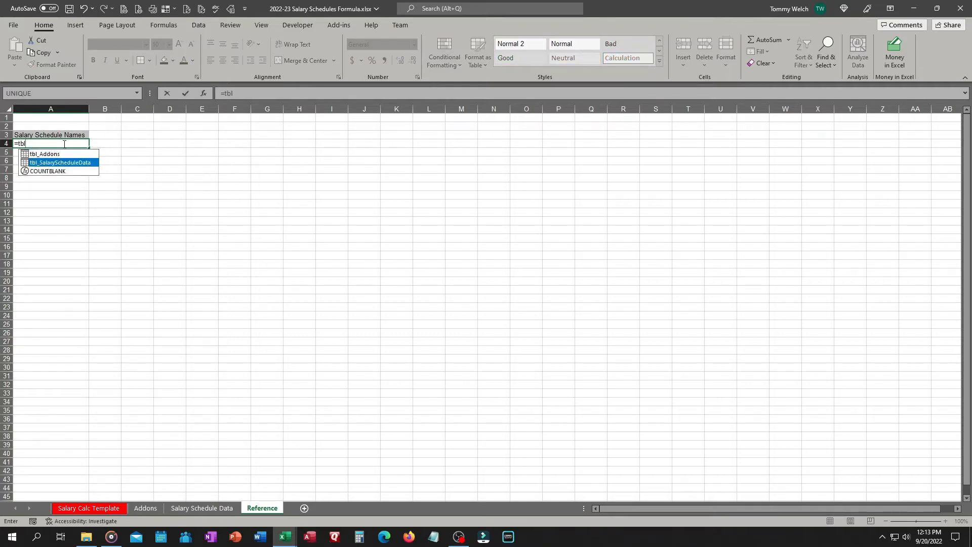
key("Tab")
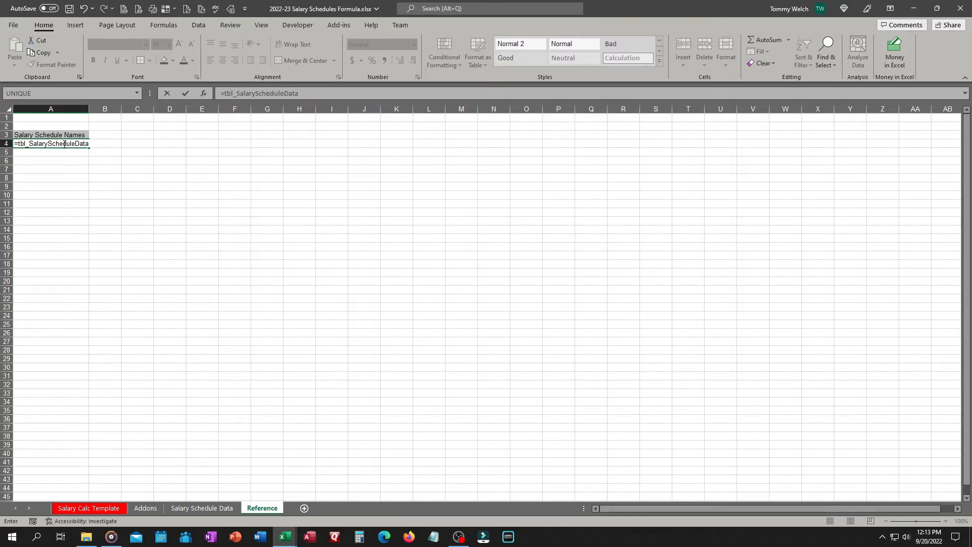
type("[")
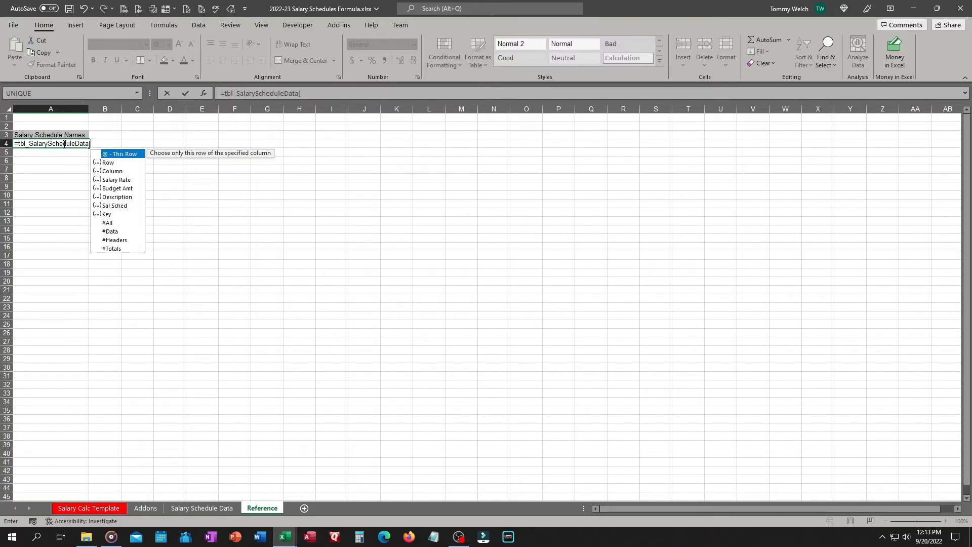
key("Down")
key("Down")
key("Down")
key("Down")
key("Down")
key("Down")
key("Tab")
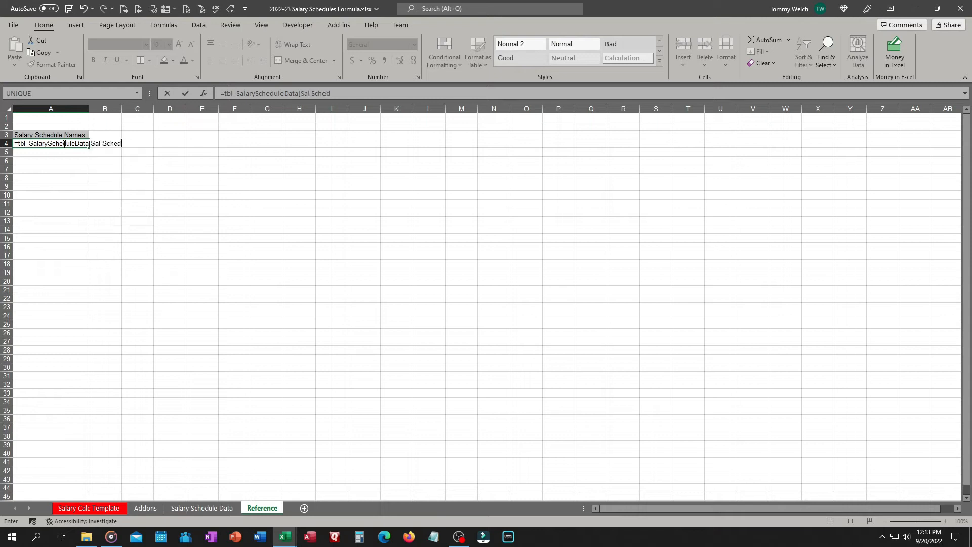
key("Return")
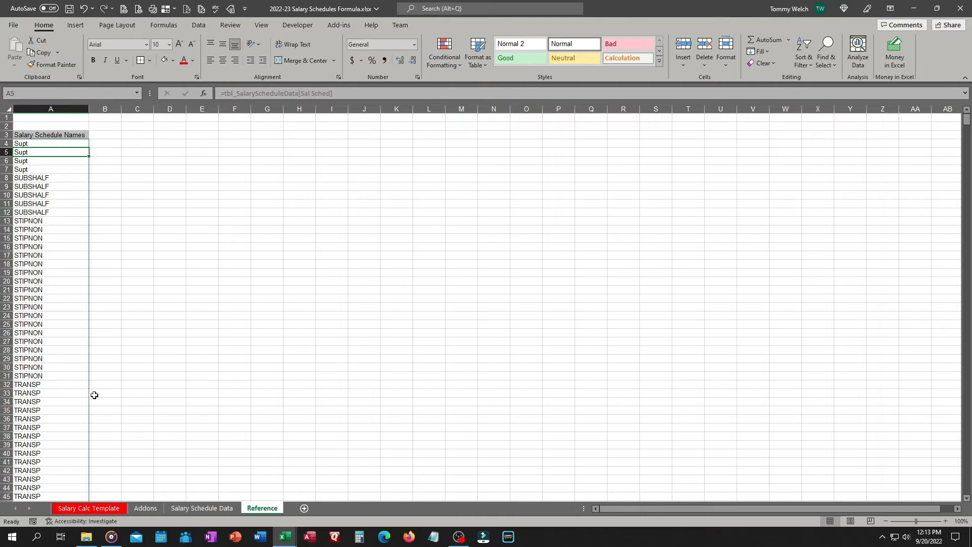
left_click(202, 508)
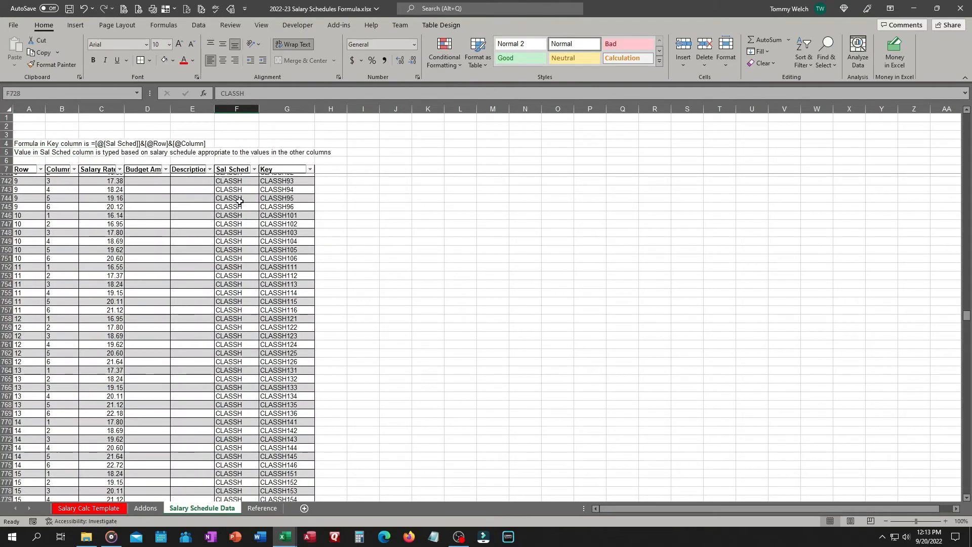
left_click(262, 508)
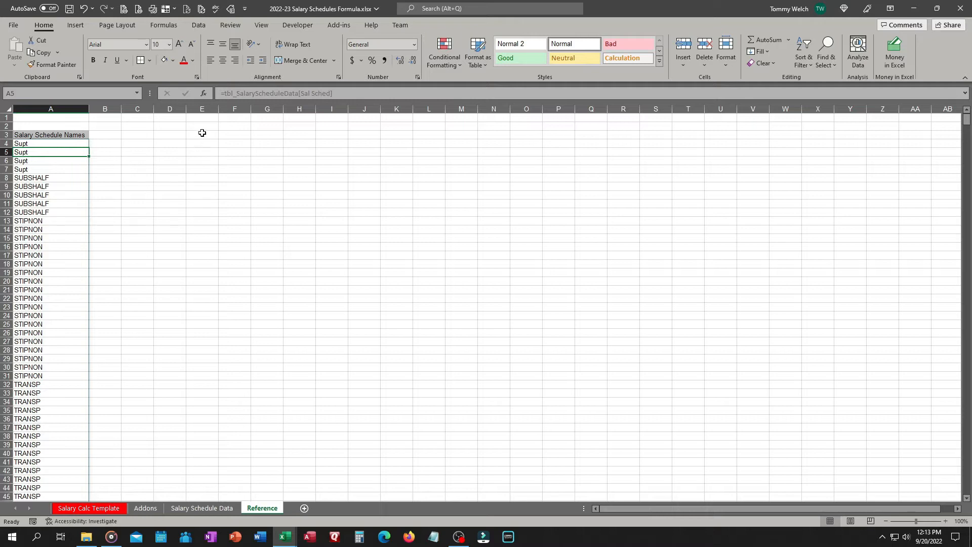
- Compare the formula in A4 with the one in A5 and look through the spilled list of salary schedule names
left_click(48, 143)
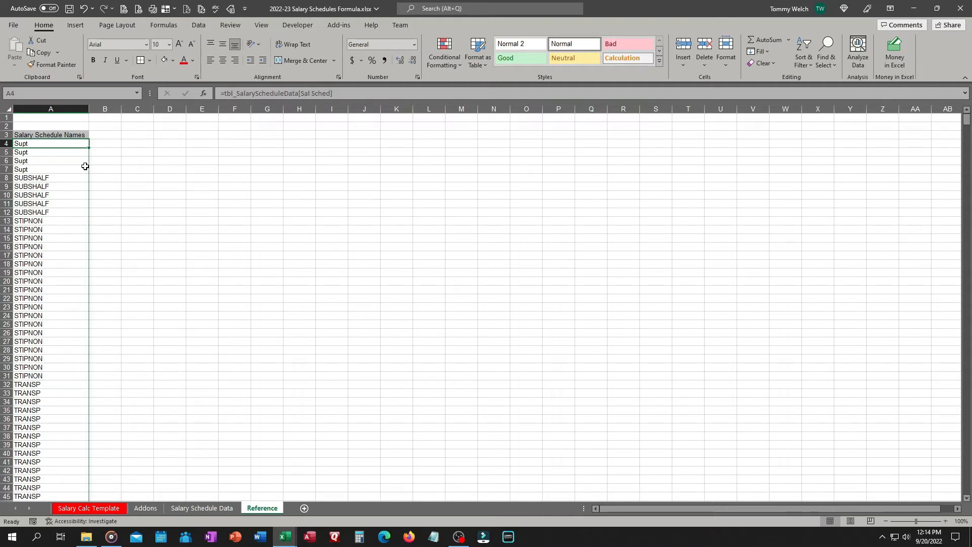
scroll(74, 292, "down", 6)
scroll(76, 292, "up", 6)
left_click(39, 152)
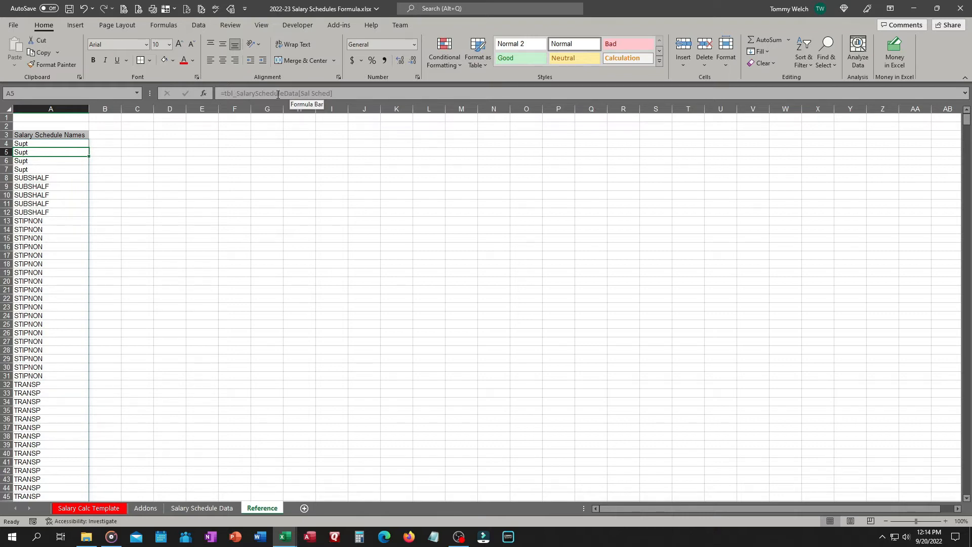
left_click(60, 144)
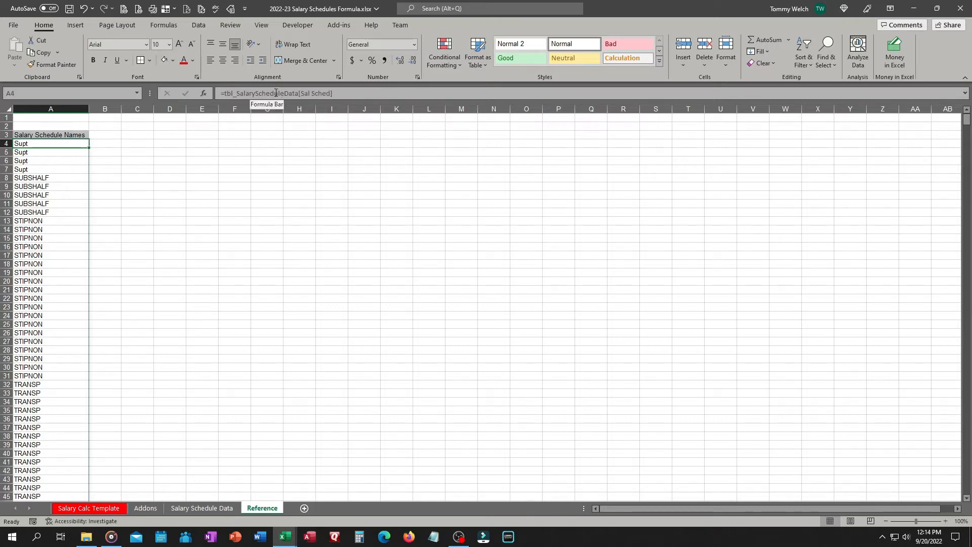
- Test blocking the spilled list by entering aoidjfe in A5, and delete that entry
left_click(53, 154)
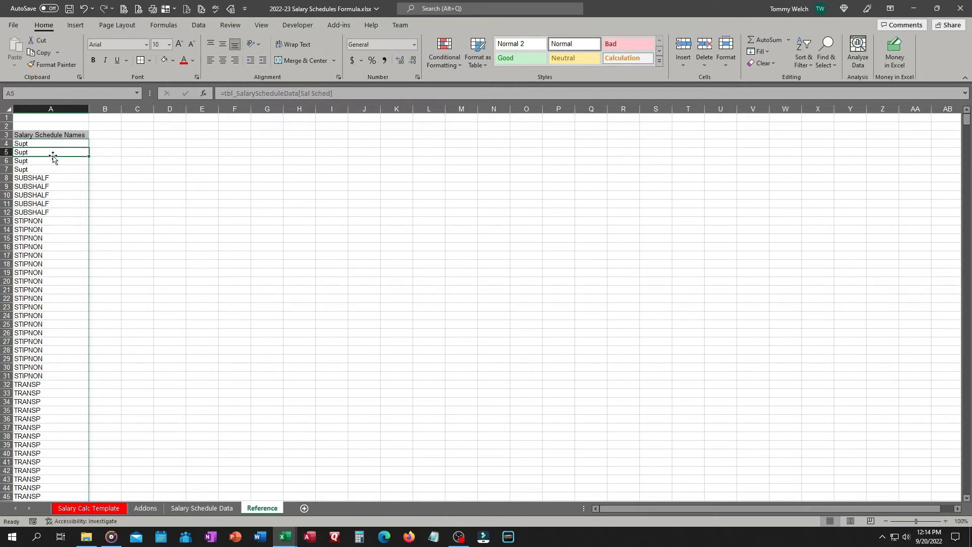
type("aoidjfe")
key("Return")
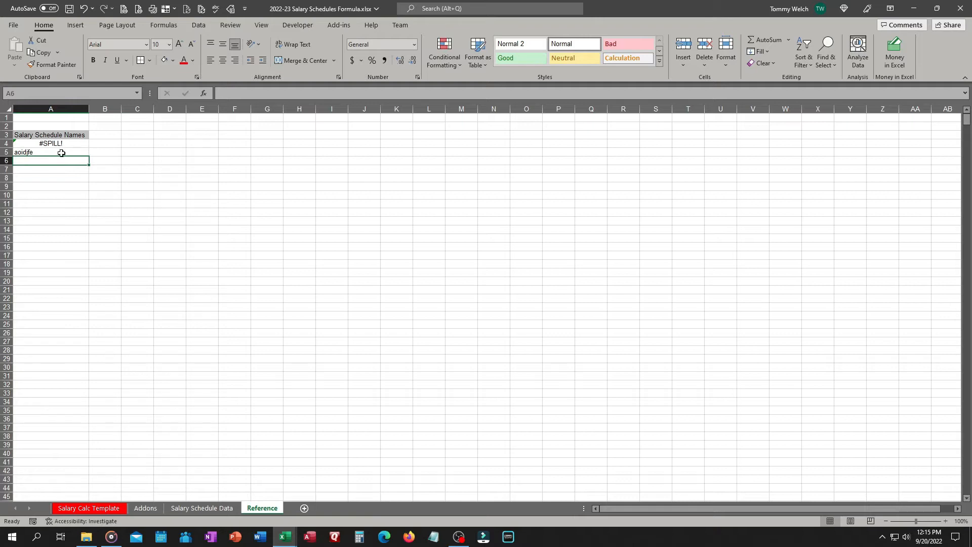
left_click(61, 153)
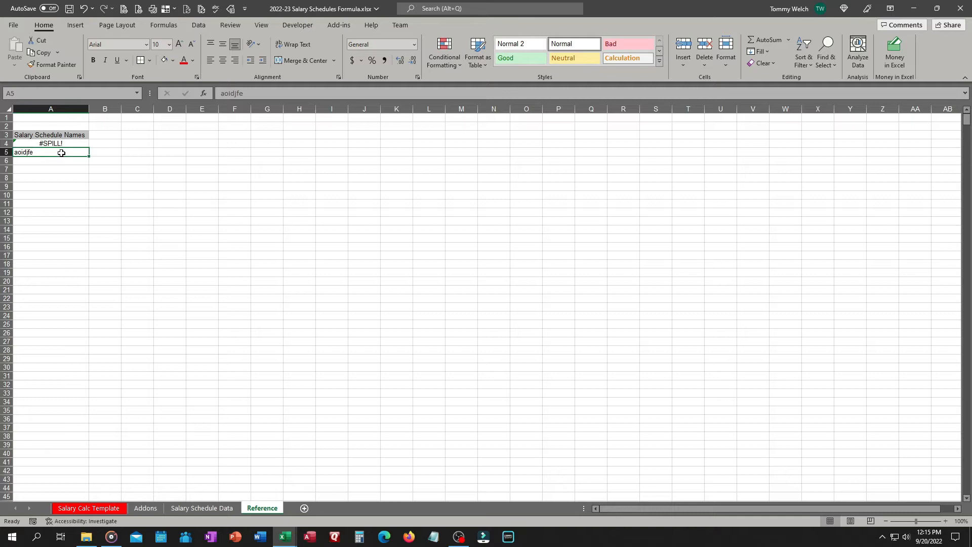
key("Delete")
- Enter dolijfe in A68 inside the spilled list, check its effect on A4, and delete the entry
scroll(55, 192, "down", 13)
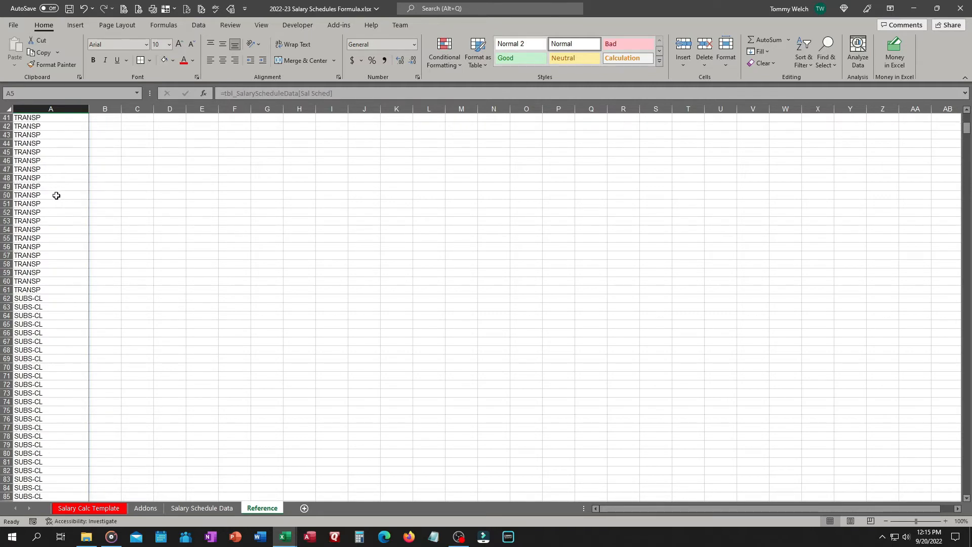
left_click(55, 349)
type("dolijfe")
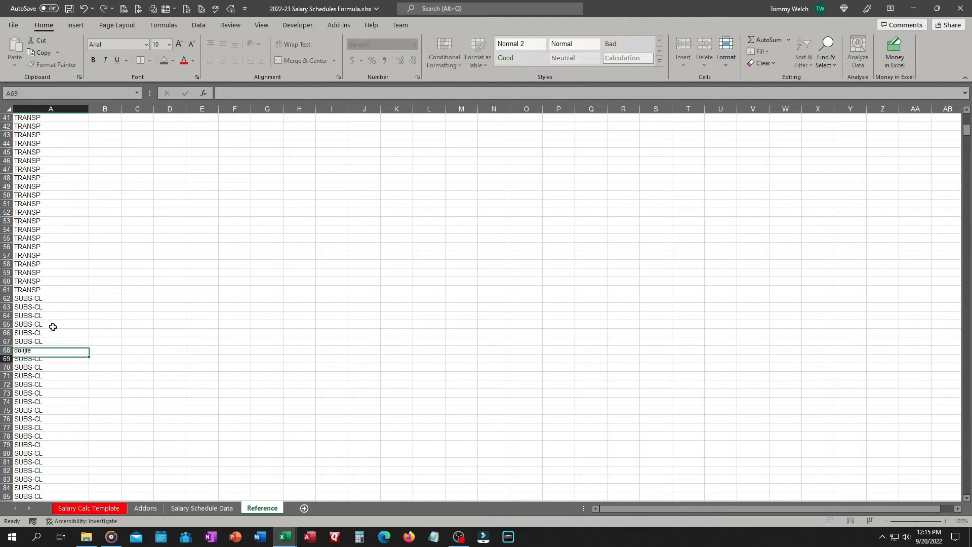
key("Return")
scroll(35, 307, "up", 3)
scroll(35, 307, "up", 10)
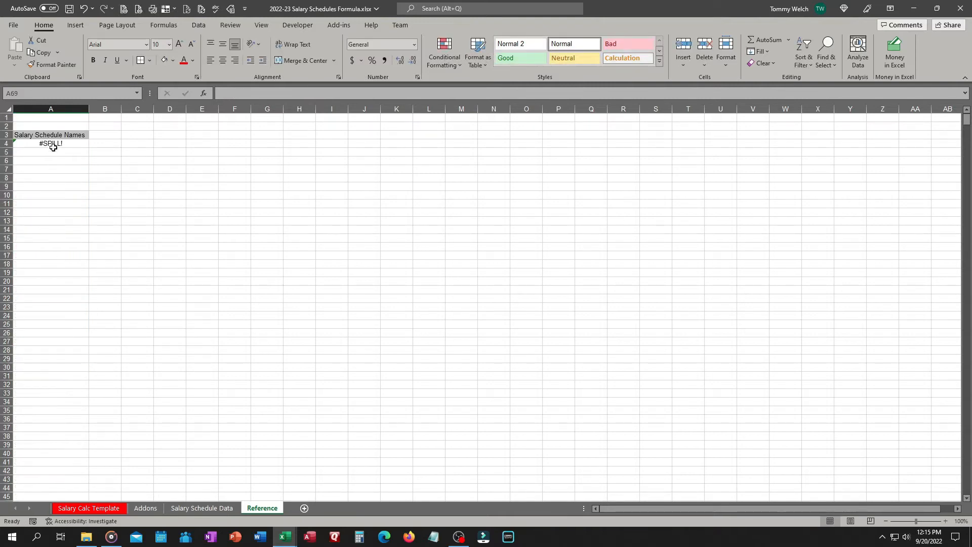
scroll(63, 235, "down", 3)
scroll(64, 235, "down", 7)
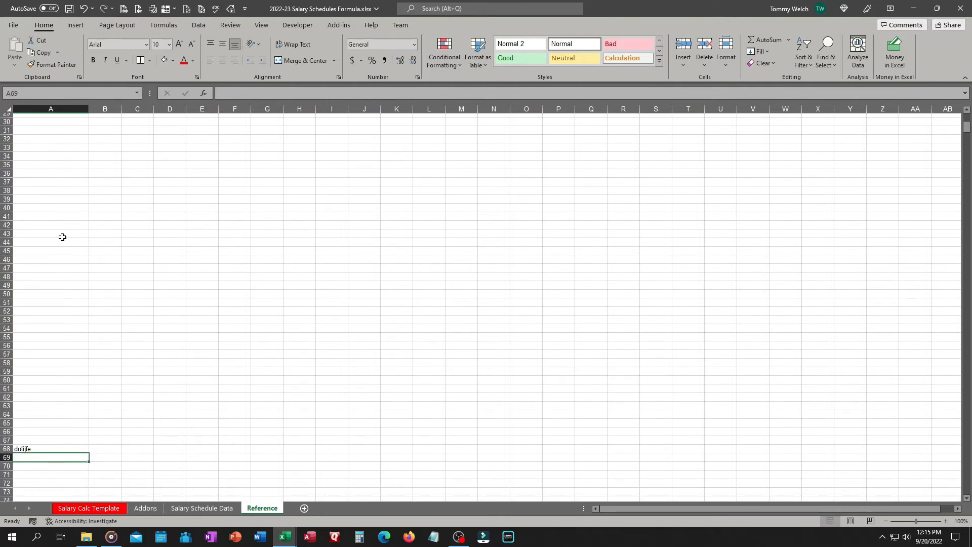
left_click(26, 436)
key("Delete")
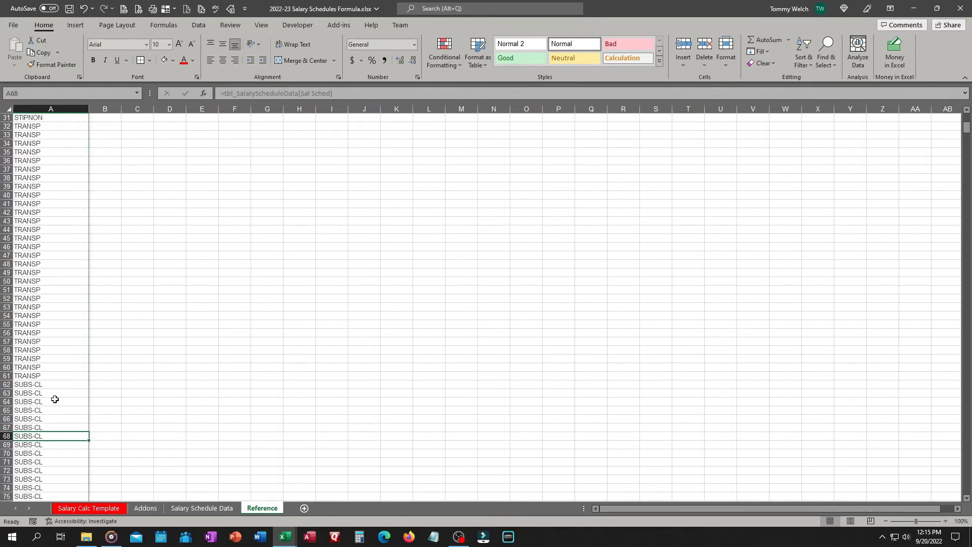
- Wrap the A4 formula in UNIQUE so it reads =UNIQUE(tbl_SalaryScheduleData[Sal Sched])
scroll(47, 271, "up", 10)
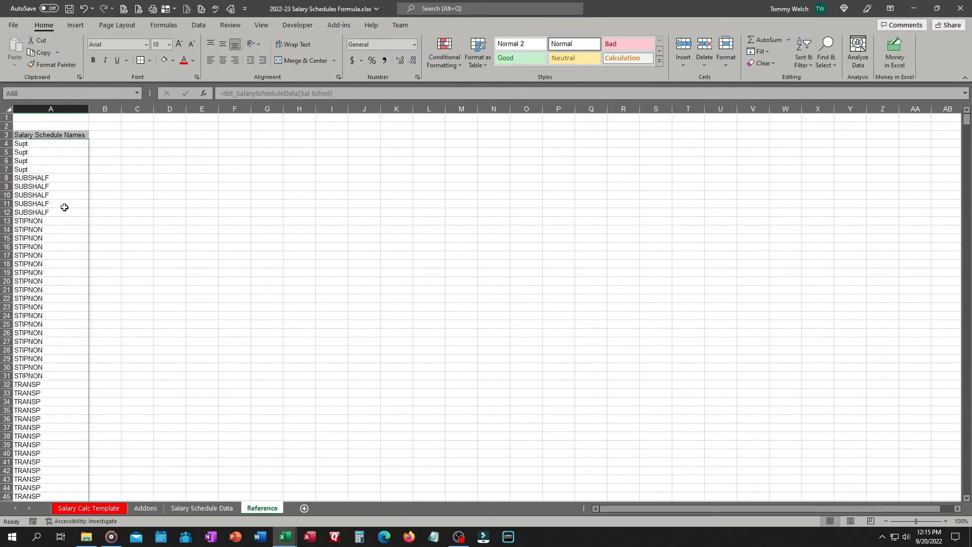
left_click(31, 145)
left_click(225, 93)
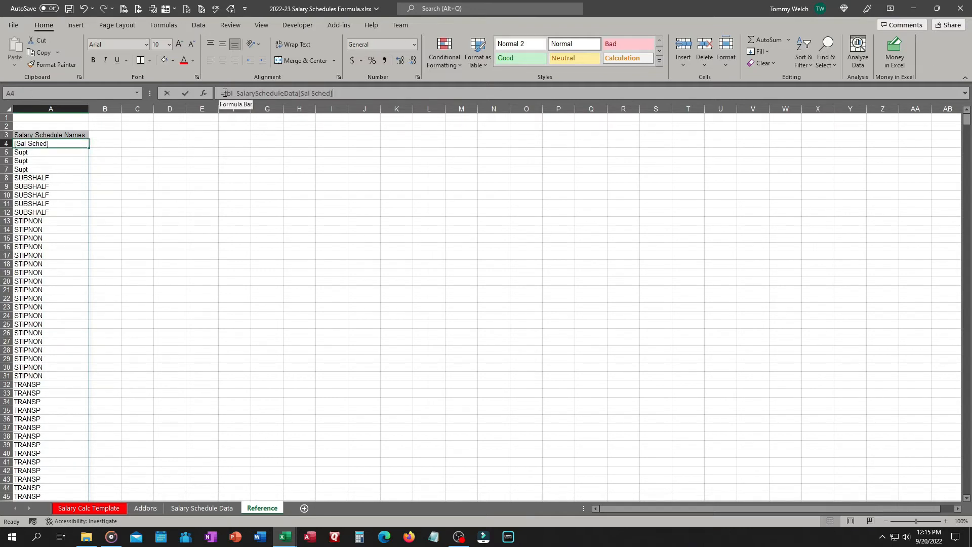
left_click(225, 93)
type("un")
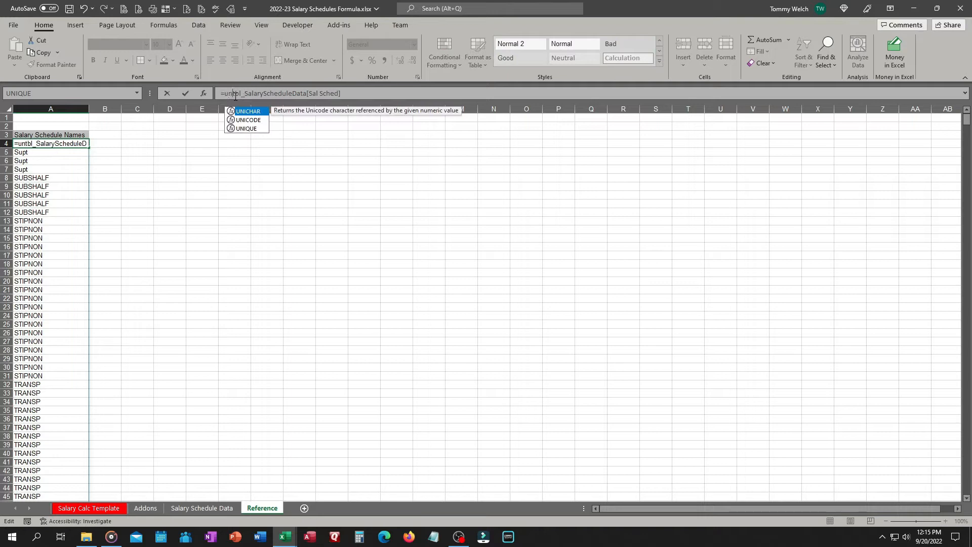
key("Down")
key("Down")
key("Tab")
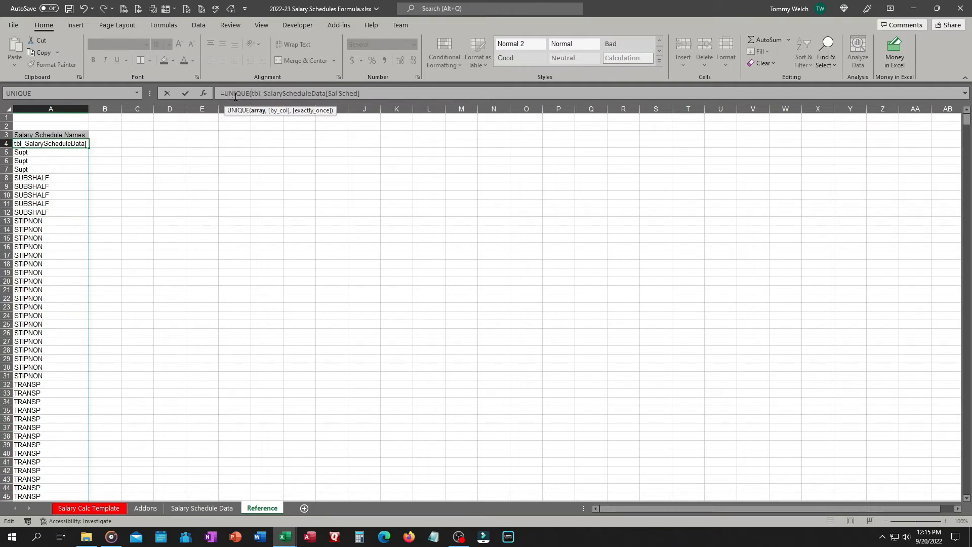
key("End")
type(")")
key("Return")
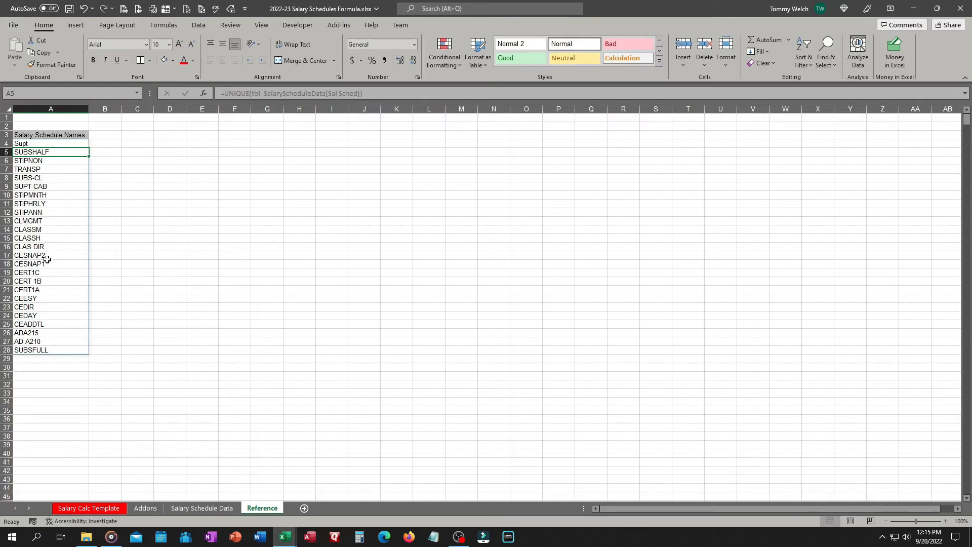
left_click(55, 144)
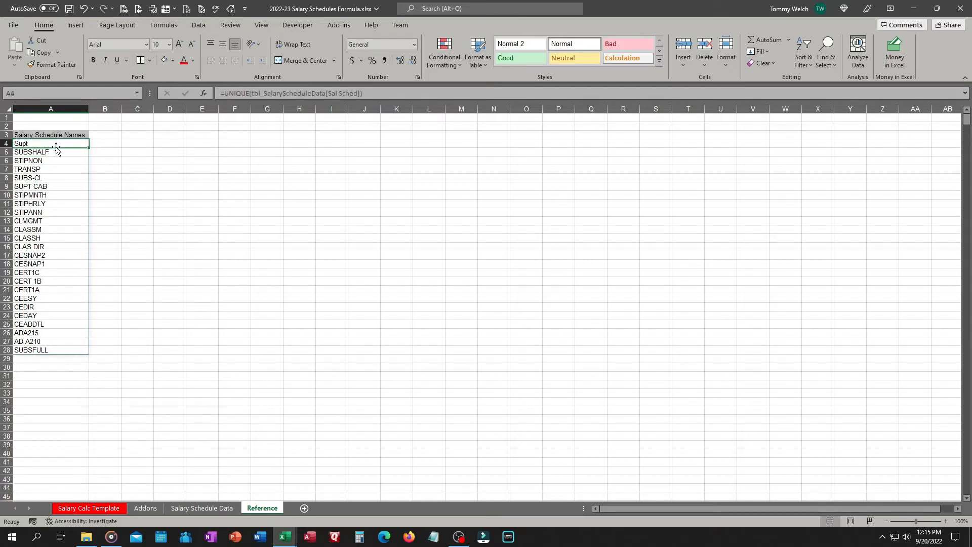
- Open data validation for the first Salary Schedule cell, M5, on Salary Calc Template and allow a List
left_click(89, 508)
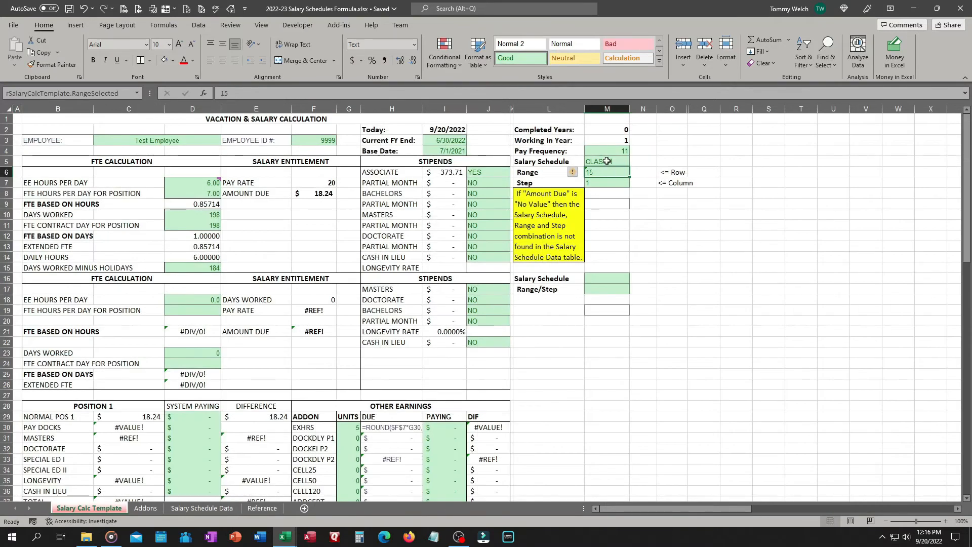
left_click(606, 161)
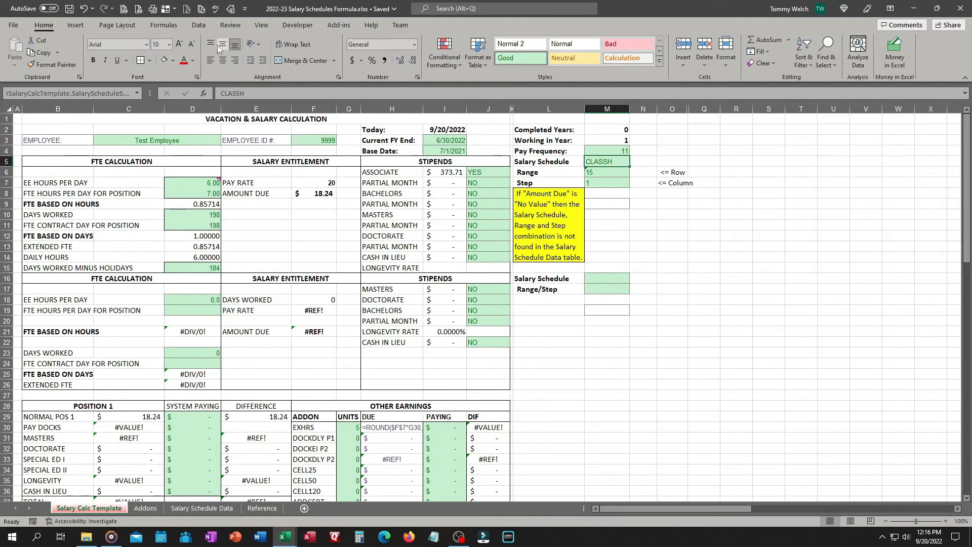
left_click(198, 25)
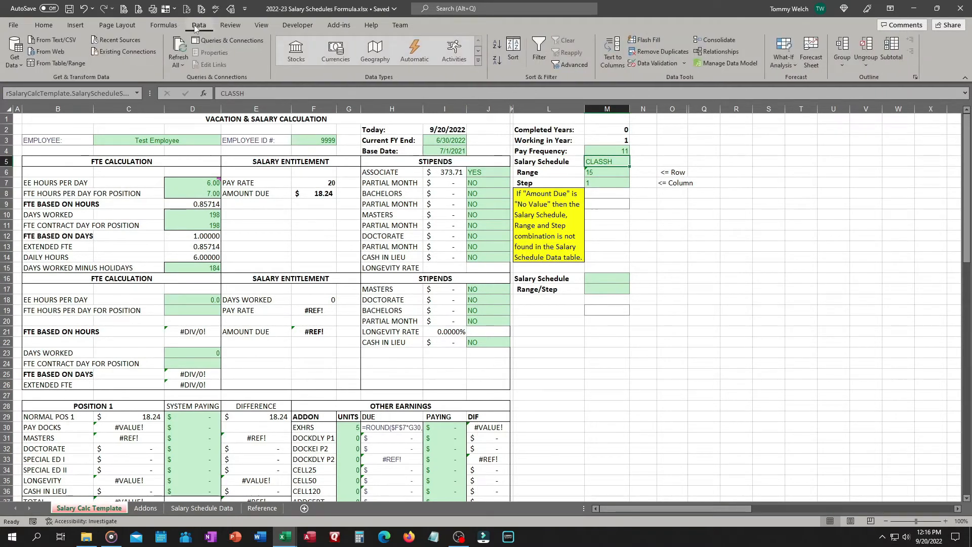
left_click(653, 63)
left_click(329, 235)
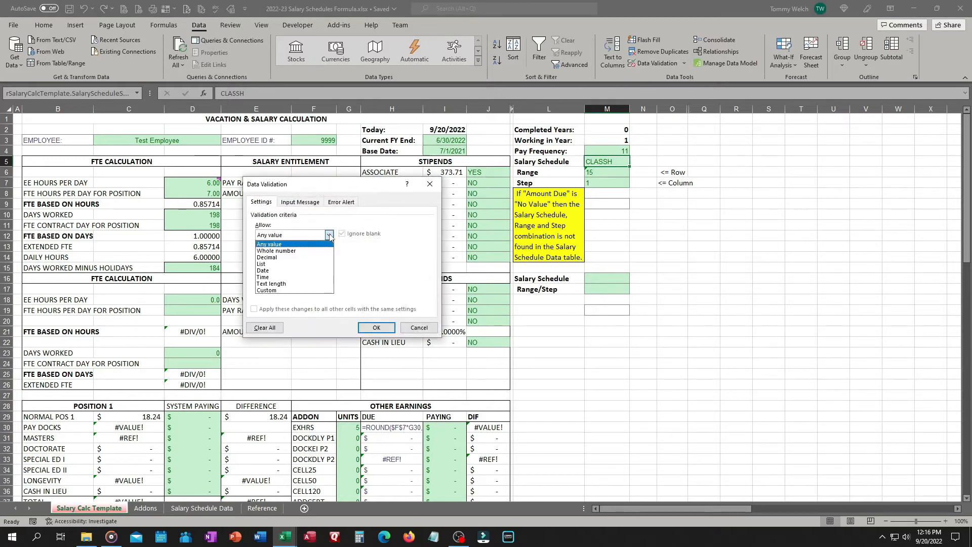
left_click(298, 267)
left_click(298, 275)
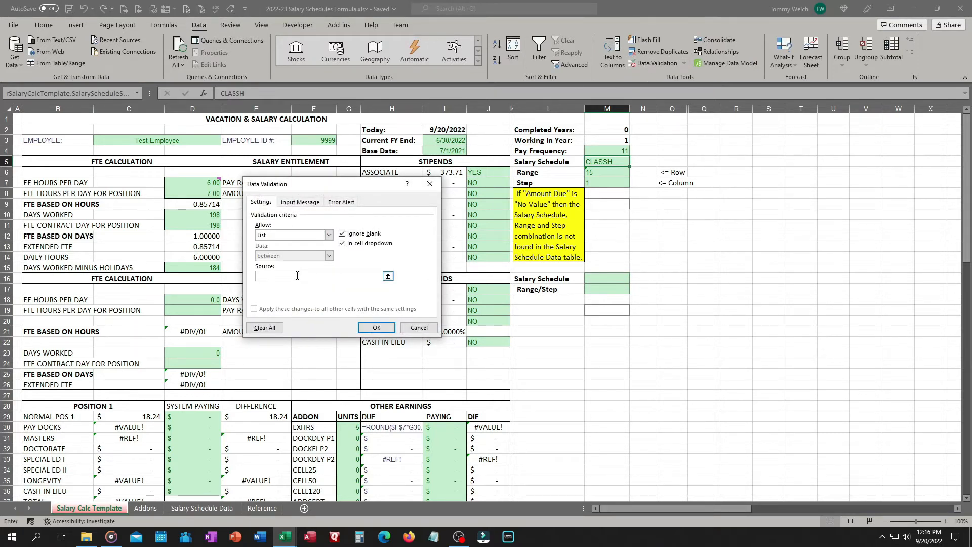
- Set the validation list's source to the spilled range =Reference!$A$4# and apply the rule
left_click(388, 276)
left_click(262, 508)
left_click(44, 144)
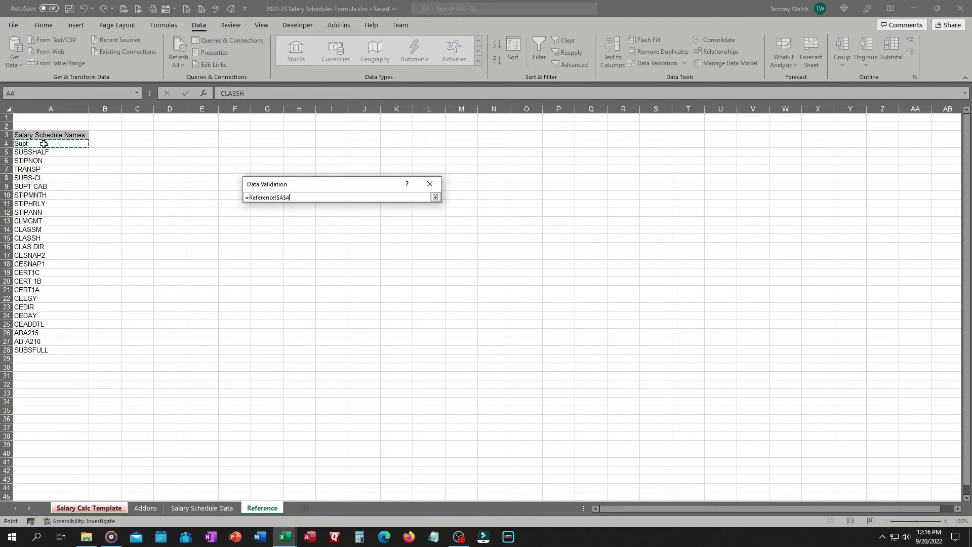
left_click_drag(43, 144, 50, 317)
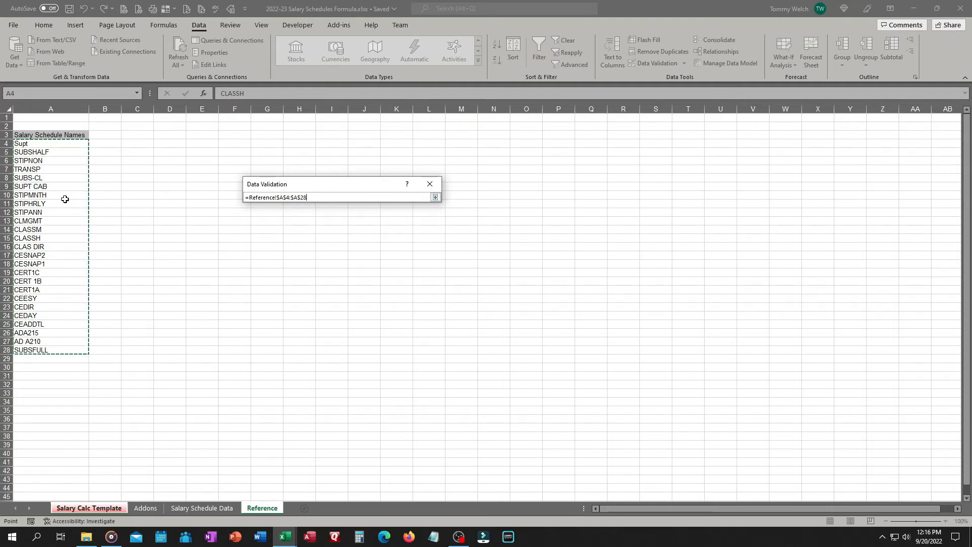
left_click(44, 142)
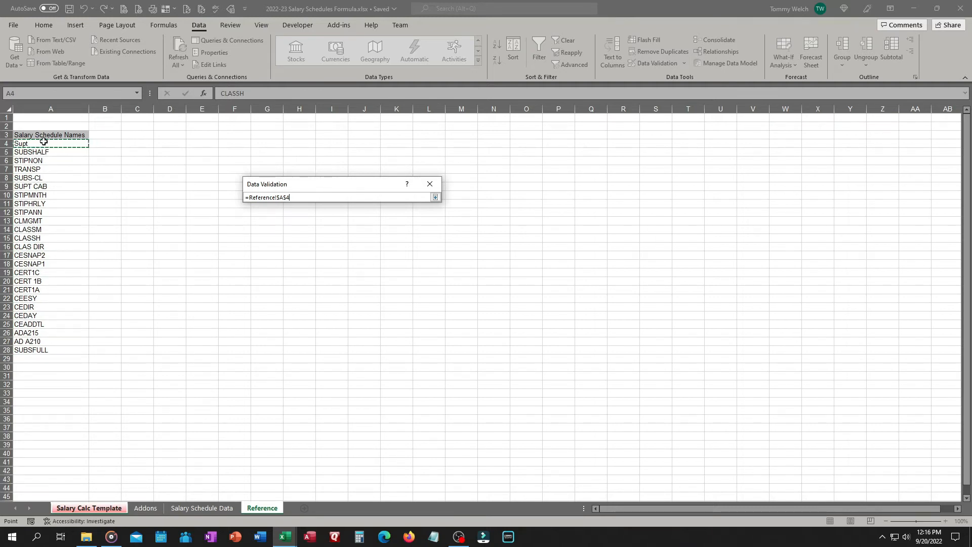
type("#")
left_click(435, 197)
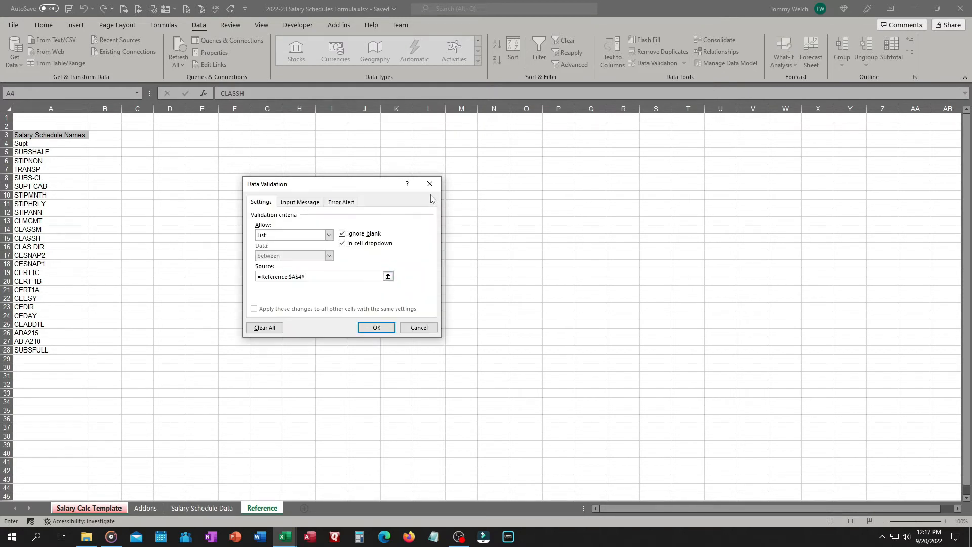
left_click(376, 327)
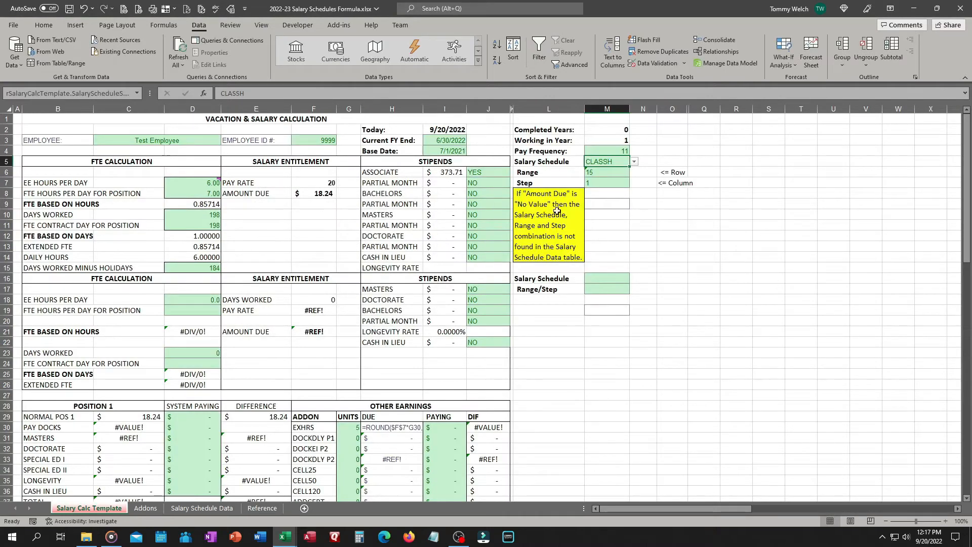
- Choose CLASSH from the new dropdown in M5 and review the CLASSH rows on the Salary Schedule Data sheet
left_click(635, 161)
mouse_move(635, 198)
left_mouse_down()
mouse_move(635, 179)
mouse_move(634, 214)
mouse_move(633, 196)
left_mouse_up()
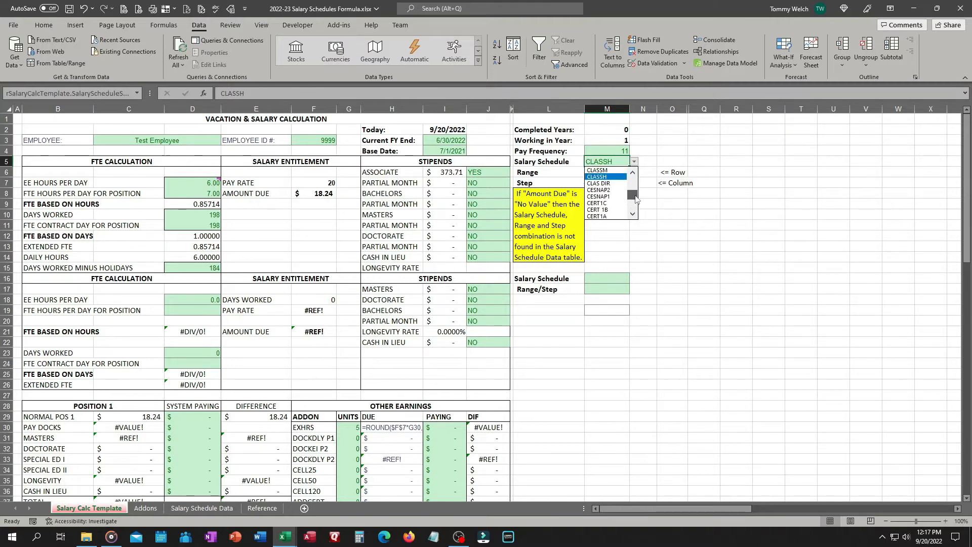
left_click(607, 177)
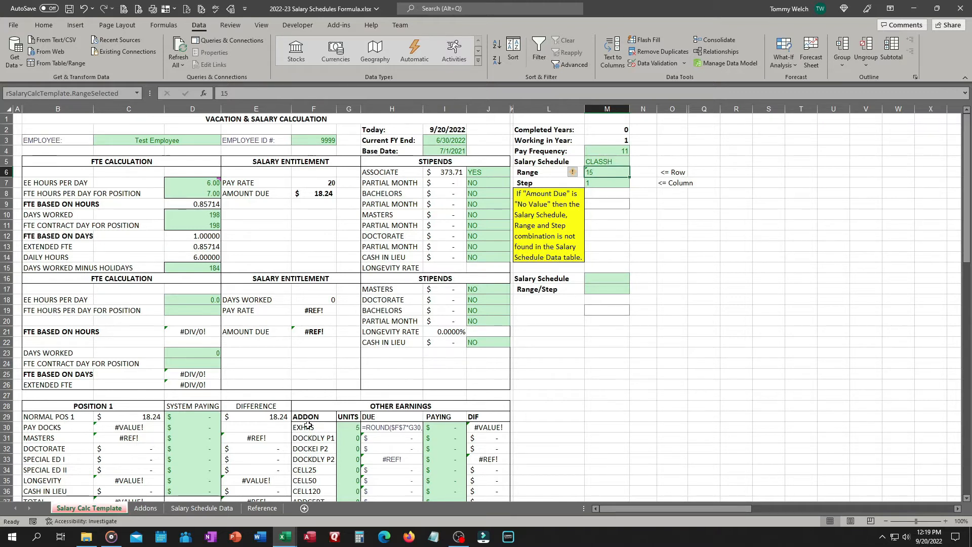
left_click(215, 509)
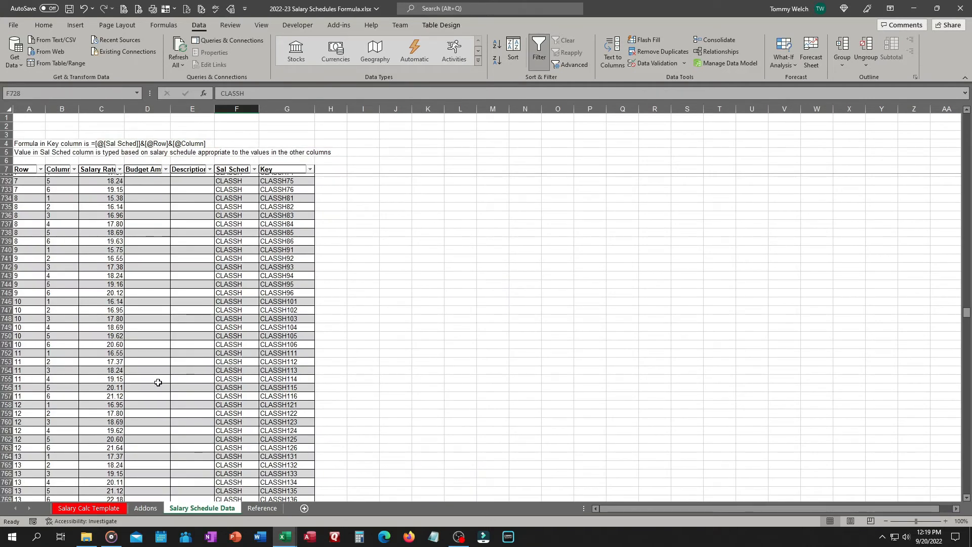
scroll(152, 384, "down", 3)
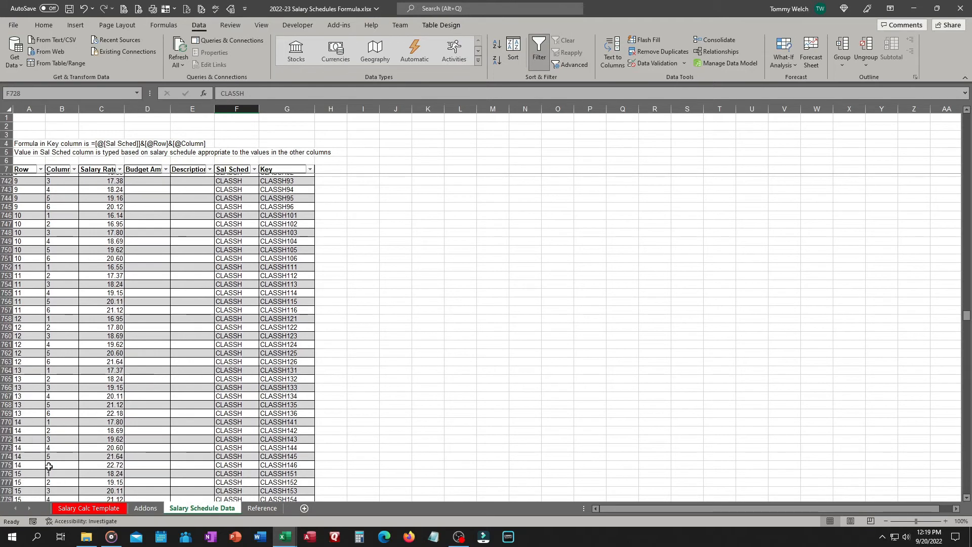
- Unhide the STIPANN sheet
left_click(259, 509)
right_click(256, 511)
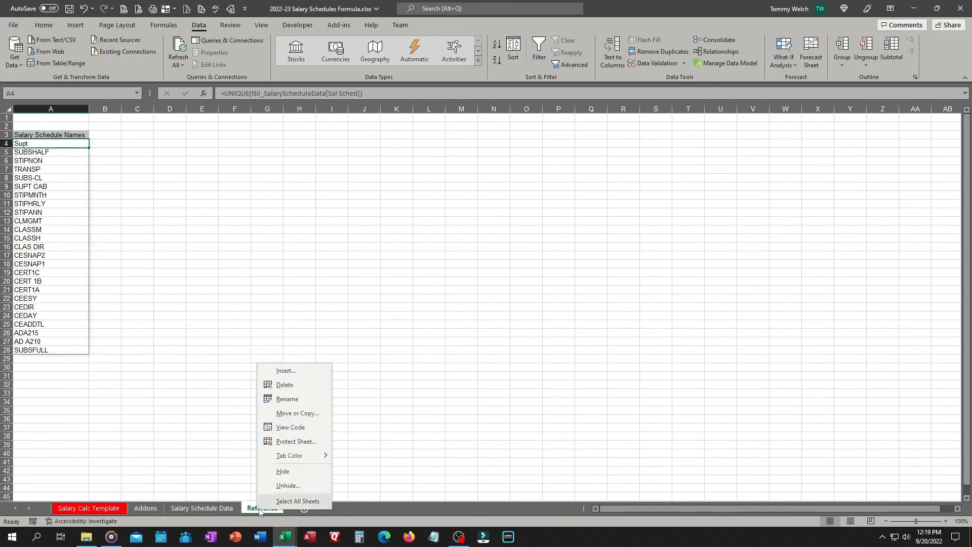
left_click(278, 486)
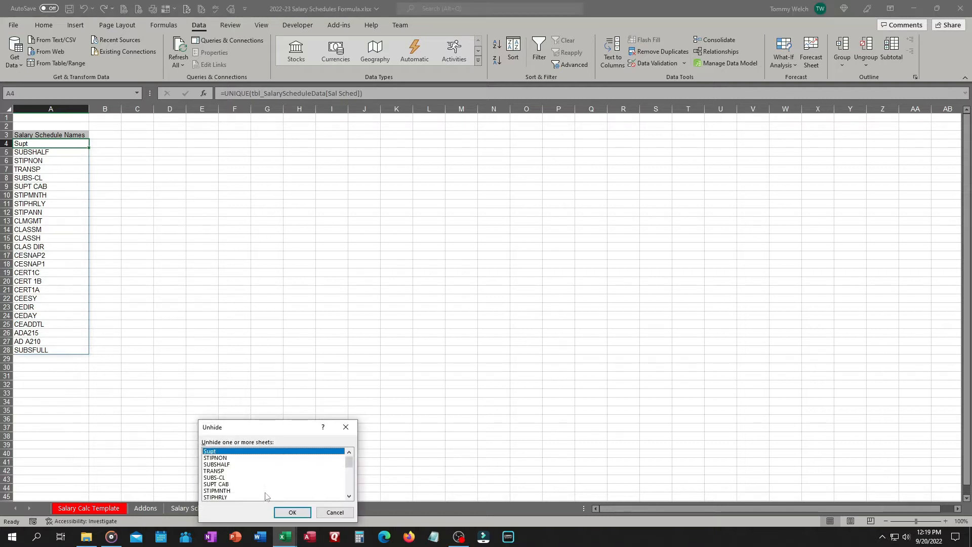
left_click(349, 496)
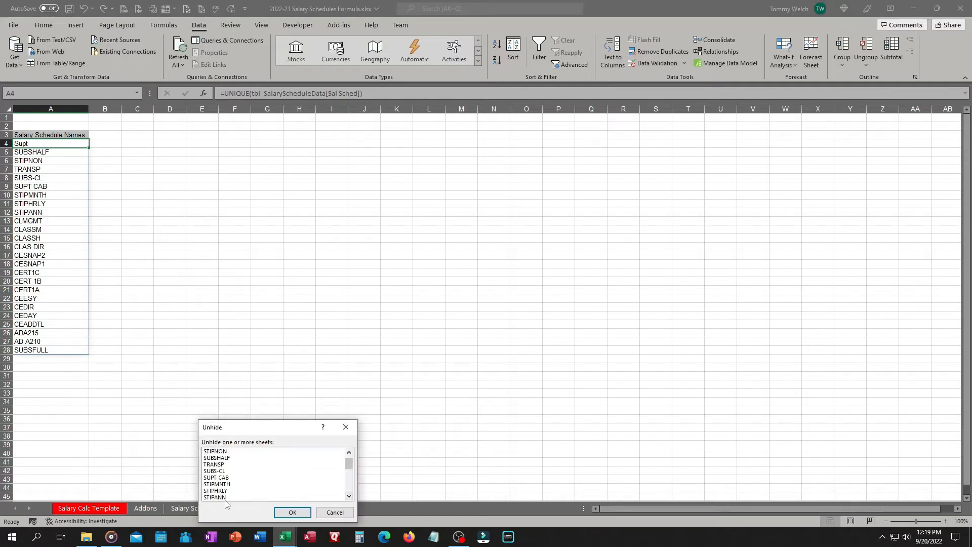
left_click(241, 498)
left_click(292, 512)
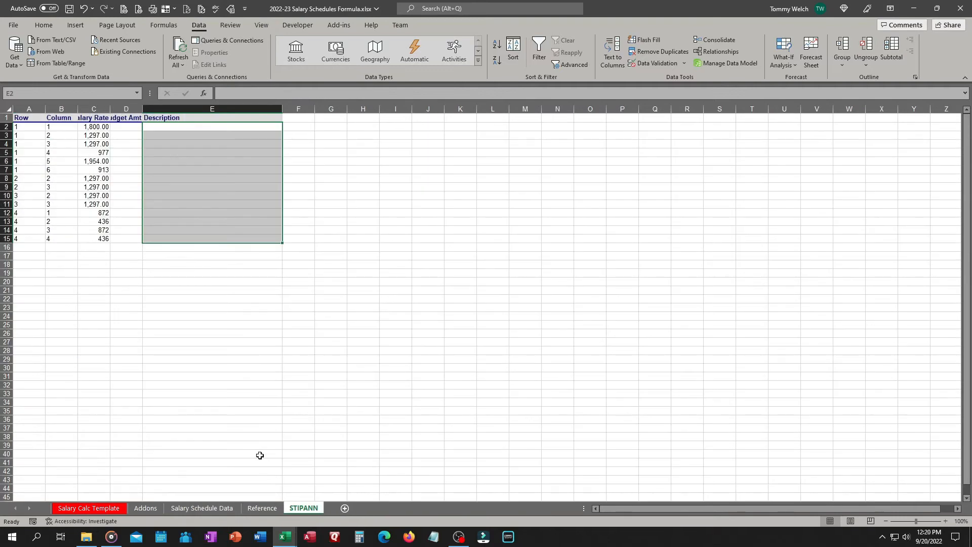
- Leave the STIPANN sheet and enter the heading Values for Range in C3 of the Reference sheet
left_click(95, 283)
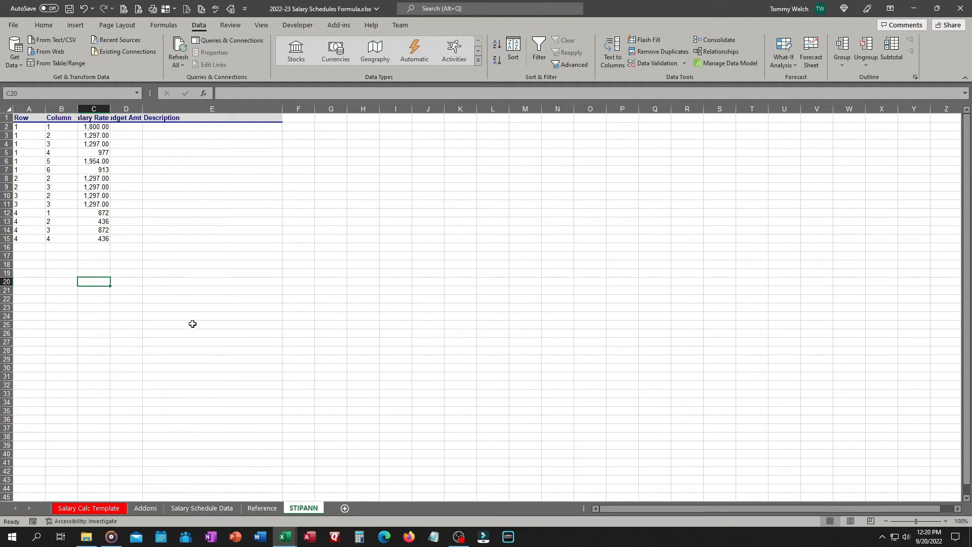
left_click(90, 508)
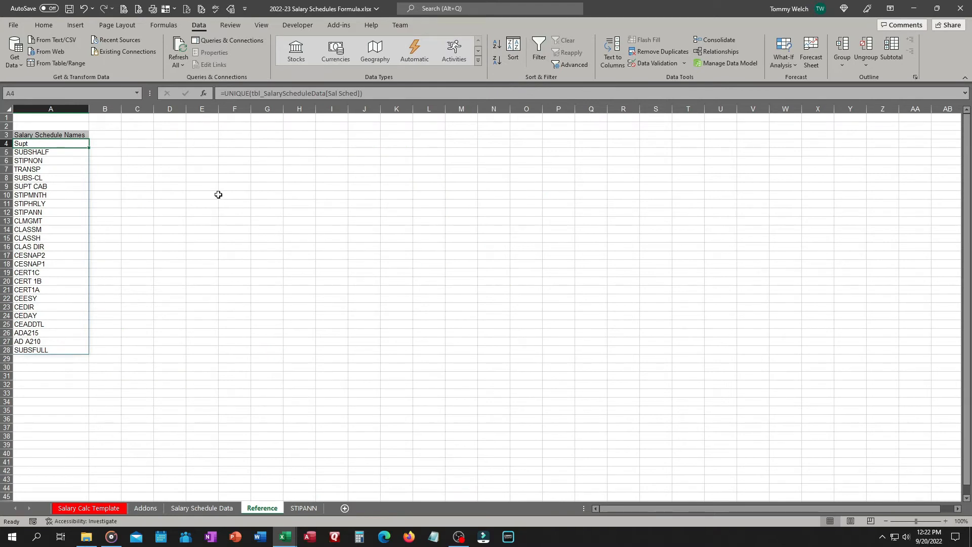
left_click(134, 134)
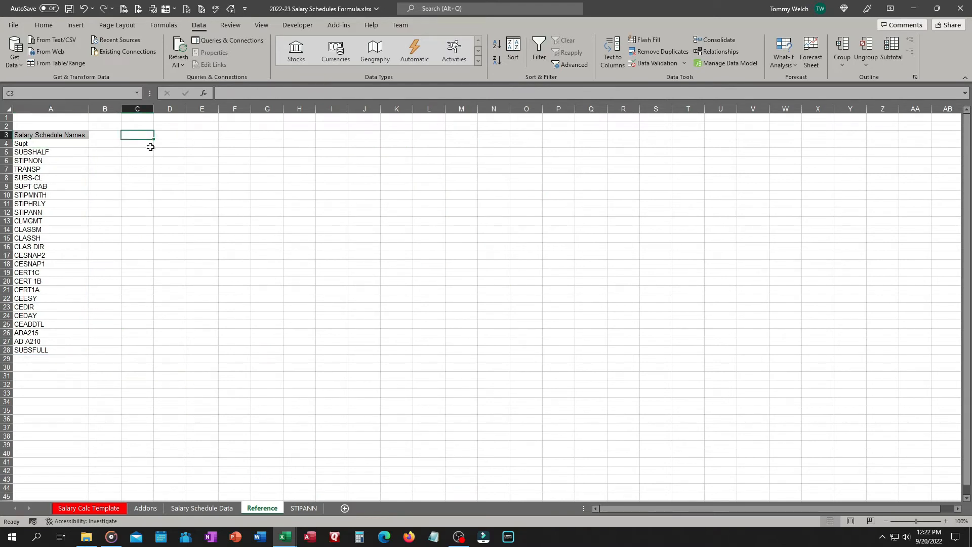
type("Values")
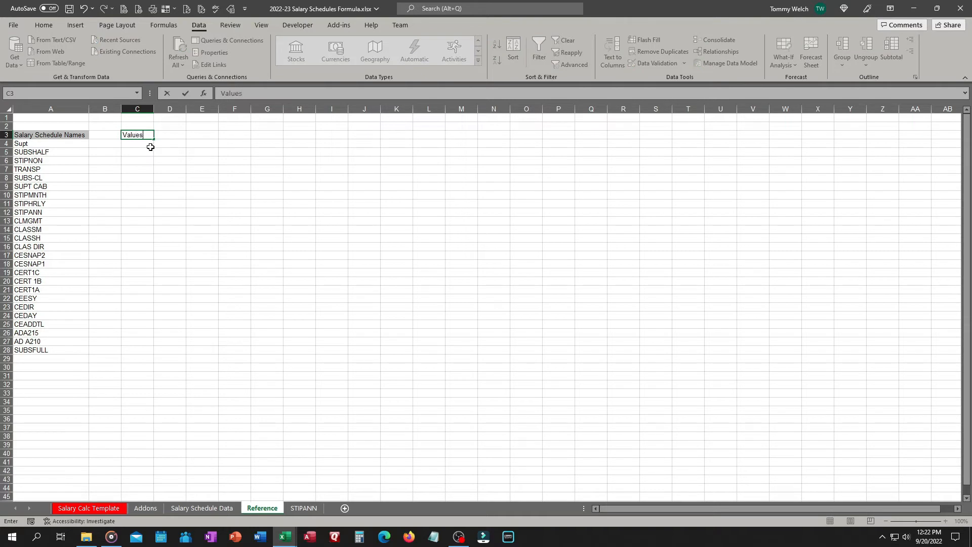
type(" for Range")
key("Return")
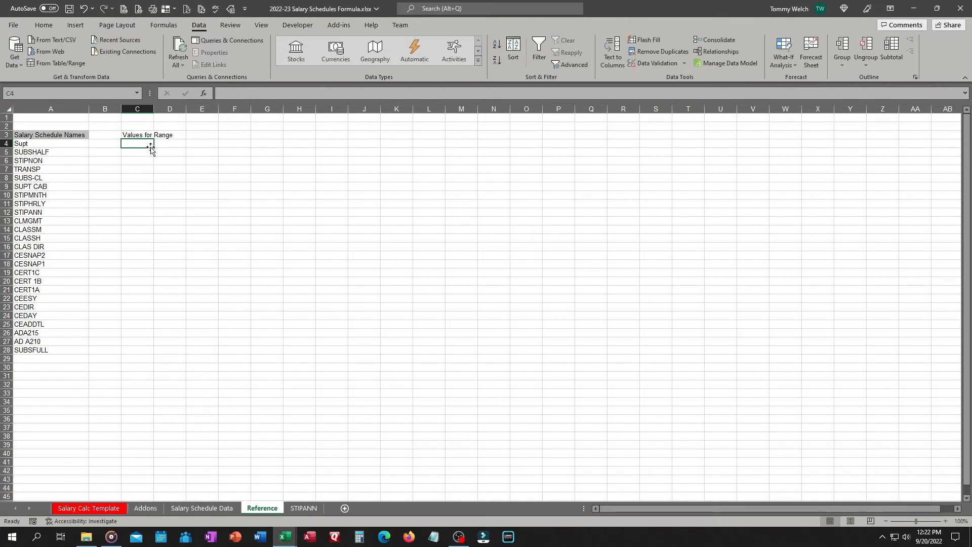
- Enter the labels "CountIf =>" in C4 and "Match =>" in C5, and widen column C to fit them
type("Count")
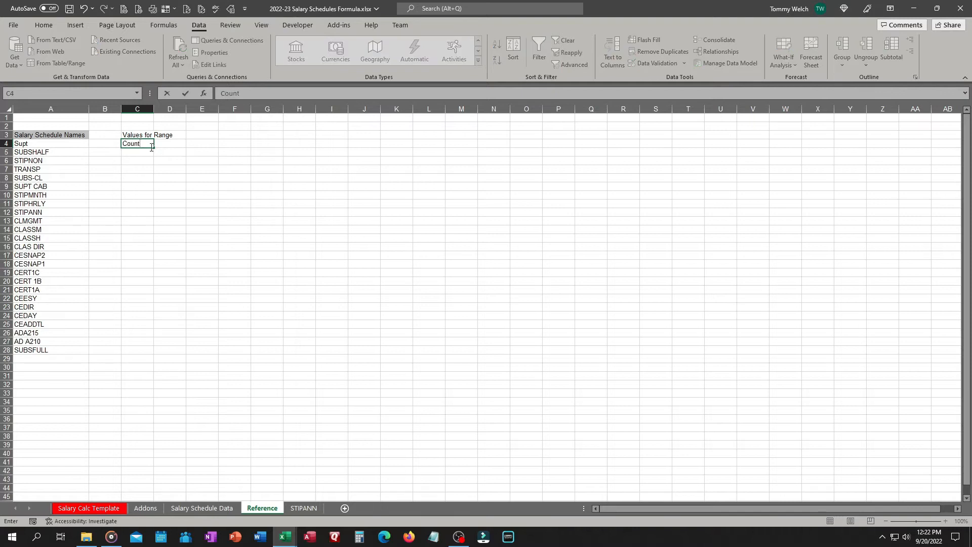
type("If =>")
key("Return")
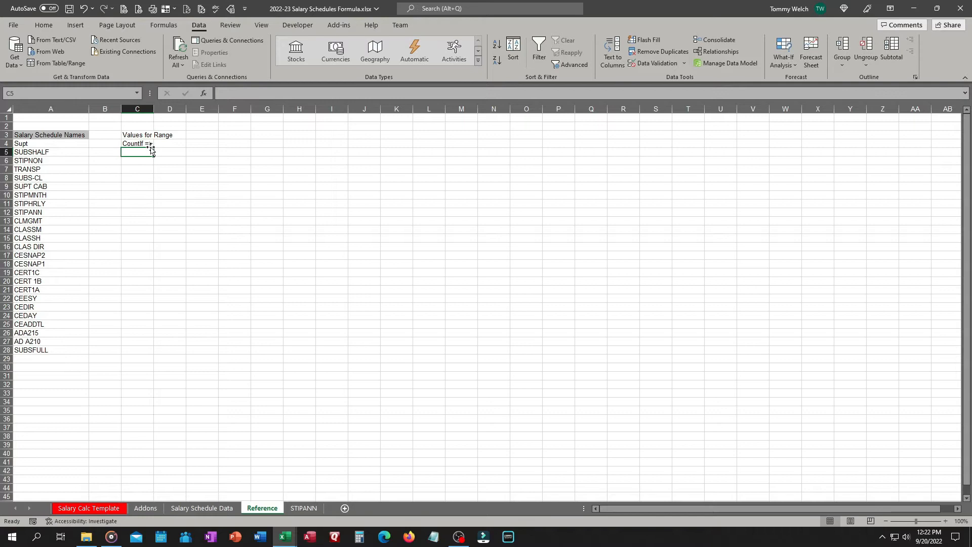
type("Match")
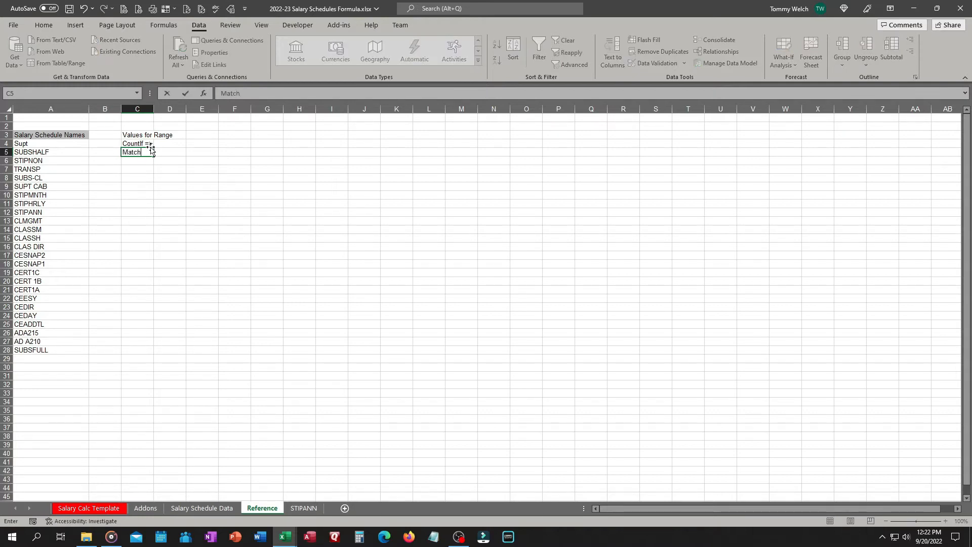
type(" =>")
key("Return")
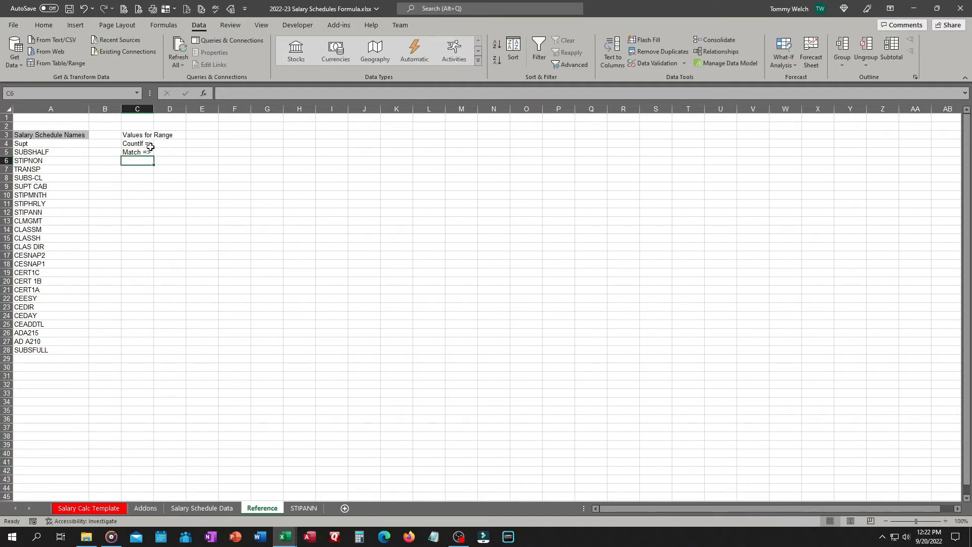
left_click_drag(154, 109, 158, 109)
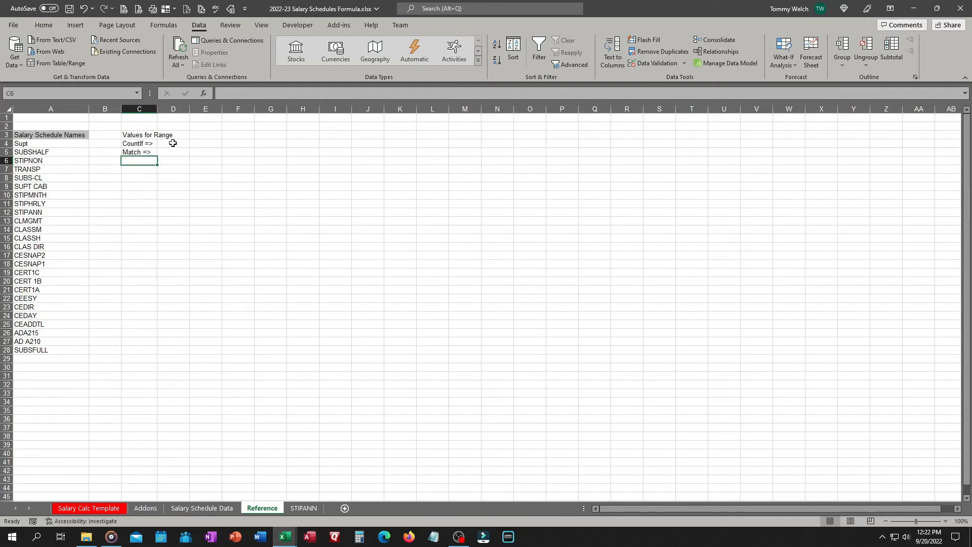
- Start a COUNTIF formula in D4 with tbl_SalaryScheduleData[Sal Sched] as the range
left_click(173, 144)
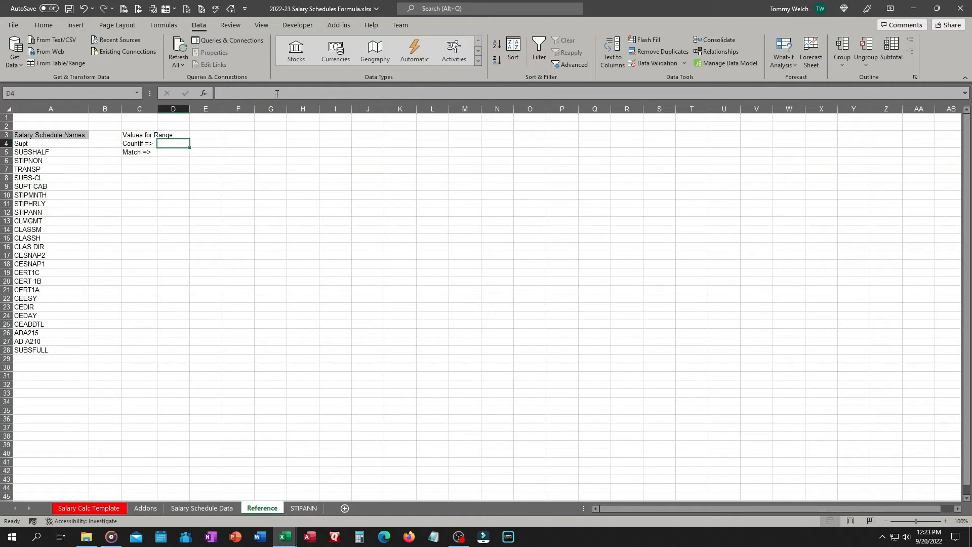
left_click(277, 93)
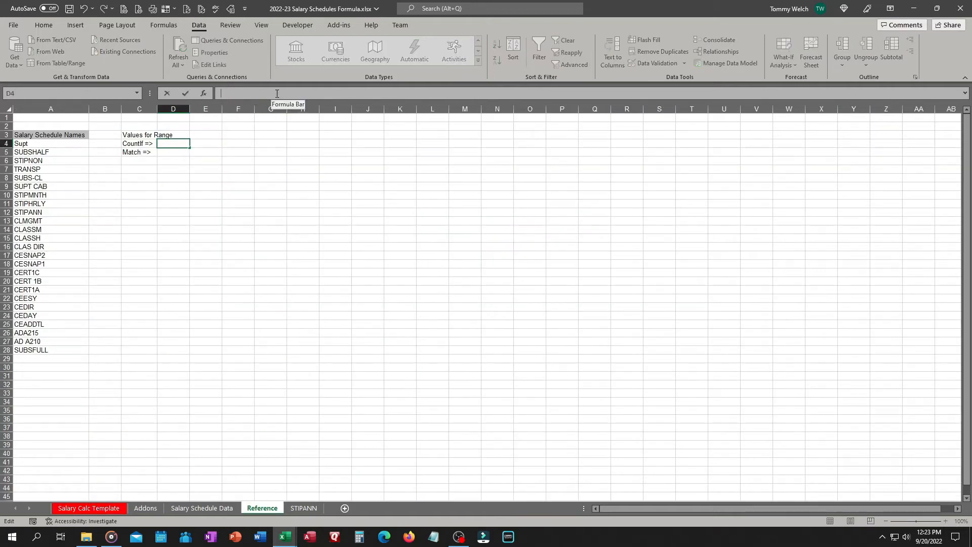
type("=count")
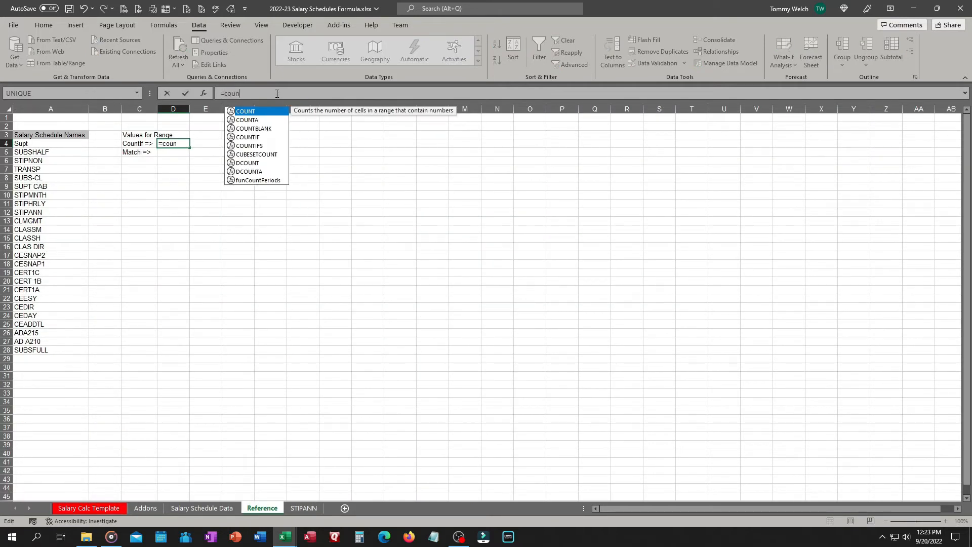
key("Down")
key("Down")
key("Down")
key("Tab")
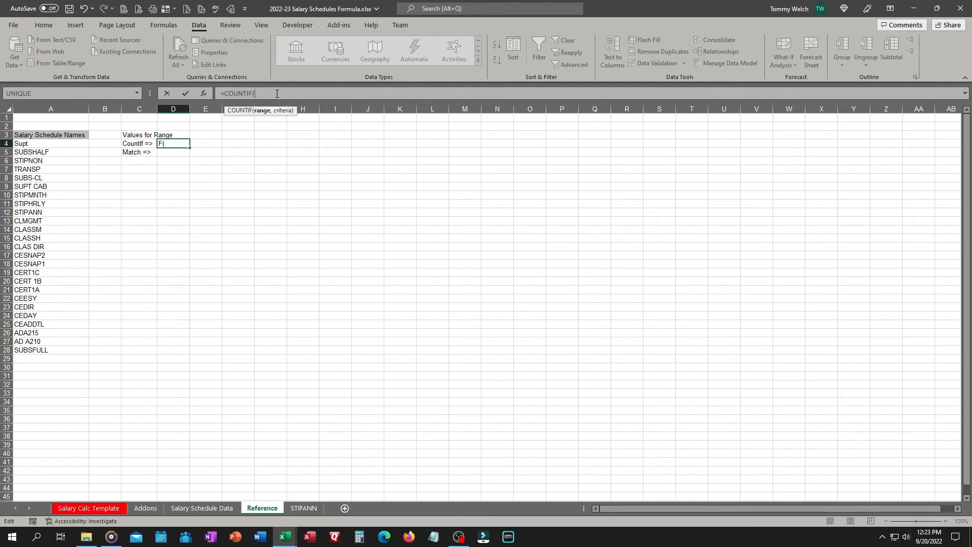
type("tbl")
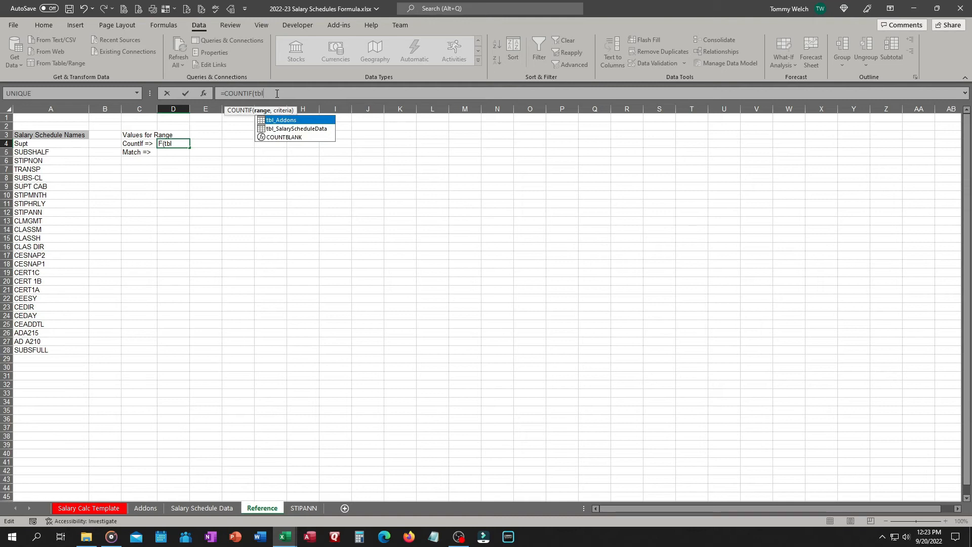
key("Down")
key("Tab")
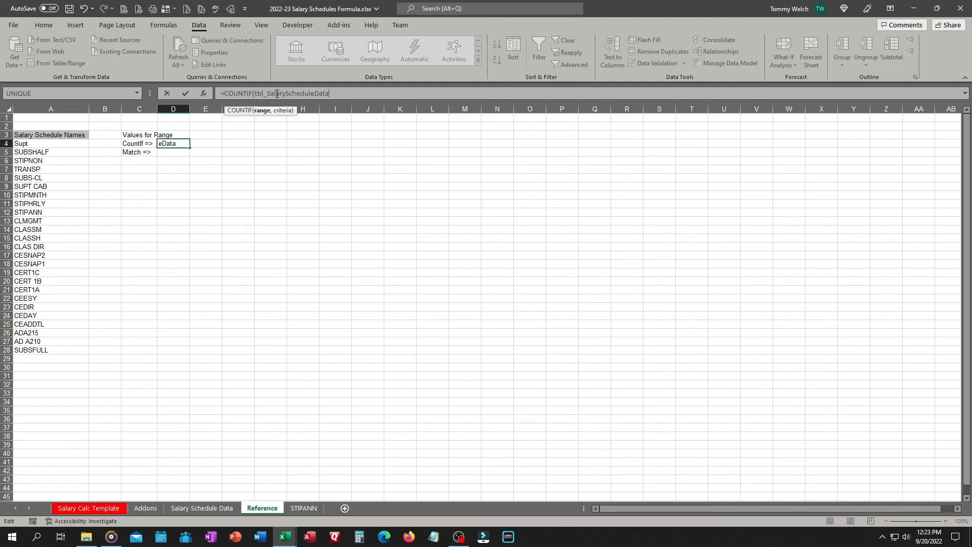
type("[")
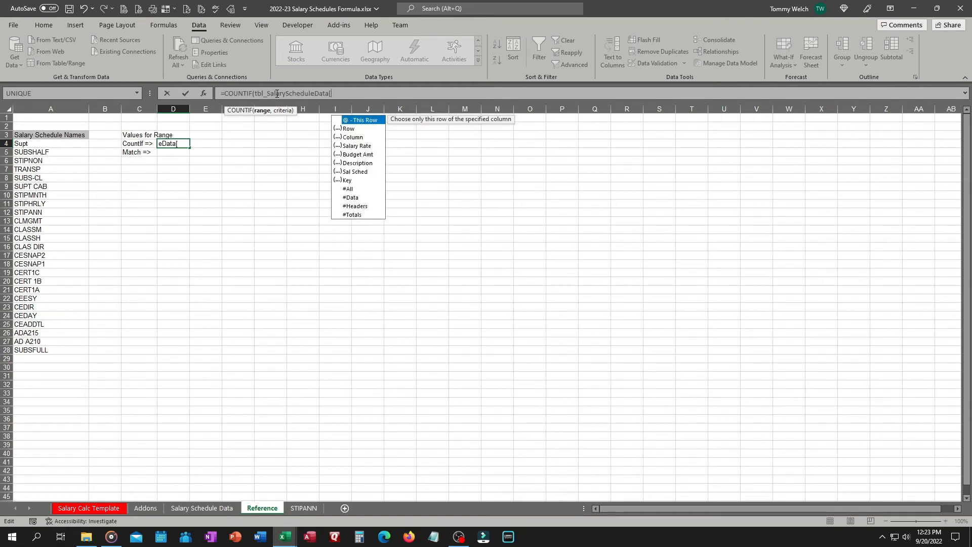
key("Down")
key("Down")
key("Down")
key("Down")
key("Down")
key("Down")
key("Tab")
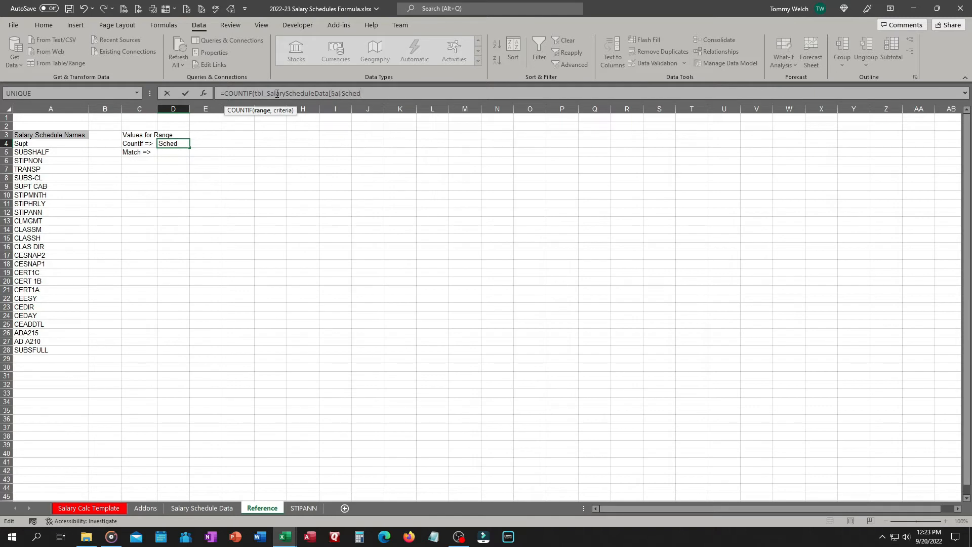
- Use rSalaryCalcTemplate.SalaryScheduleSelected as the COUNTIF criteria and enter the formula
type(",rs")
key("Down")
key("Tab")
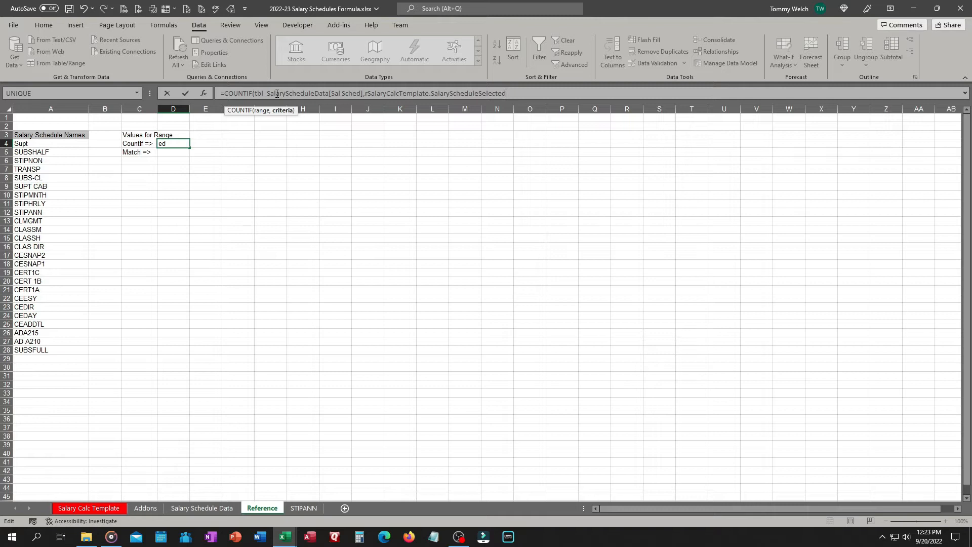
type(")")
key("Return")
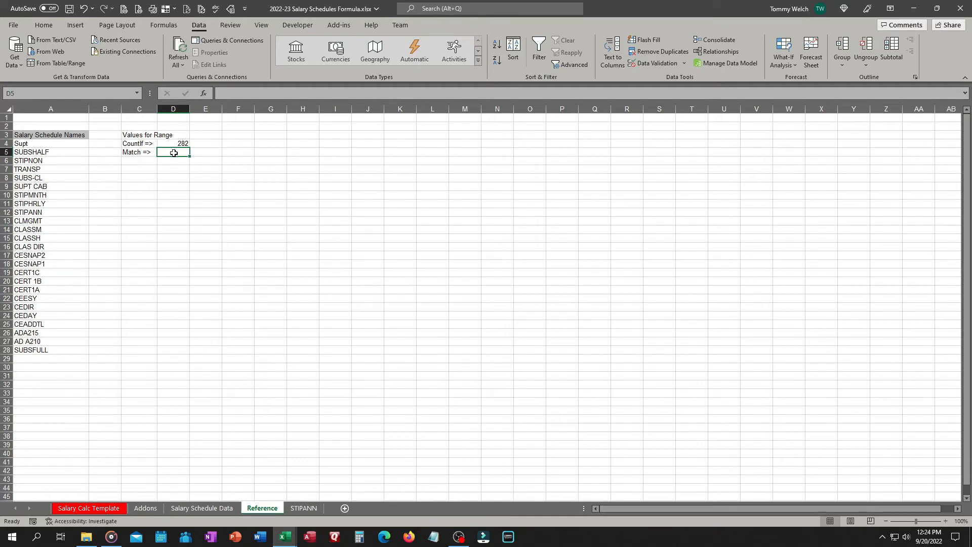
- Start a MATCH formula in D5 with rSalaryCalcTemplate.SalaryScheduleSelected as the lookup value
type("=")
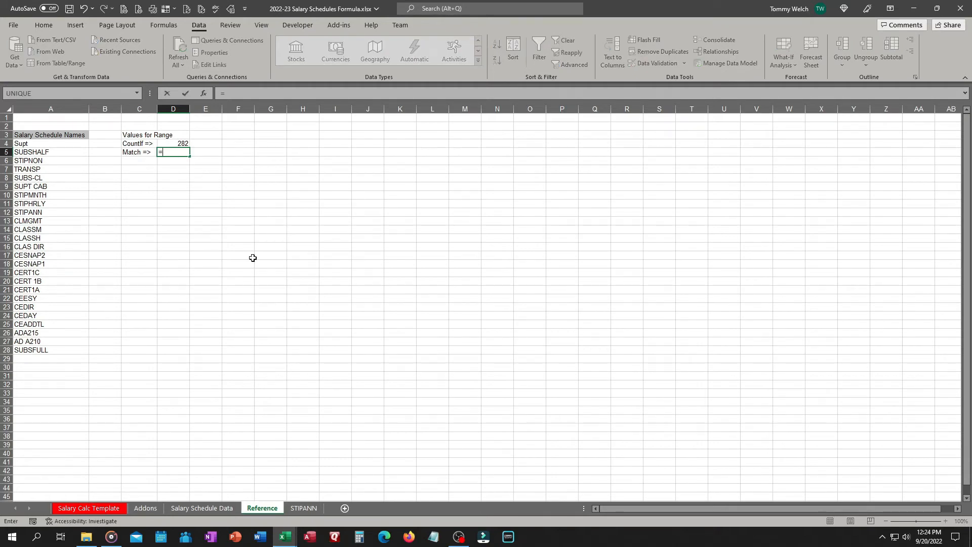
type("ma")
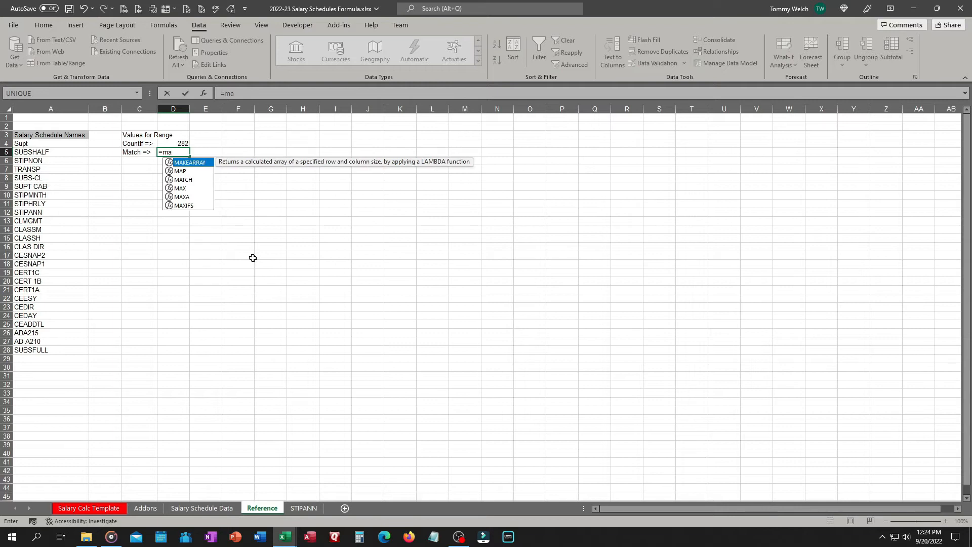
key("Down")
key("Down")
key("Tab")
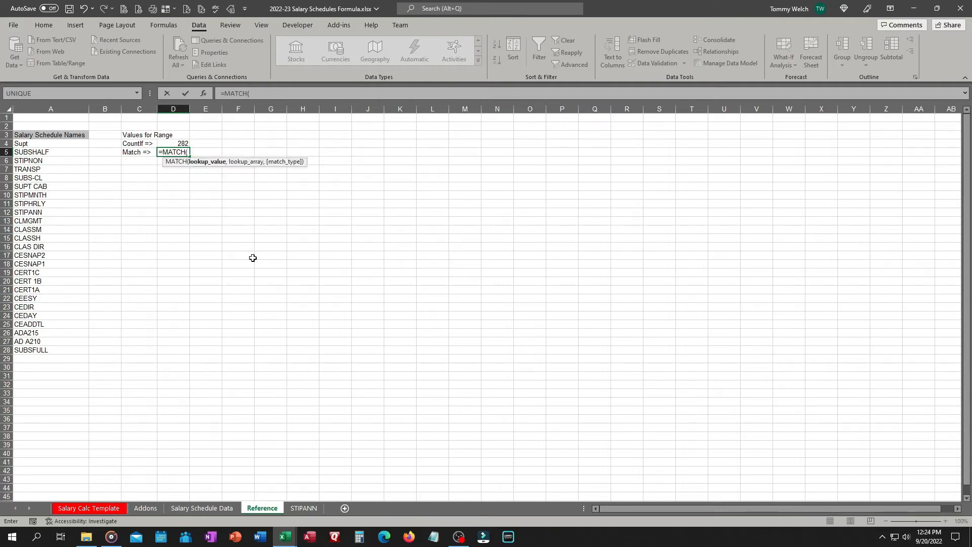
type("rs")
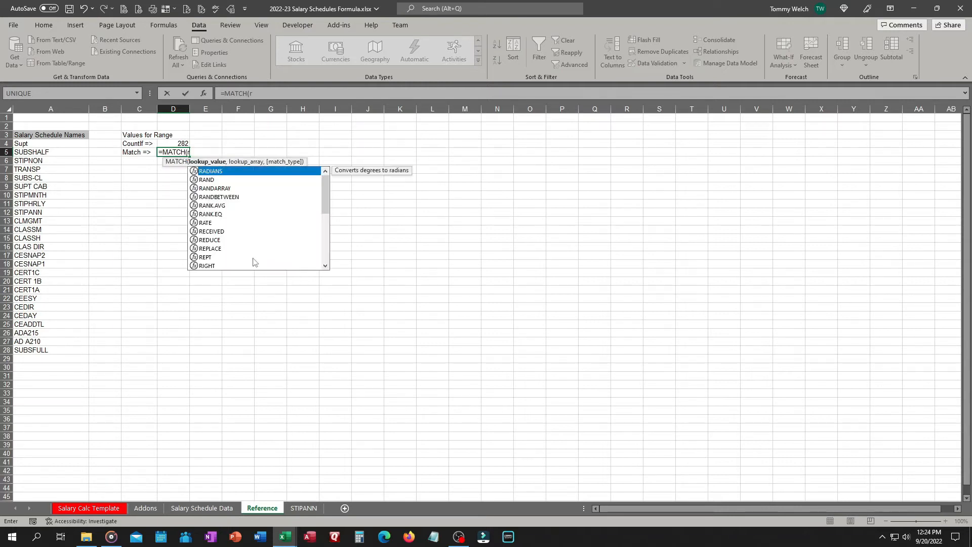
key("Down")
key("Down")
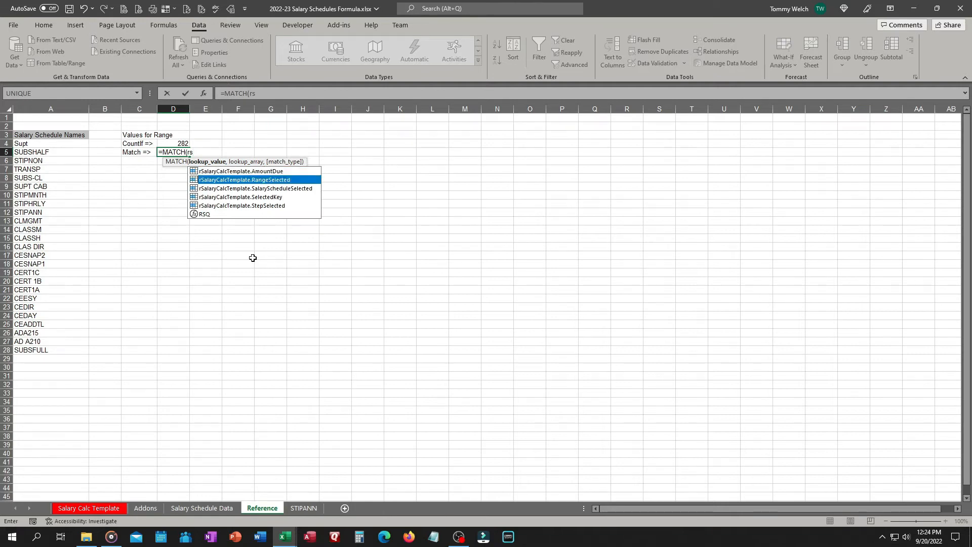
key("Tab")
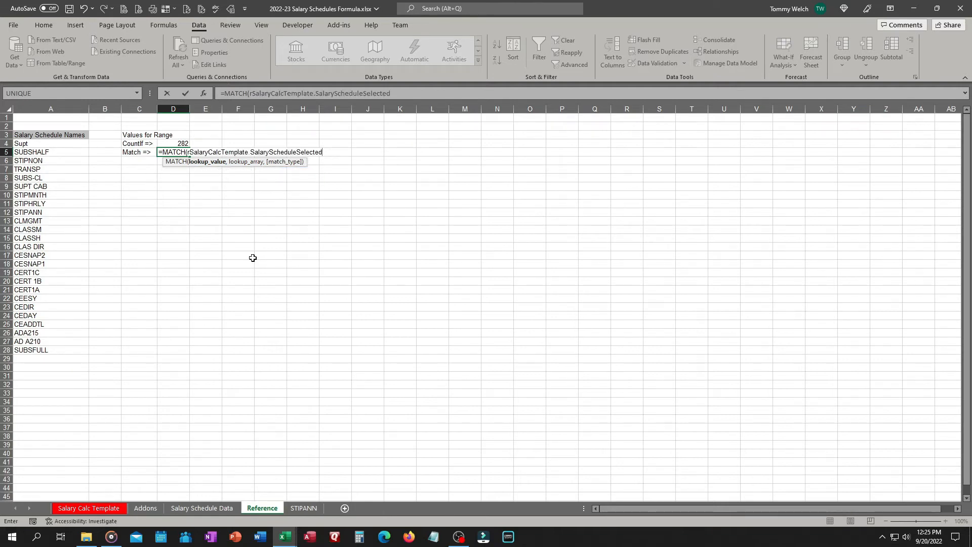
- Set the MATCH lookup array to the Sal Sched column of tbl_SalaryScheduleData
type(",tbl")
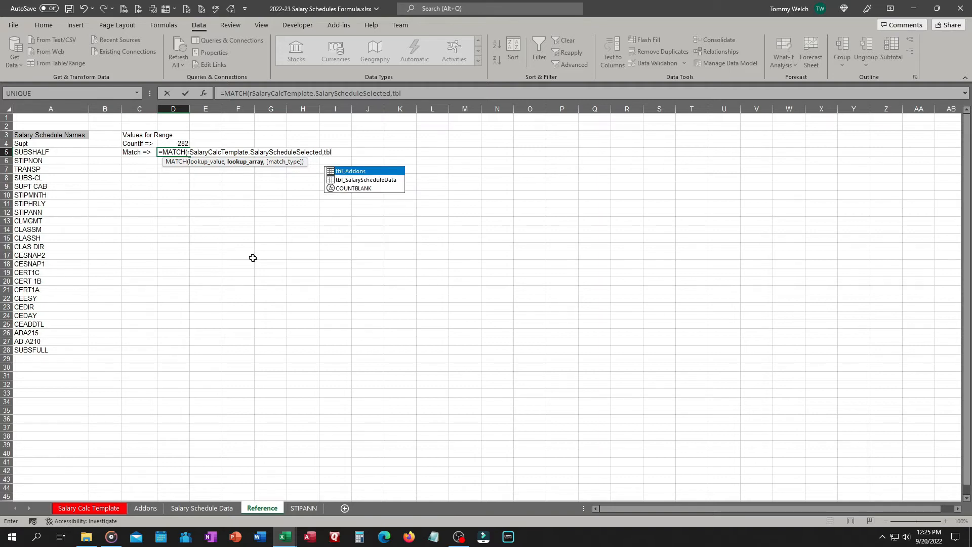
key("Down")
key("Tab")
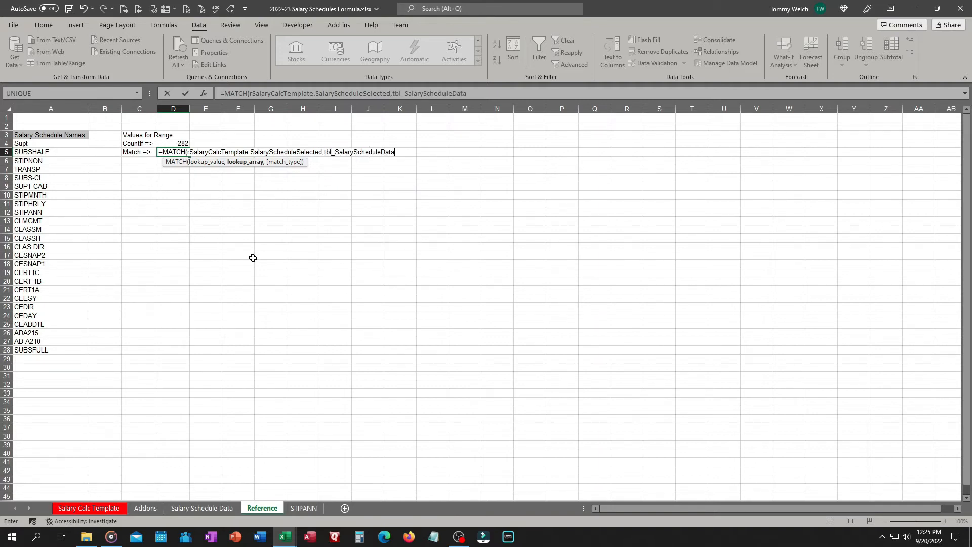
type("[")
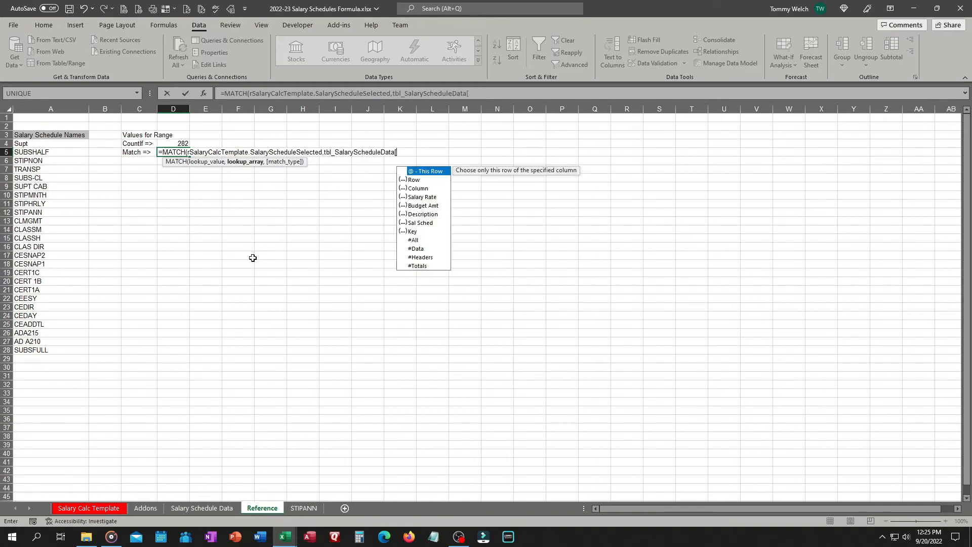
key("Down")
key("Down")
key("Down")
key("Down")
key("Down")
key("Down")
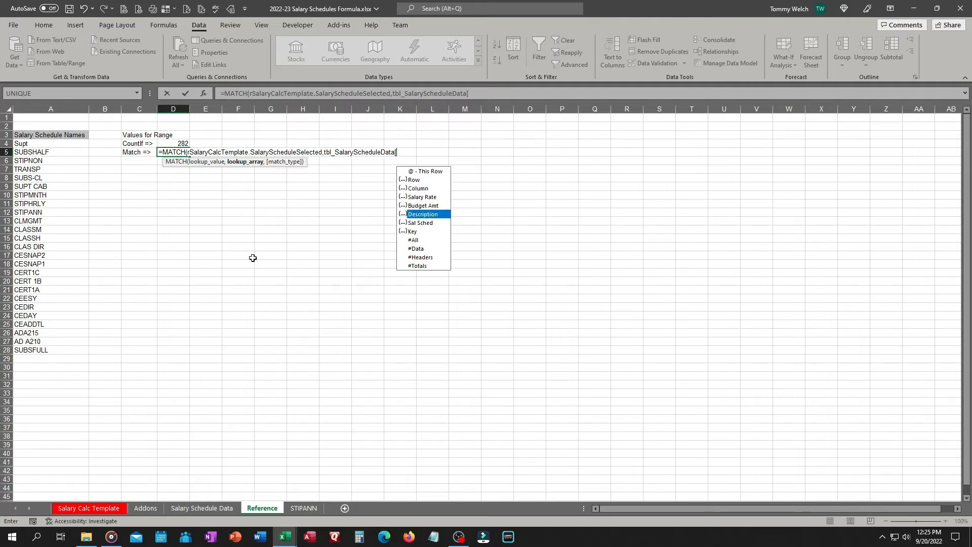
key("Tab")
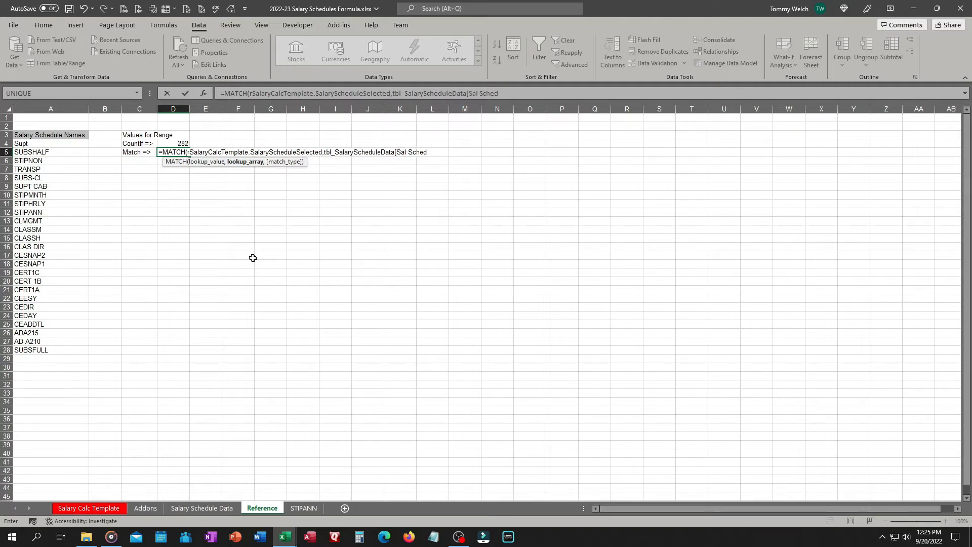
- Set the MATCH type to 0 for an exact match and enter the formula
type(",")
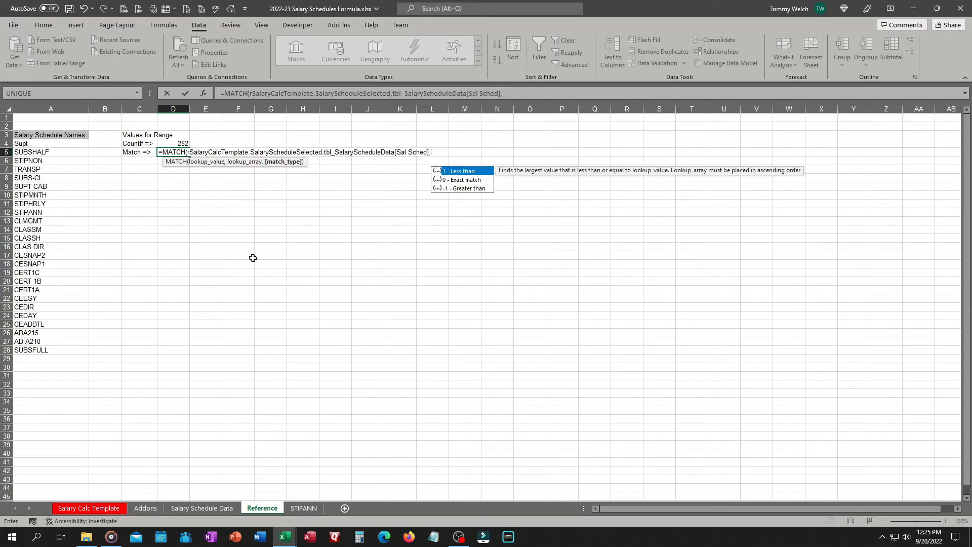
key("Down")
key("Tab")
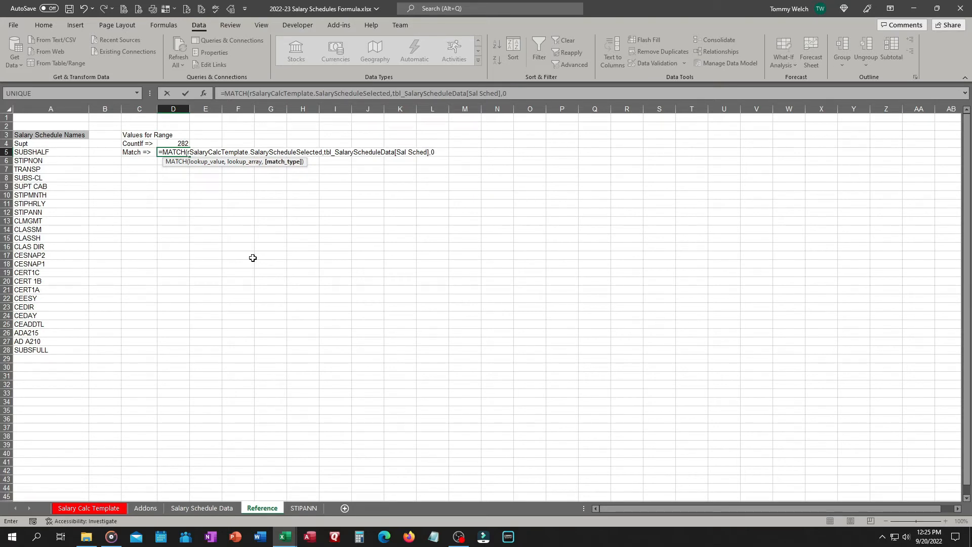
key("Return")
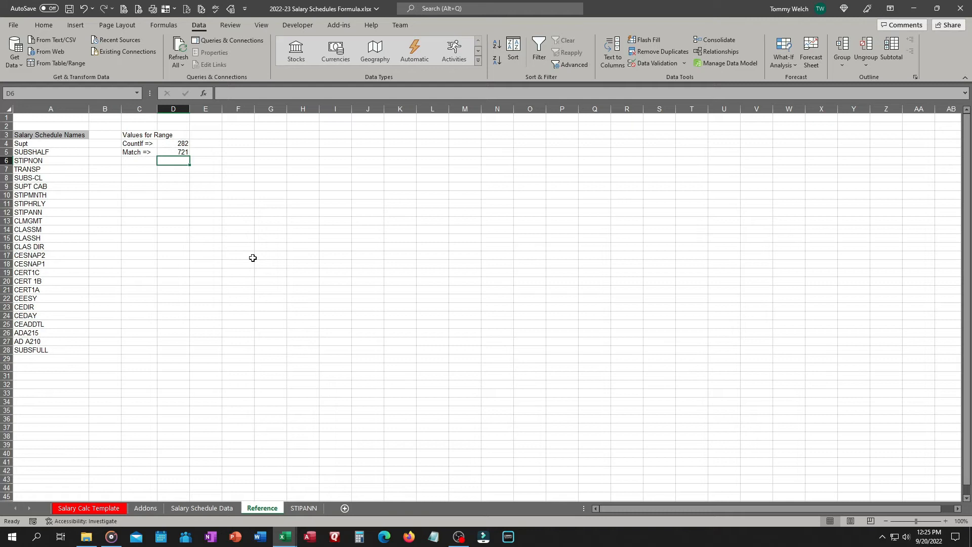
- On the Salary Schedule Data sheet, enter in A3: Table must be sorted by the "Sal Sched" column in order for formulas to work appropriately
left_click(202, 508)
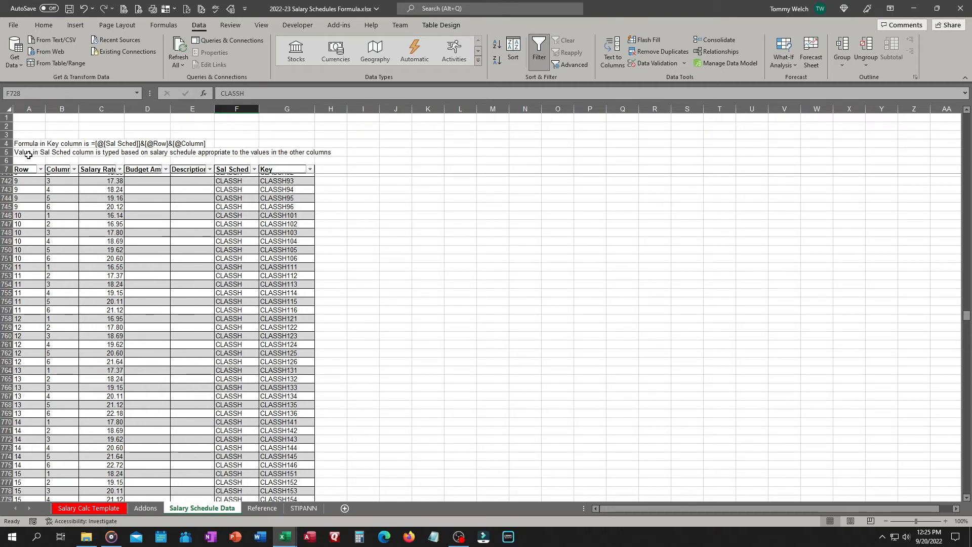
left_click(27, 137)
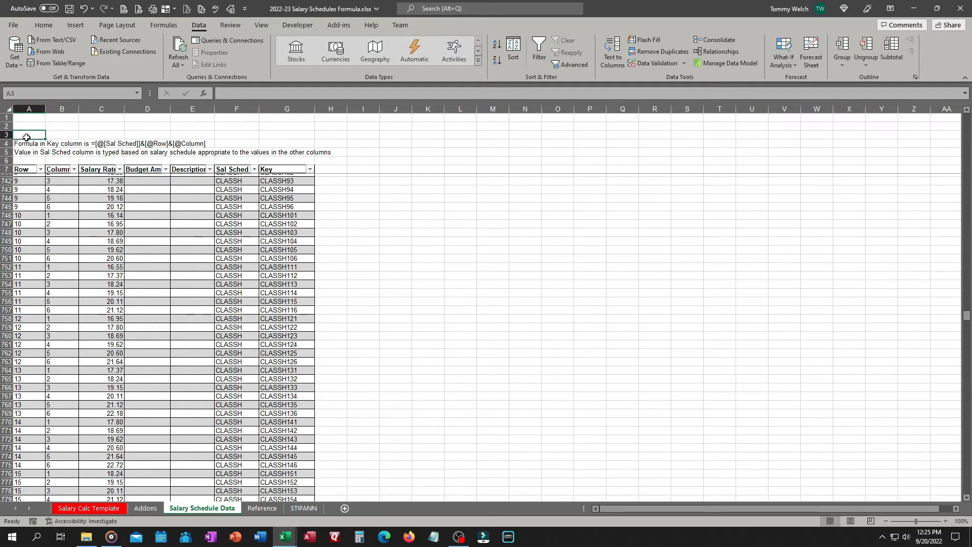
type("Table must be ")
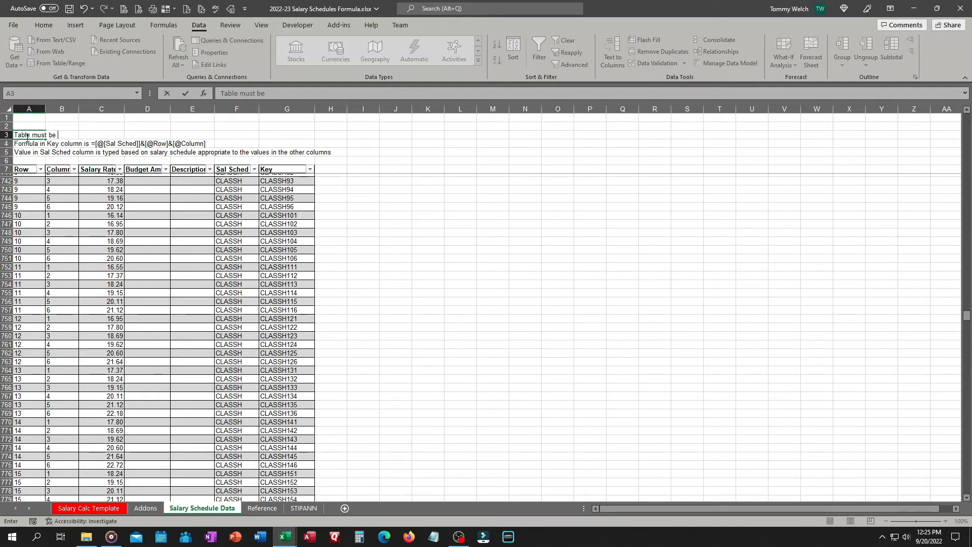
type("sorted by the S")
type("al")
key("BackSpace")
key("BackSpace")
type("\"Sal Sched\" column")
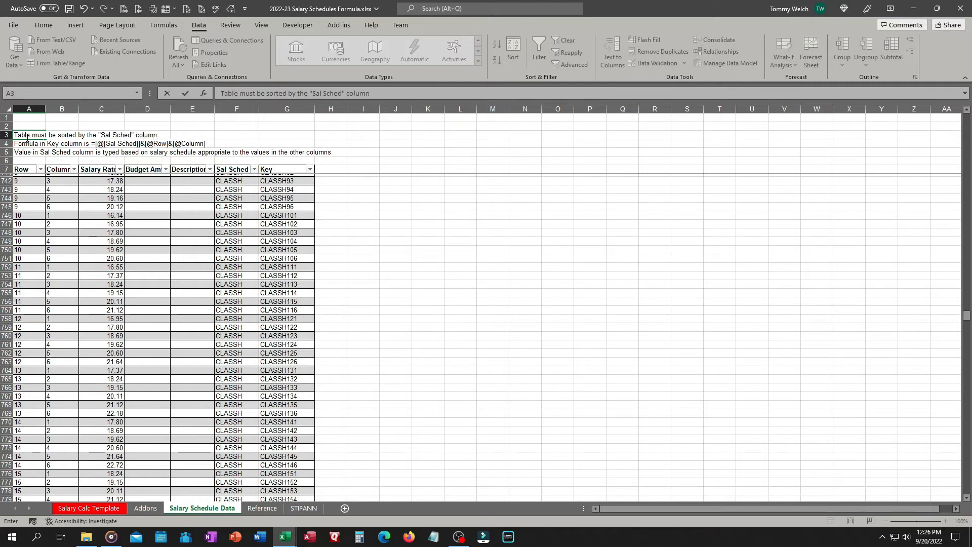
type(" in order for formulas to")
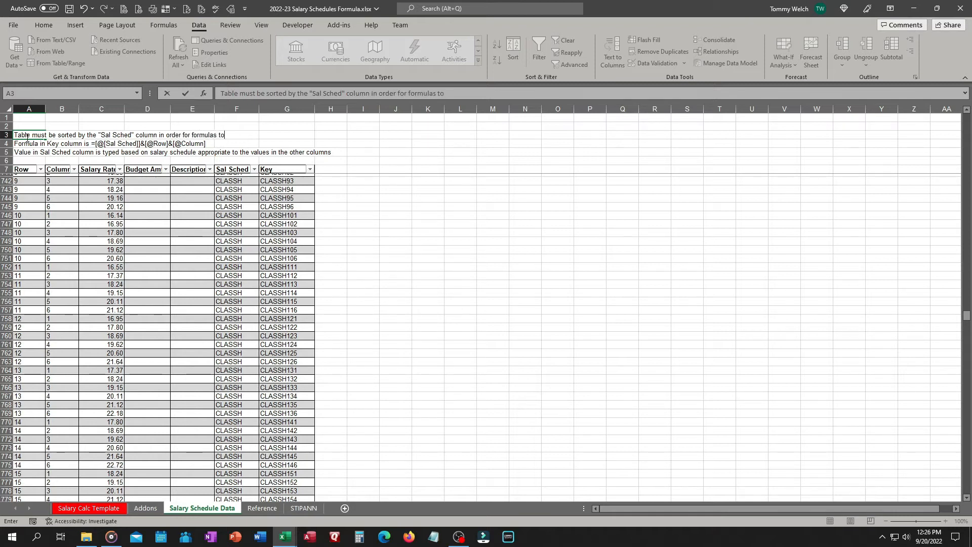
type(" work appropriately.")
key("Return")
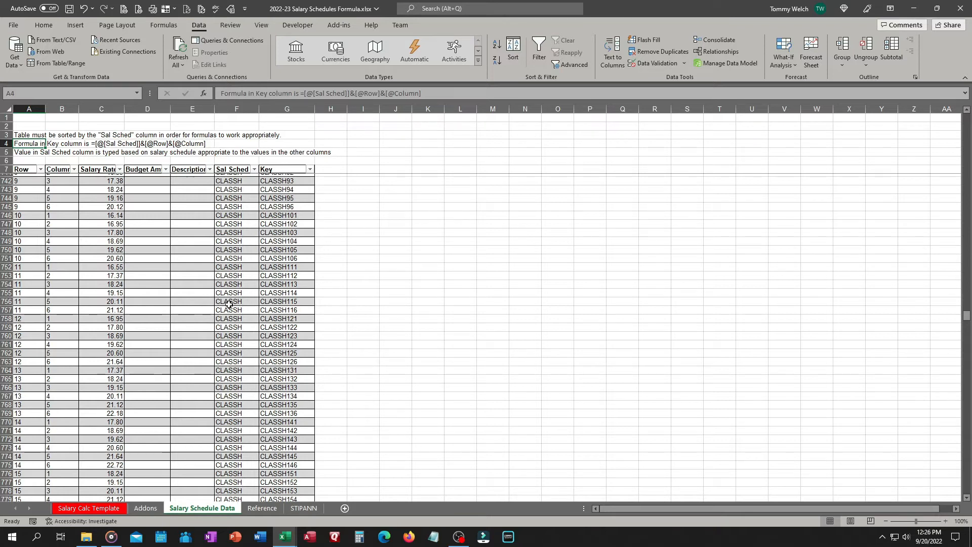
- Review the COUNTIF formula in D4 of the Reference sheet against the Sal Sched column of the salary schedule table
scroll(233, 298, "down", 3)
scroll(232, 298, "up", 3)
scroll(86, 242, "up", 3)
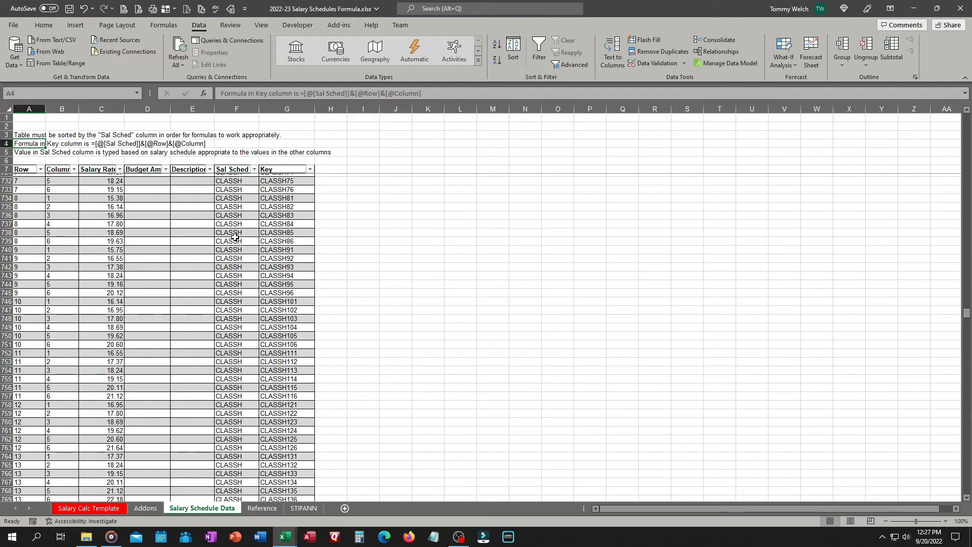
left_click(267, 508)
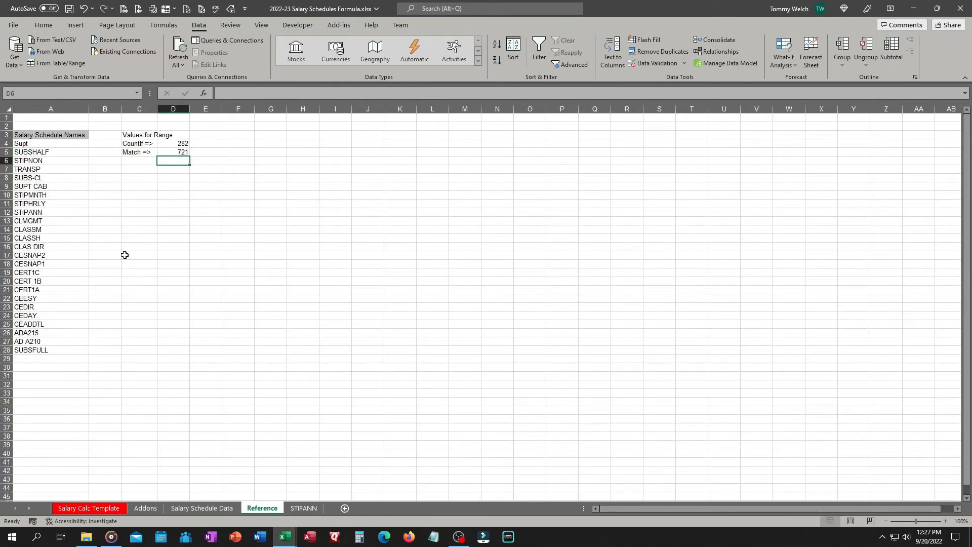
left_click(176, 143)
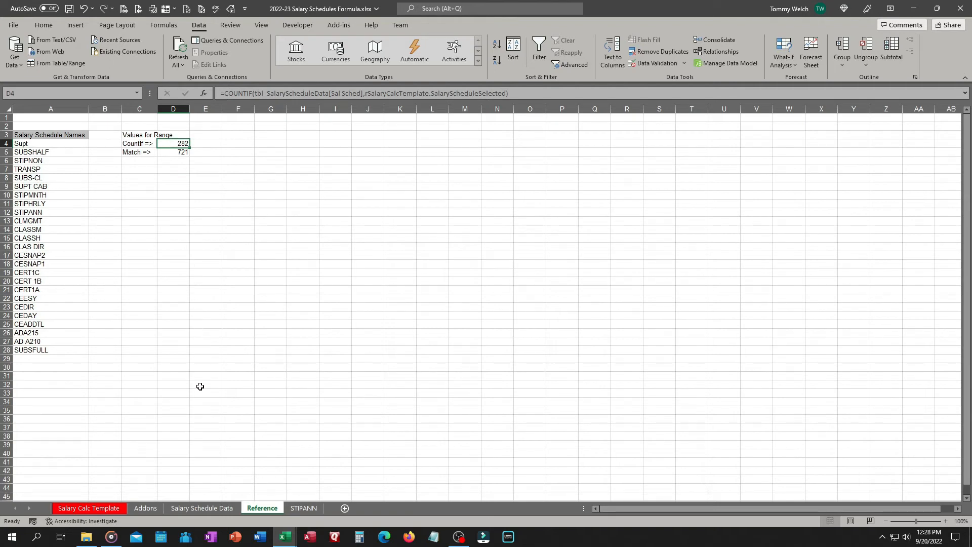
left_click(201, 508)
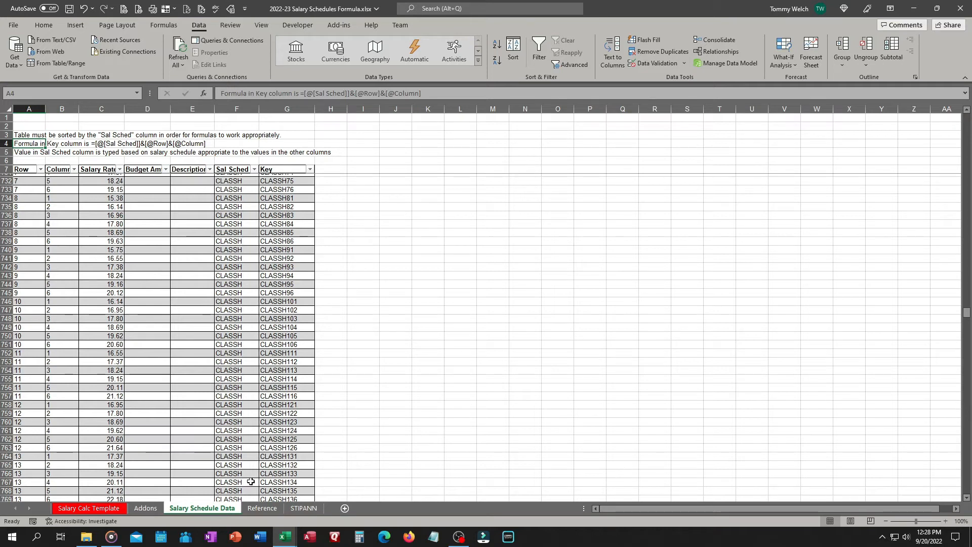
- On the Reference sheet, fill the Values for Range heading in C3:D3 with gray and merge and center it
left_click(259, 509)
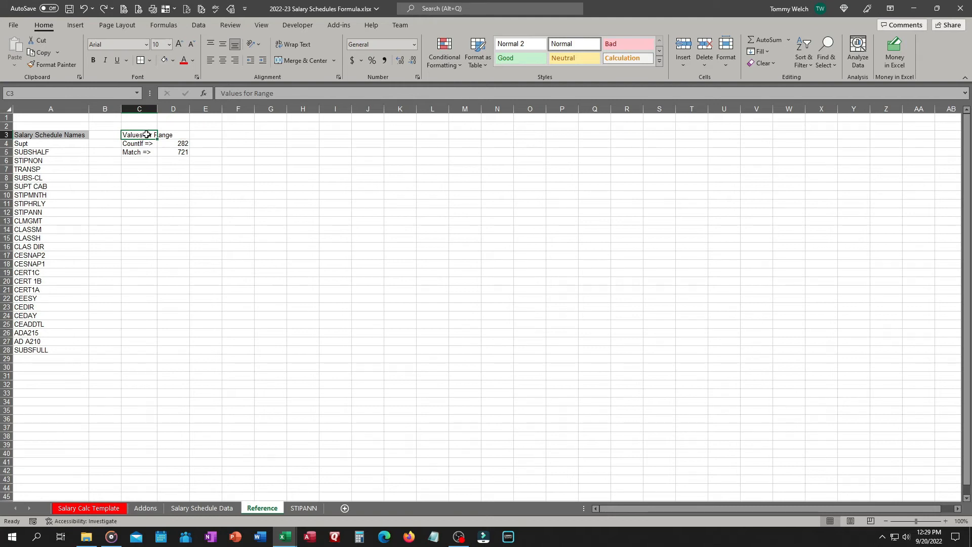
left_click_drag(143, 135, 167, 132)
left_click(163, 65)
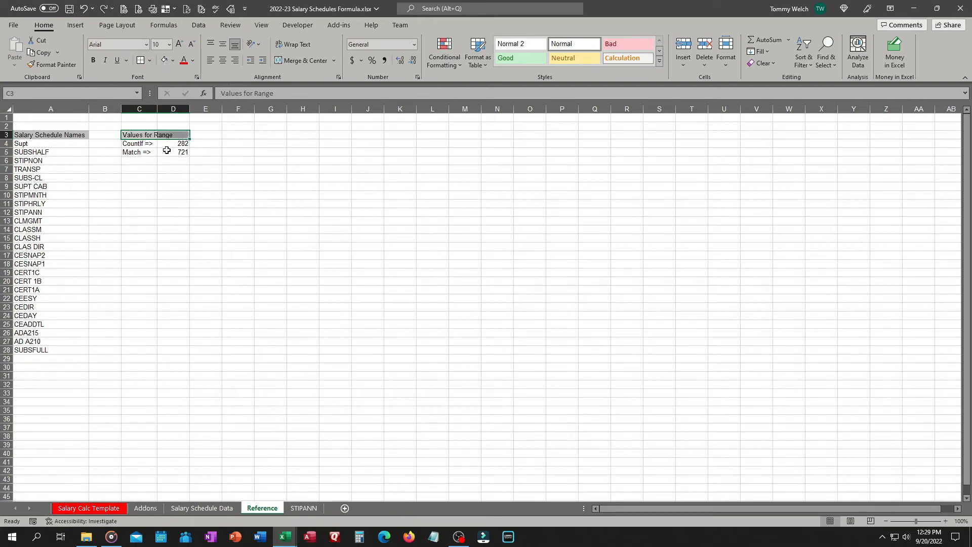
left_click(301, 60)
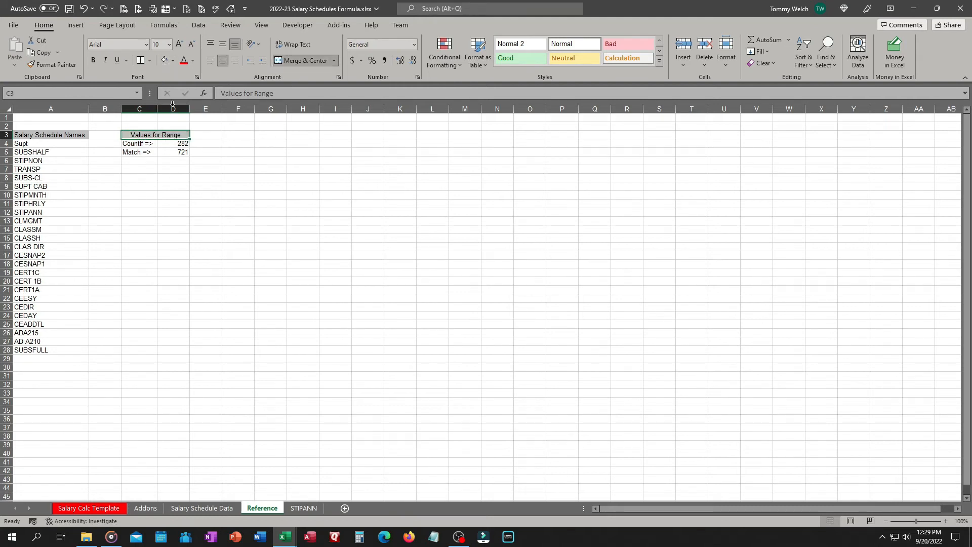
- Fill the CountIf and Match helper cells C4:D5 with yellow
left_click(154, 144)
left_click_drag(153, 145, 177, 153)
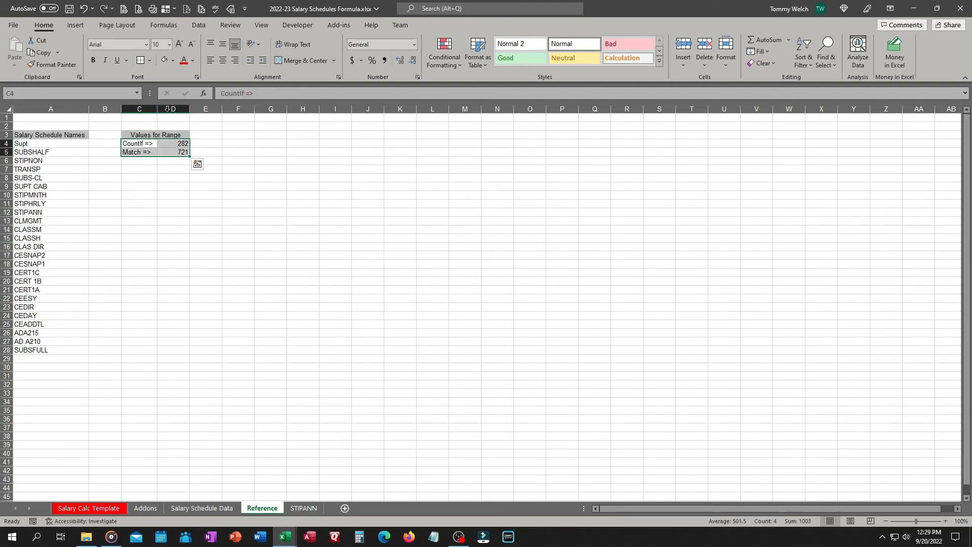
left_click(173, 62)
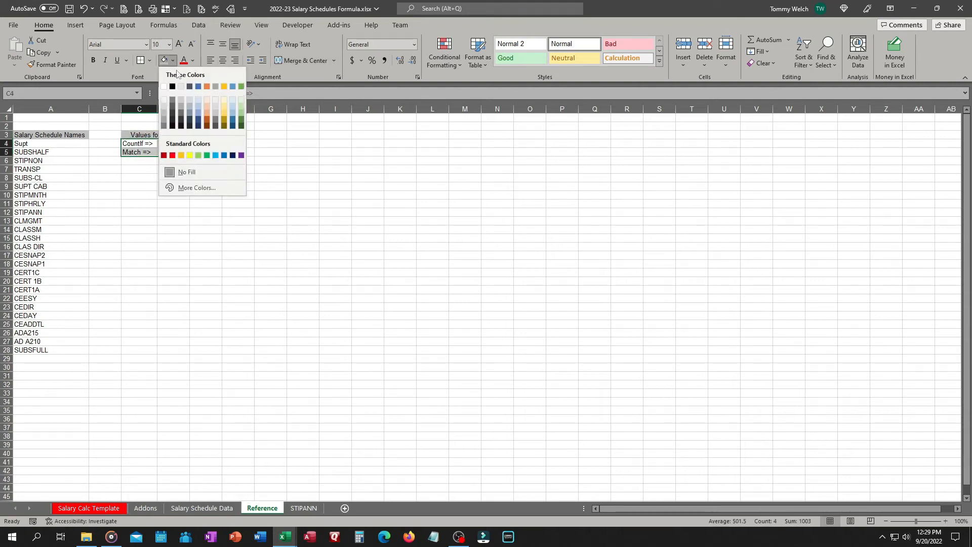
left_click(194, 156)
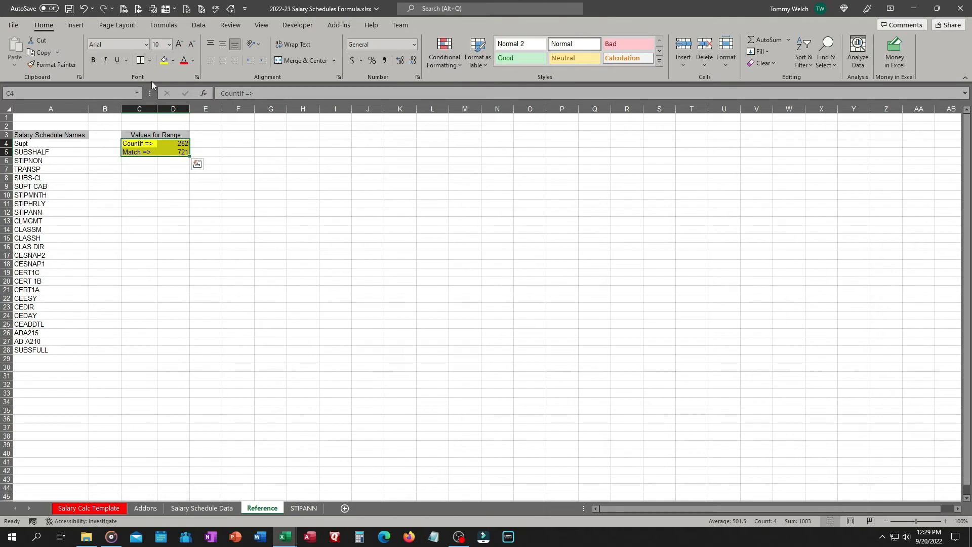
- Enter the heading Ranges in F3
left_click(223, 240)
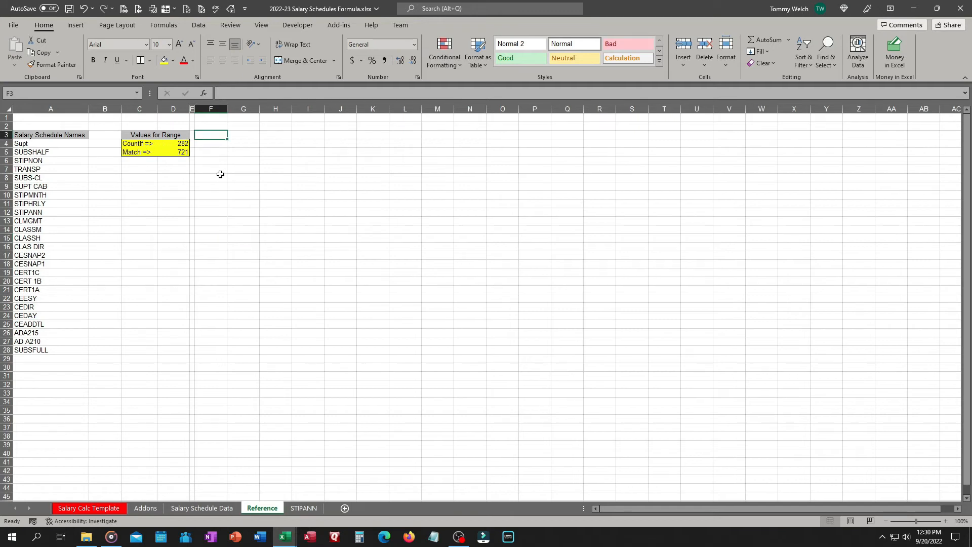
type("Ranges")
key("Return")
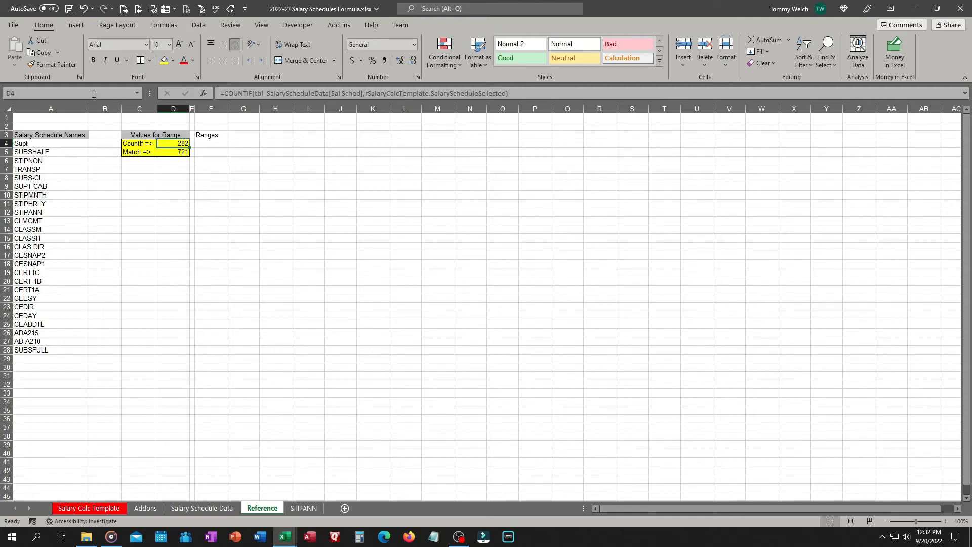
- Name the COUNTIF result cell D4 rReference.SalaryScheduleRangeCount
left_click(94, 94)
type("rRefren")
key("BackSpace")
key("BackSpace")
type("erence.SalaryScheduleRangeCount")
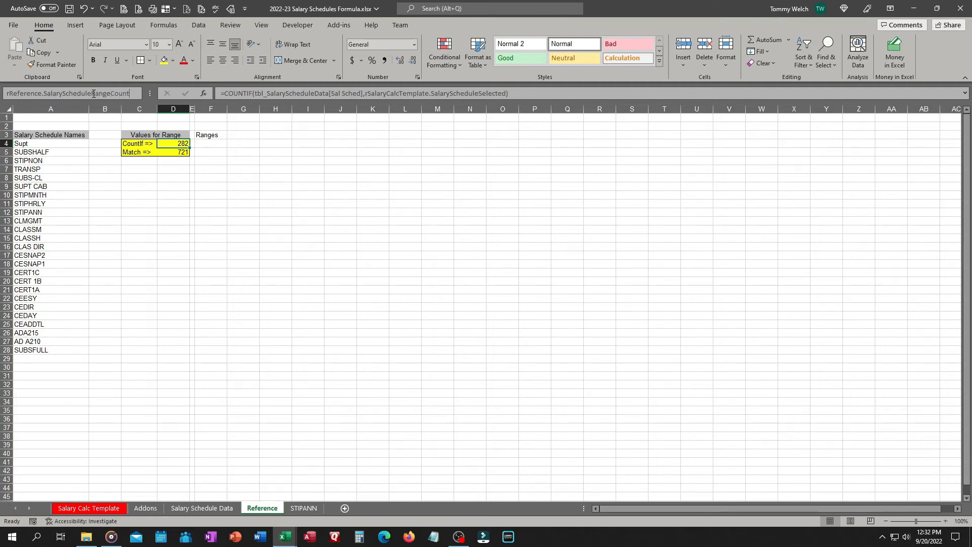
key("Return")
- Name the MATCH result cell D5 rReference.SalaryScheduleRangeStart
key("Down")
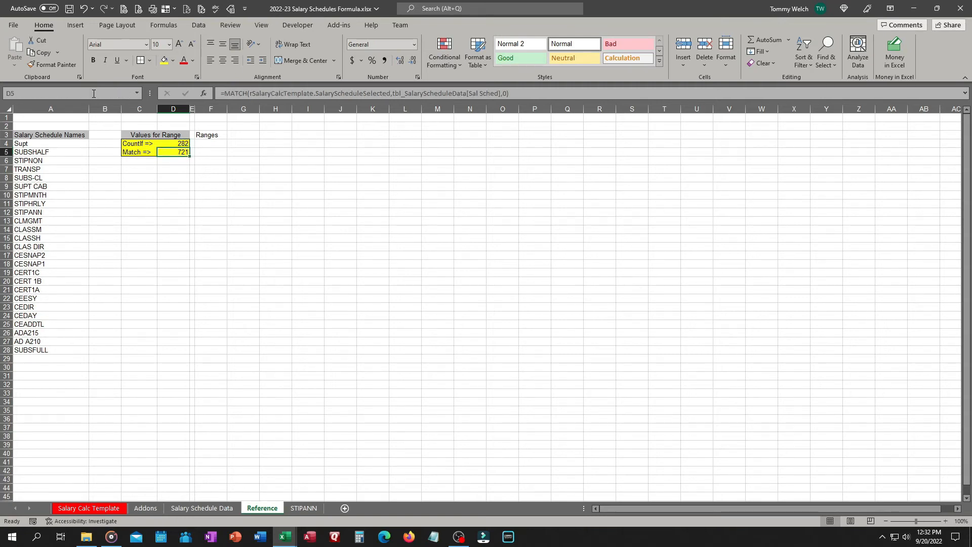
left_click(94, 94)
type("r")
type("Refere")
type("nce.")
type("SalarySch")
type("eduleRang")
type("eSTa")
type("tart")
key("Return")
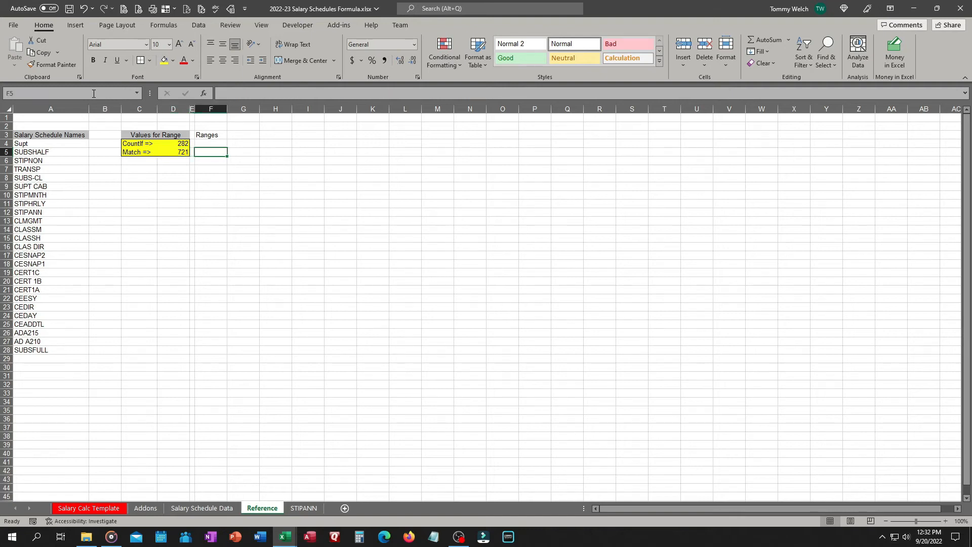
- Start an OFFSET formula in F4 with the Row header of tbl_SalaryScheduleData as its reference
key("Up")
type("=")
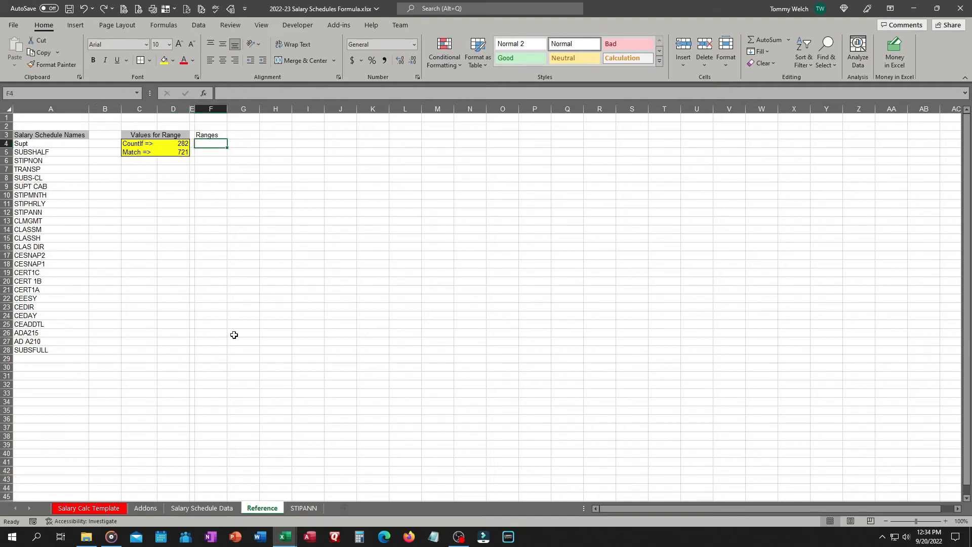
type("OFFSET(")
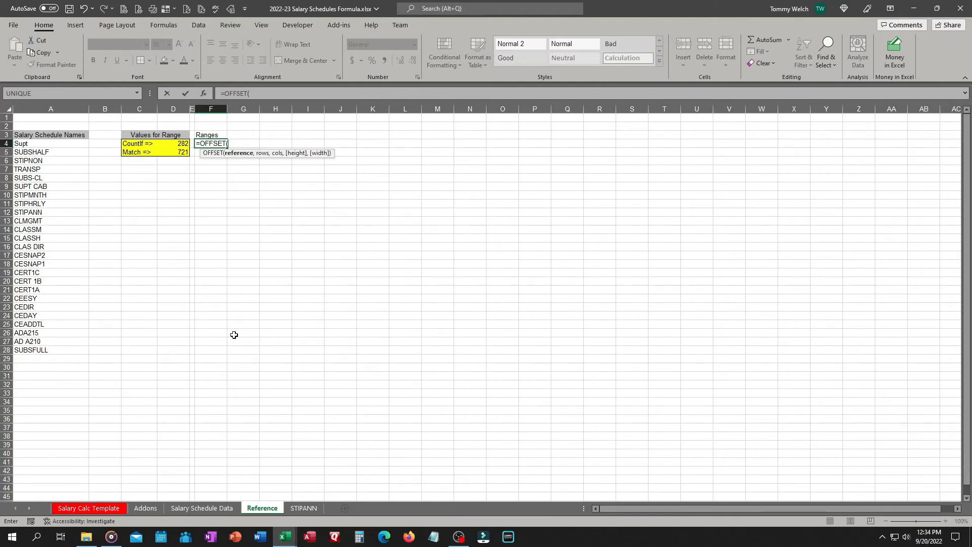
left_click(202, 507)
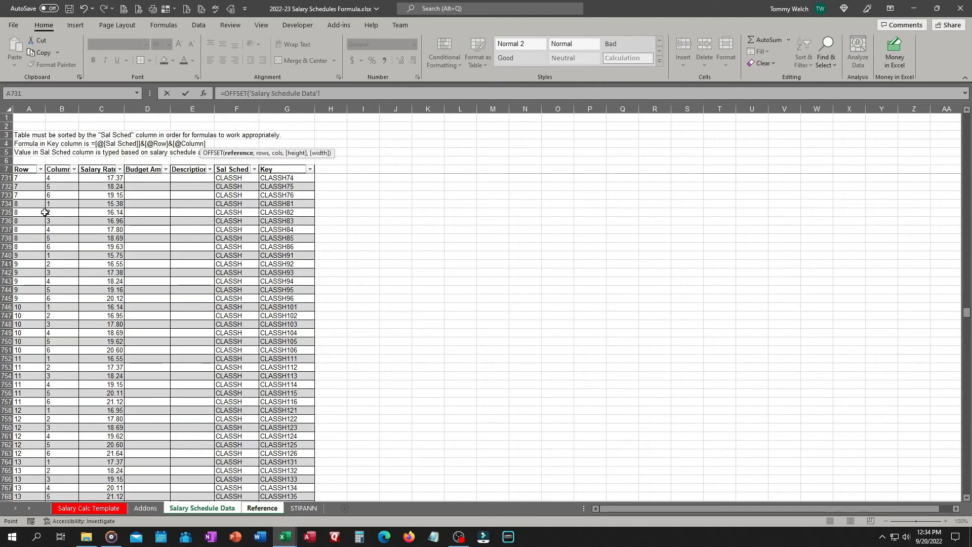
left_click(24, 169)
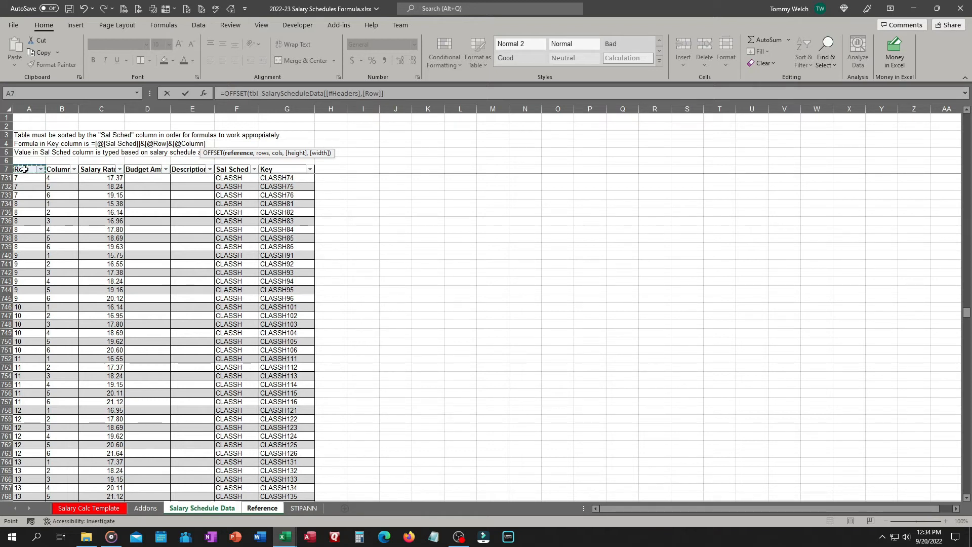
type(",")
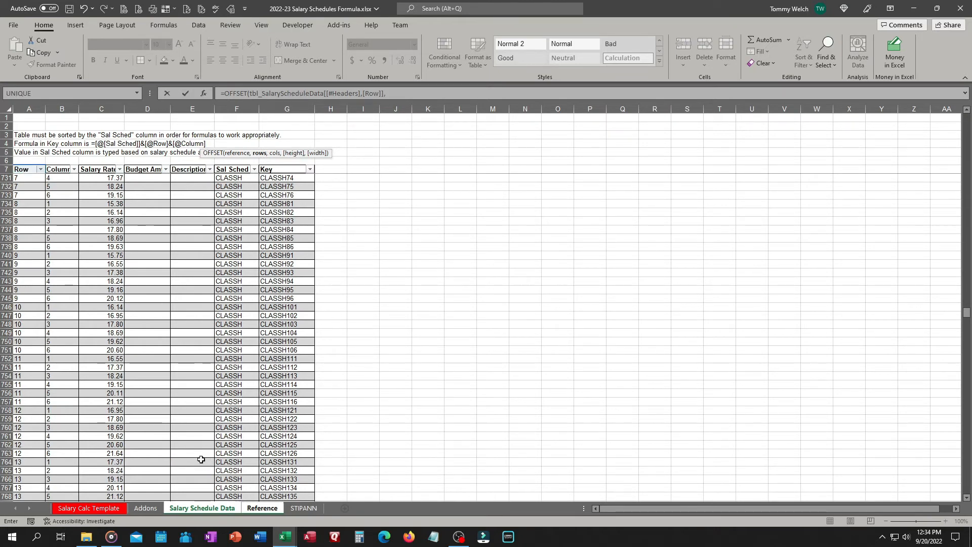
- Set the OFFSET rows argument to rReference.SalaryScheduleRangeStart and the cols argument to 0
type("r")
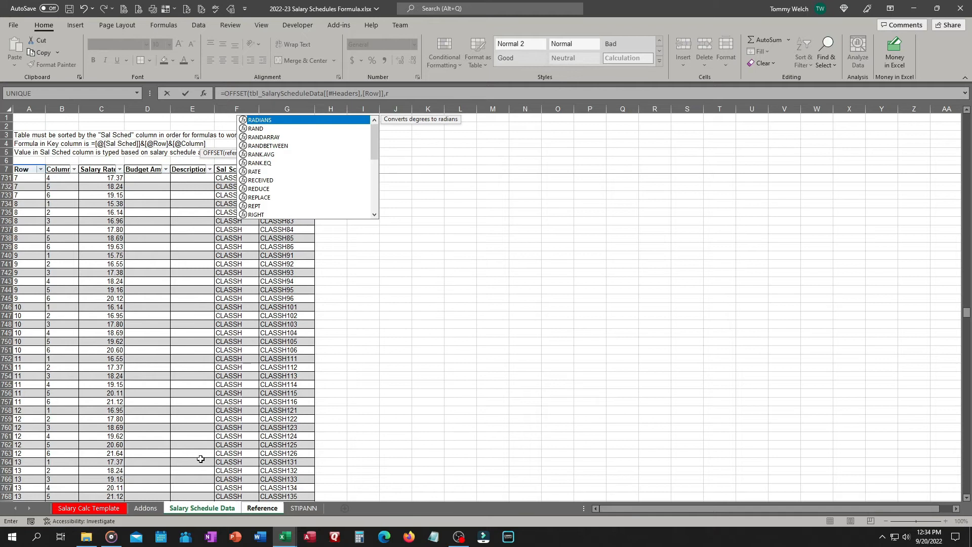
type("r")
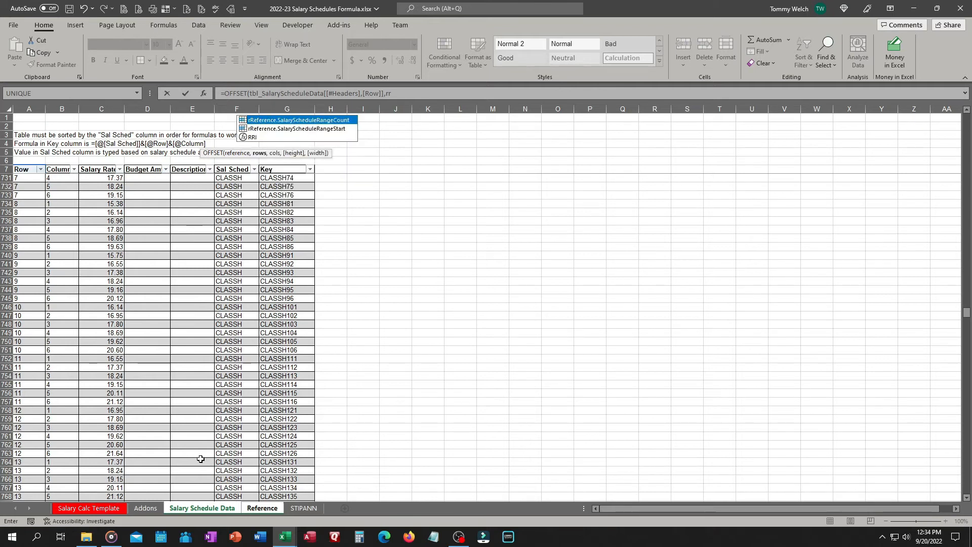
key("Down")
key("Tab")
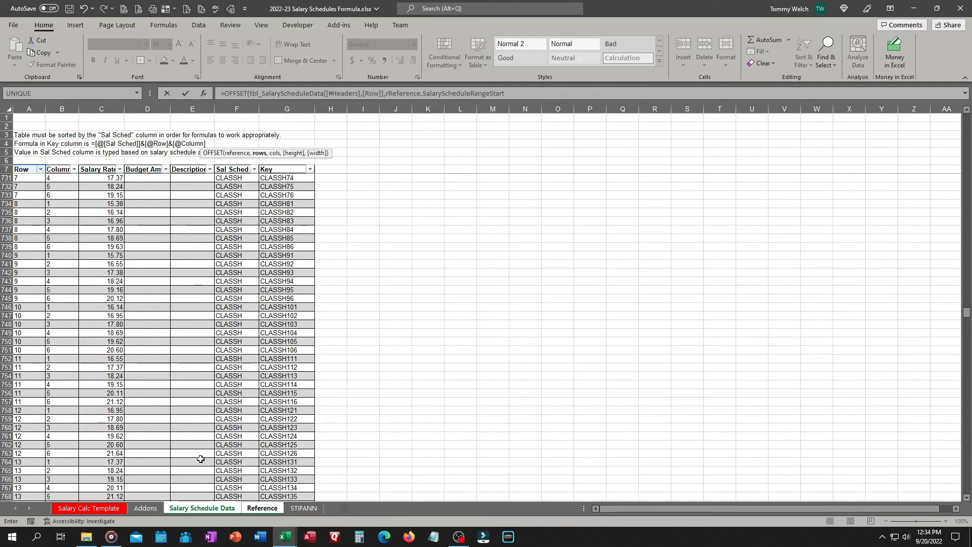
type(",")
type(",")
- Set the OFFSET height to rReference.SalaryScheduleRangeCount and enter the formula
type("rf")
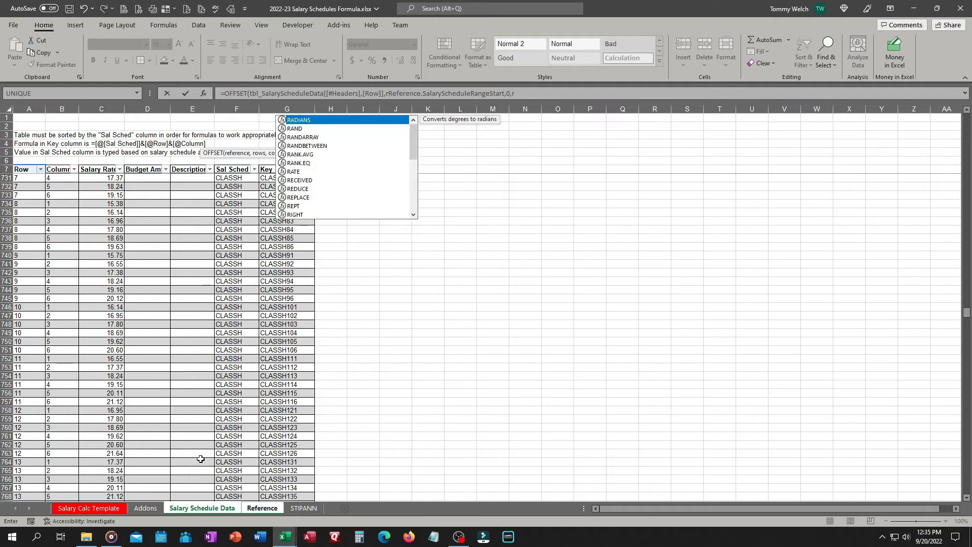
key("BackSpace")
type("r")
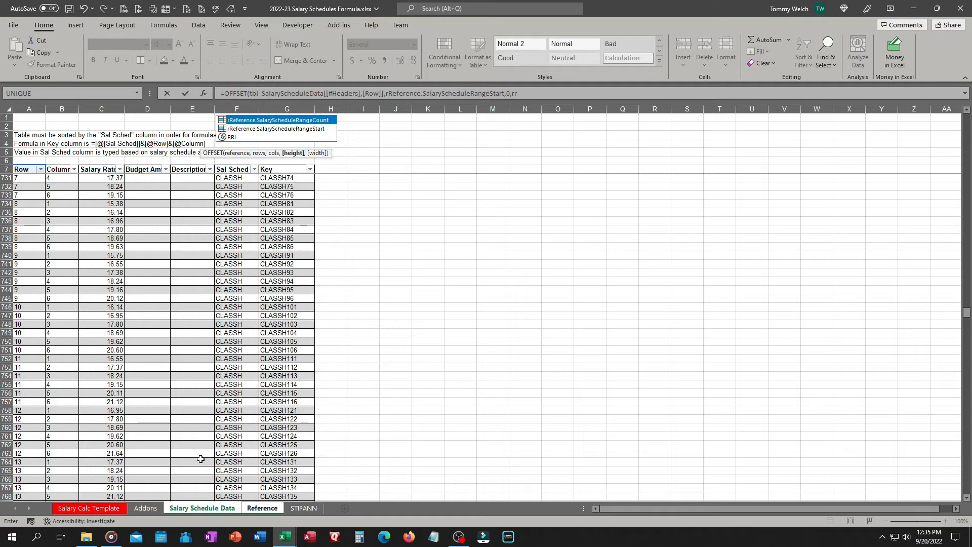
key("Tab")
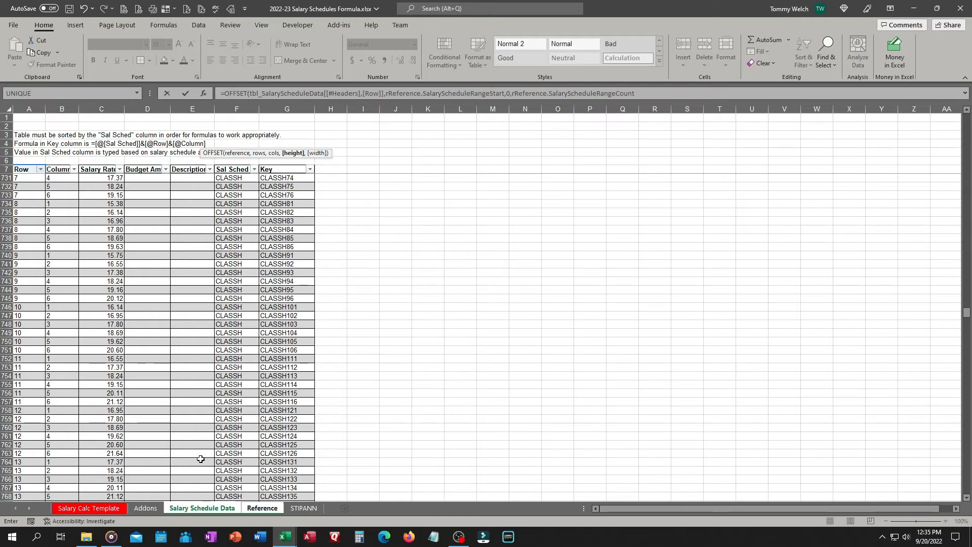
type(")")
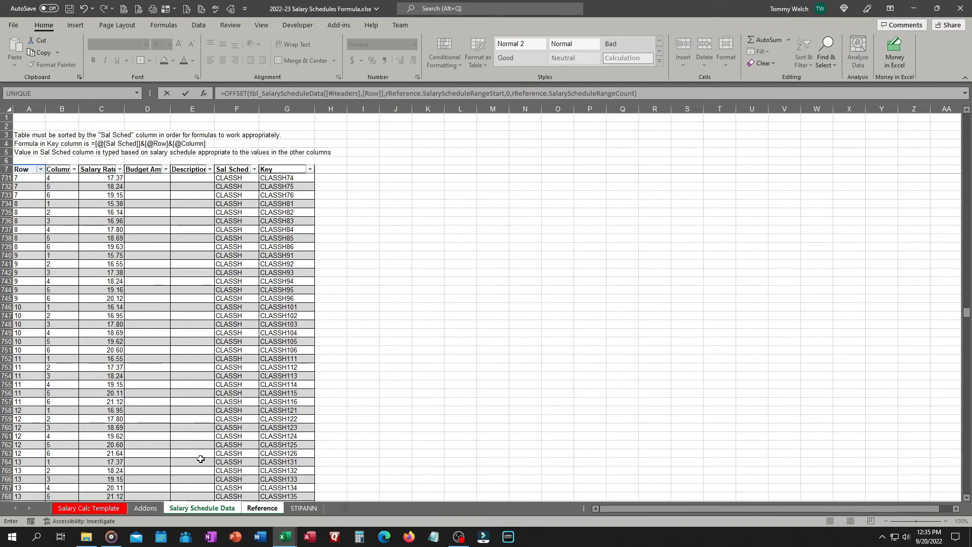
key("Return")
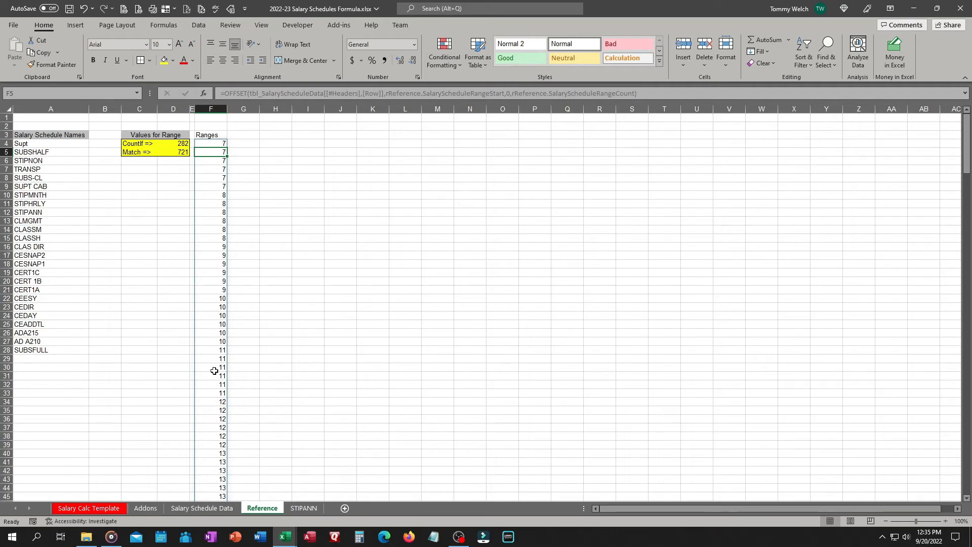
- Compare the first CLASSH rows in the Salary Schedule Data table with the repeated values under Ranges on the Reference sheet
left_click(211, 507)
scroll(162, 306, "up", 3)
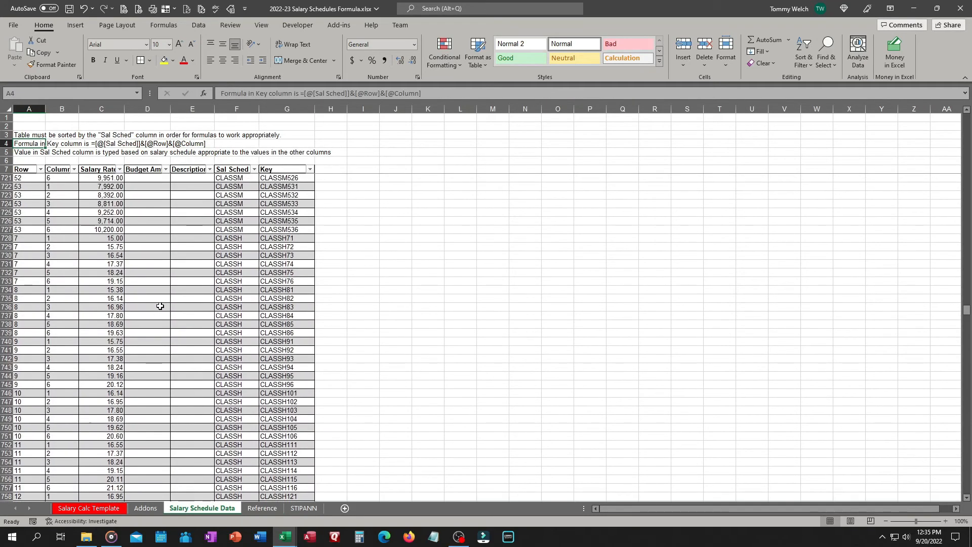
left_click(102, 281)
left_click_drag(29, 239, 29, 281)
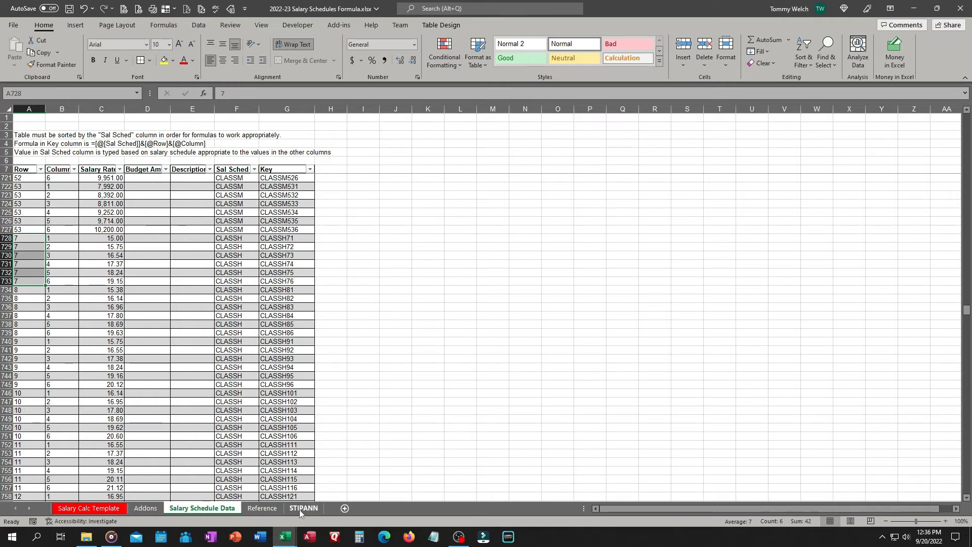
left_click(262, 508)
left_click_drag(217, 143, 218, 186)
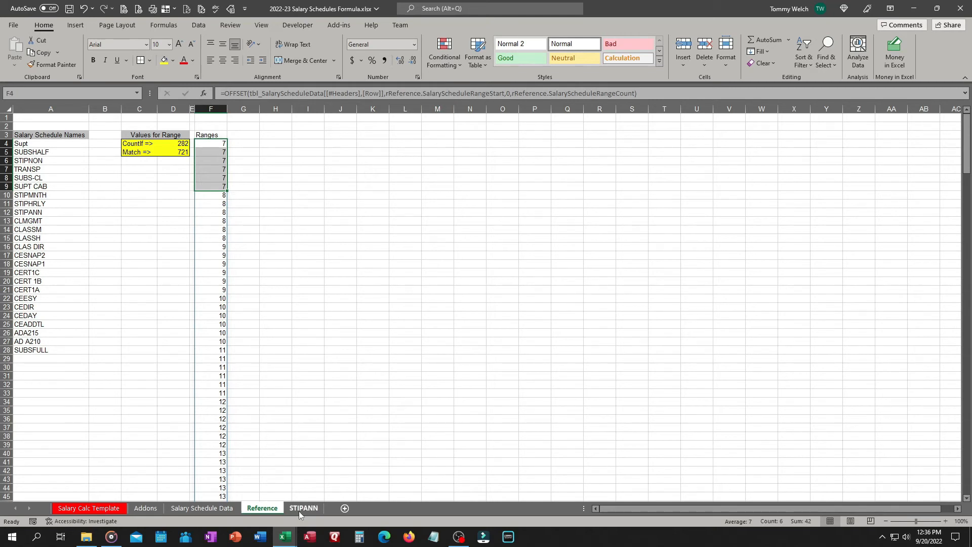
left_click(216, 509)
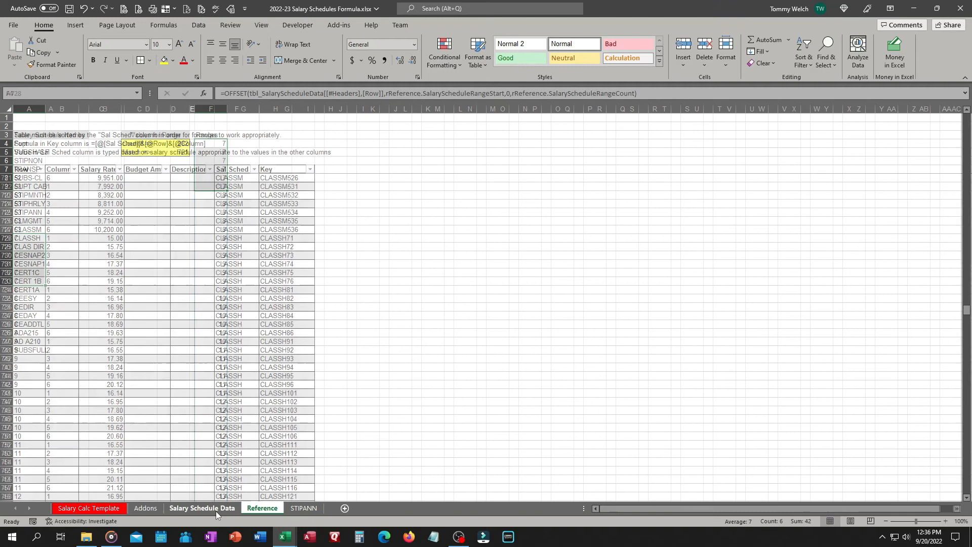
left_click(27, 239)
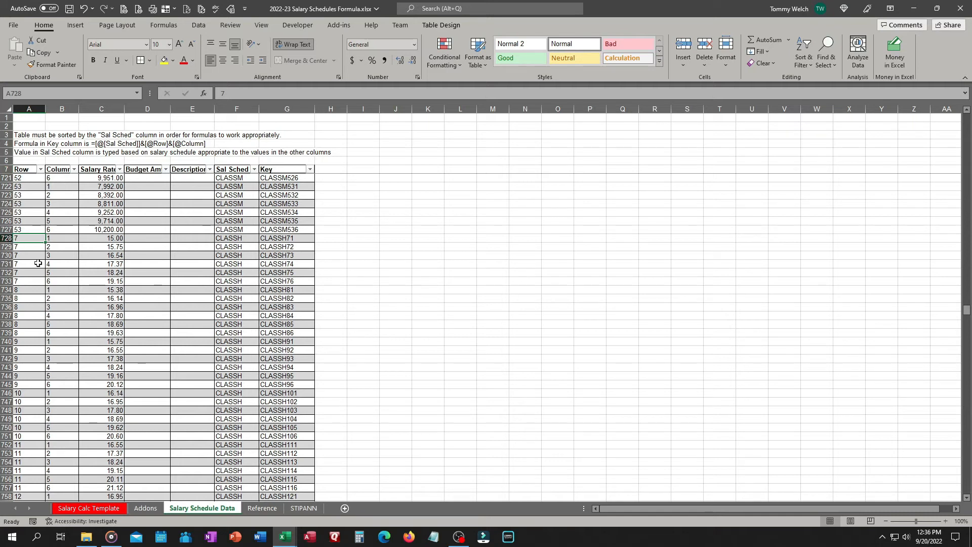
- Wrap the OFFSET formula in Reference cell F4 in UNIQUE so each range is listed only once
left_click(273, 511)
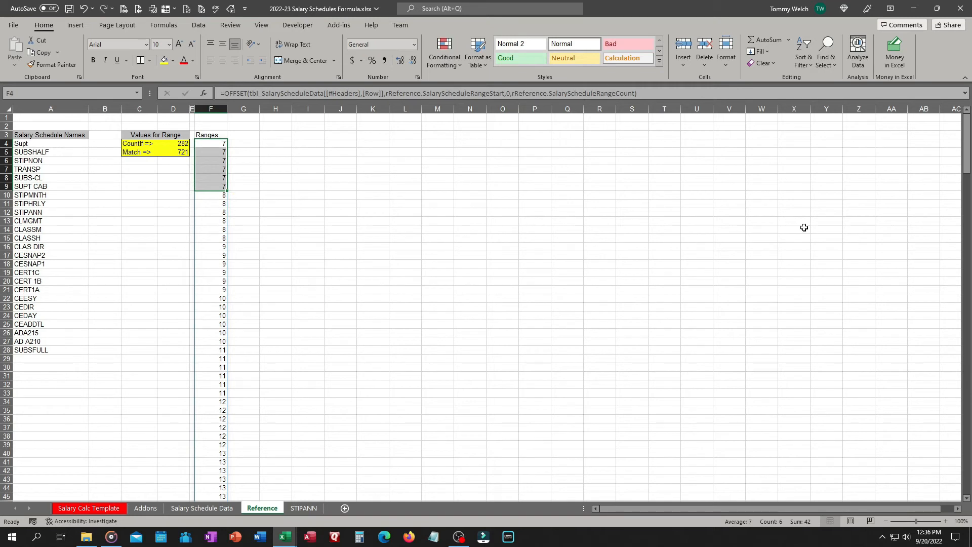
left_click(224, 95)
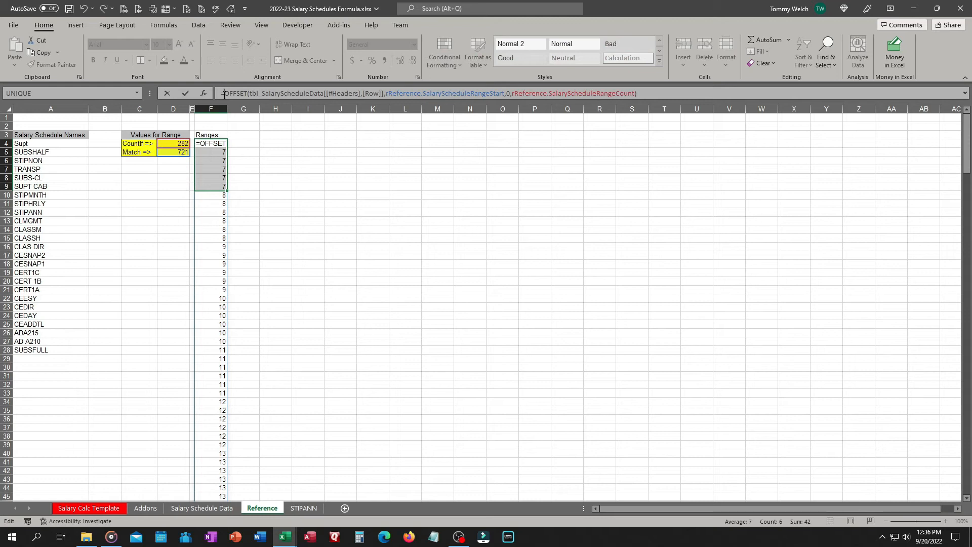
type("u")
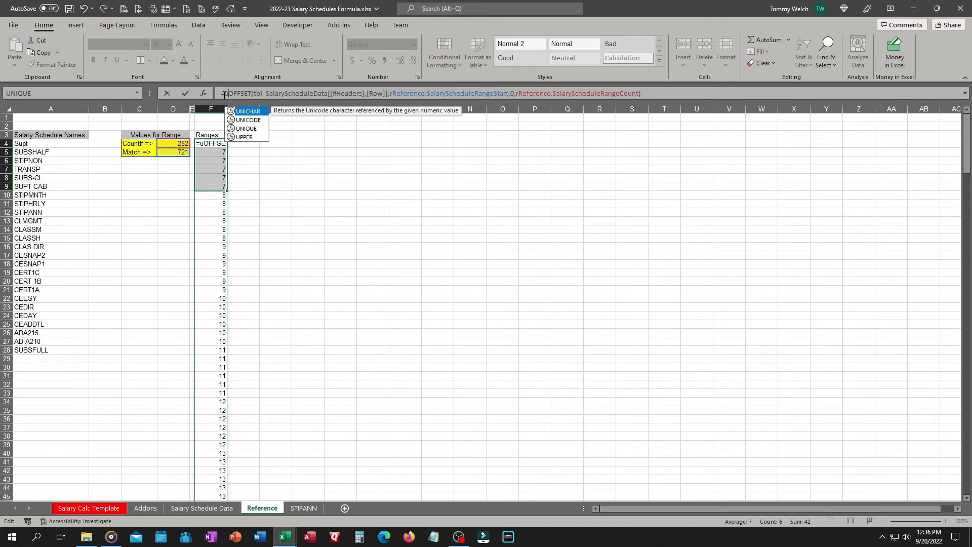
key("Down")
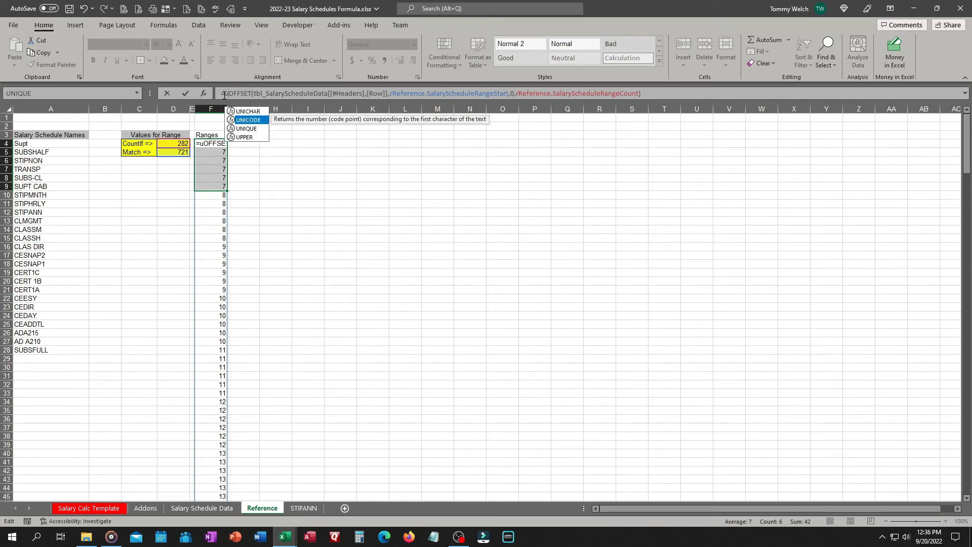
key("Down")
key("Tab")
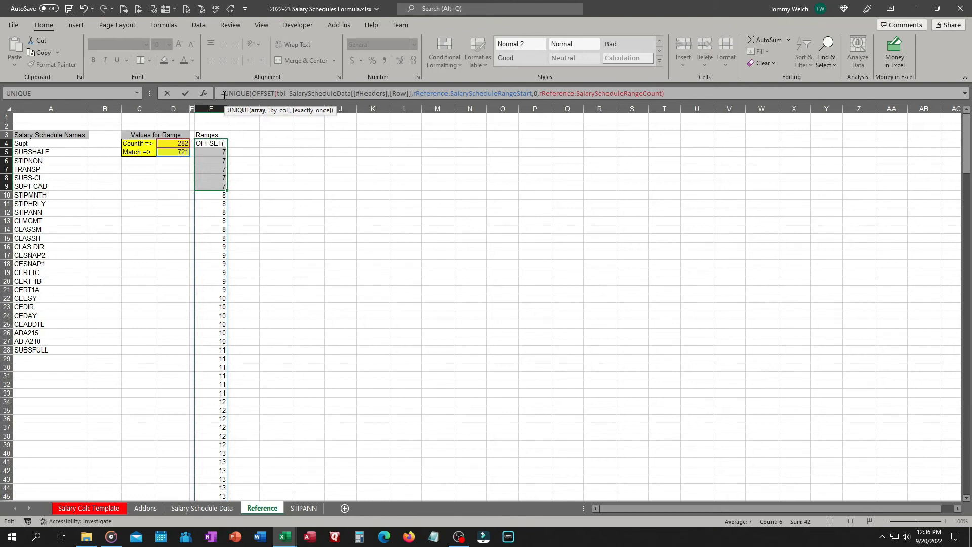
key("End")
type(")")
key("Return")
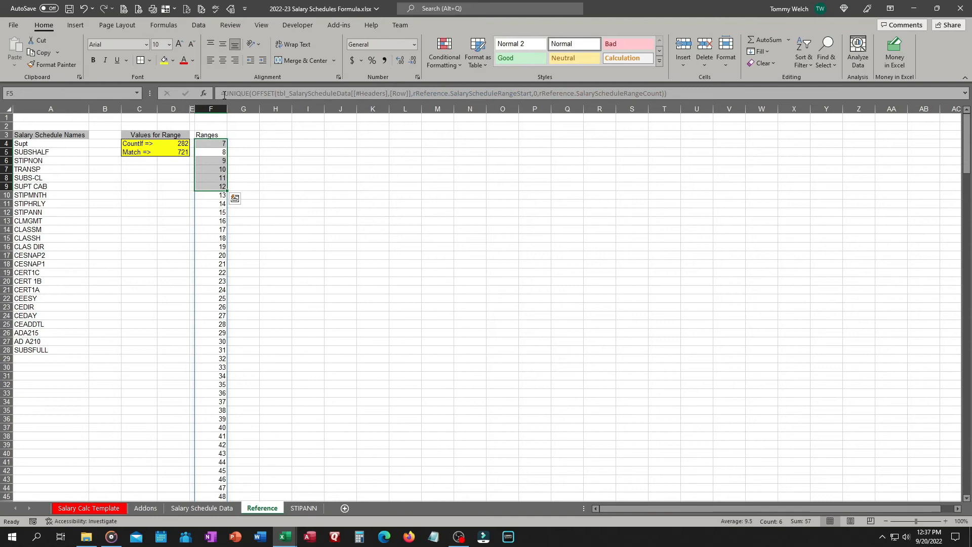
- Check the end of the unique Ranges list against the last CLASSH rows in the Salary Schedule Data table
scroll(282, 275, "down", 3)
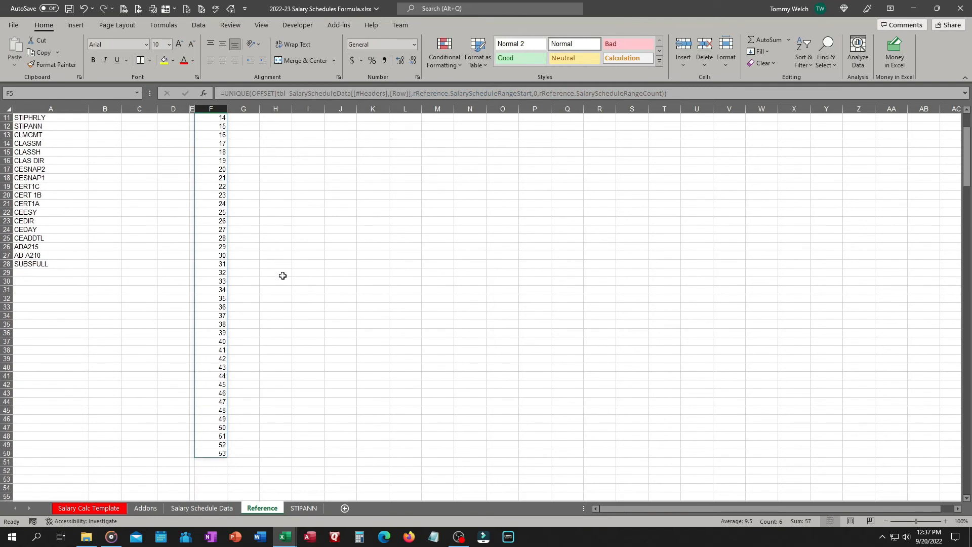
left_click(201, 508)
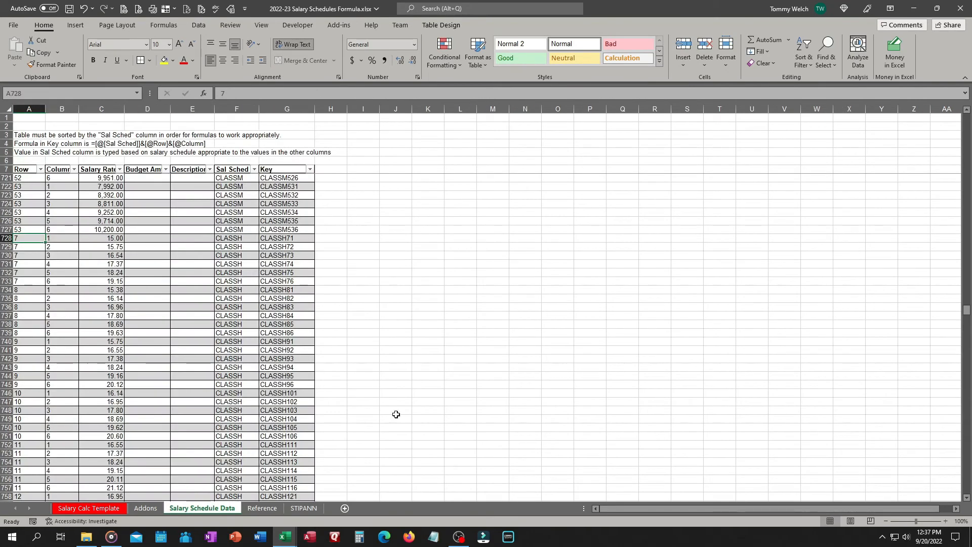
scroll(269, 327, "down", 20)
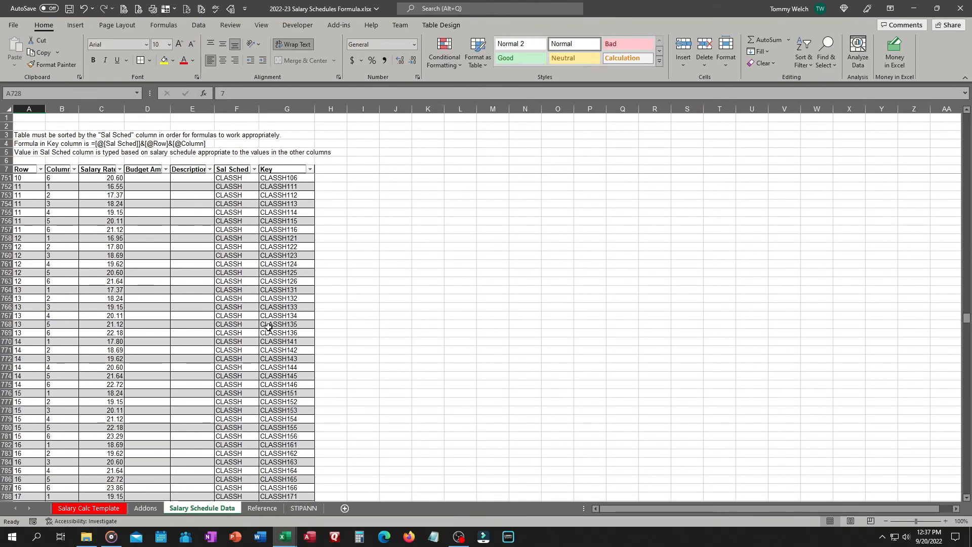
scroll(273, 326, "down", 20)
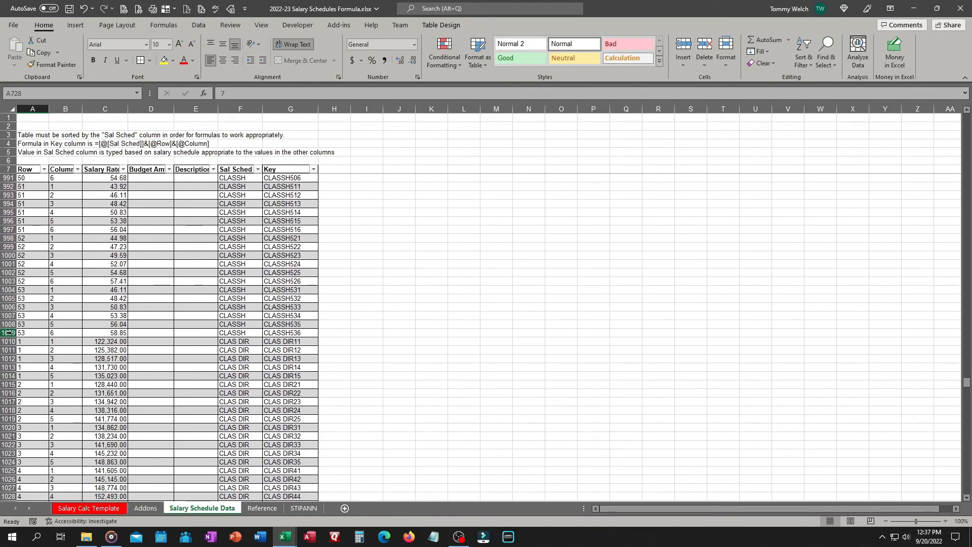
left_click_drag(21, 289, 21, 333)
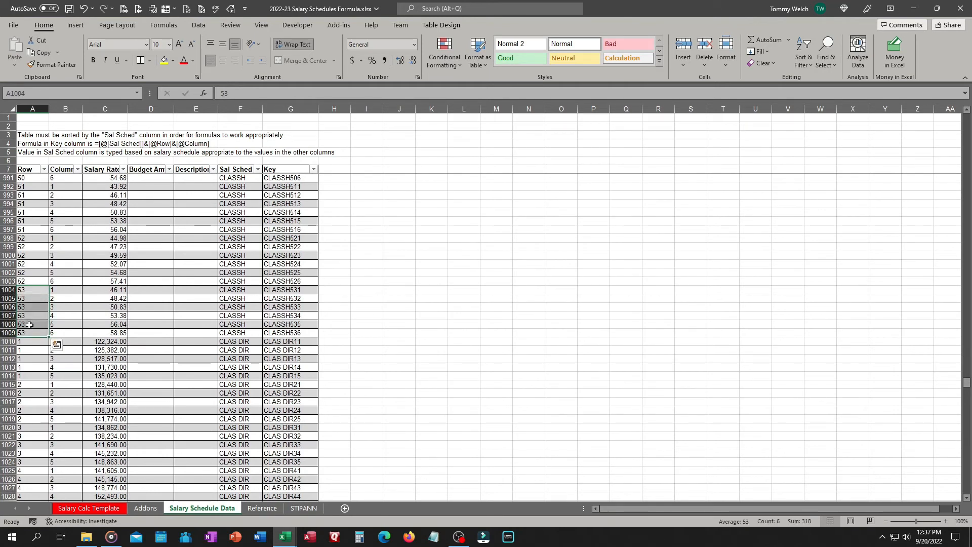
left_click(263, 509)
scroll(285, 337, "down", 3)
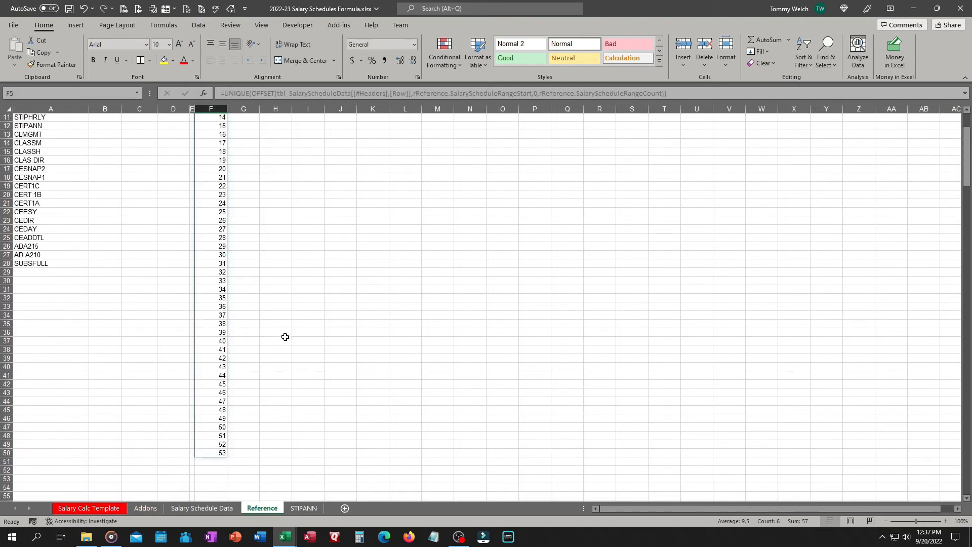
scroll(285, 336, "up", 4)
left_click(219, 143)
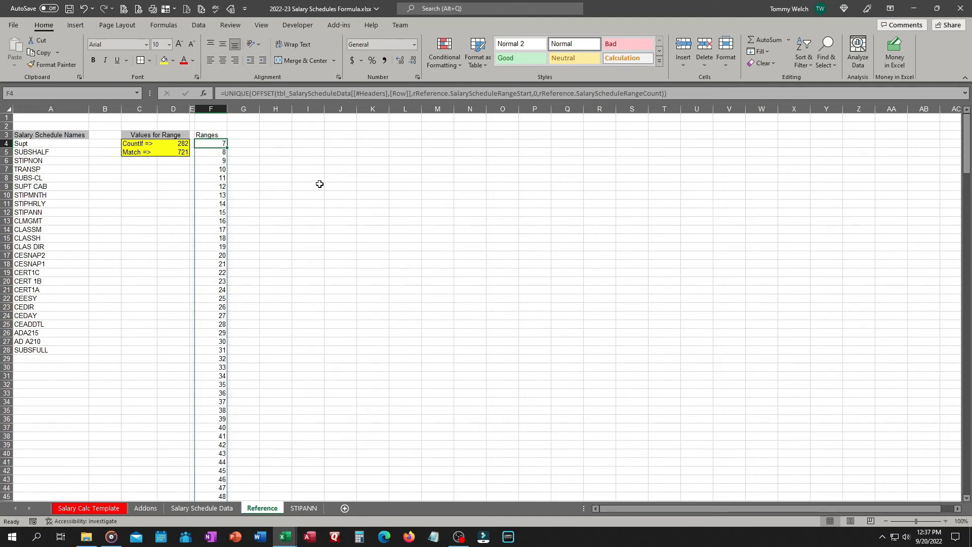
- Add List data validation to the Range cell M6 on Salary Calc Template, using Reference cell F4 as the source
left_click(89, 508)
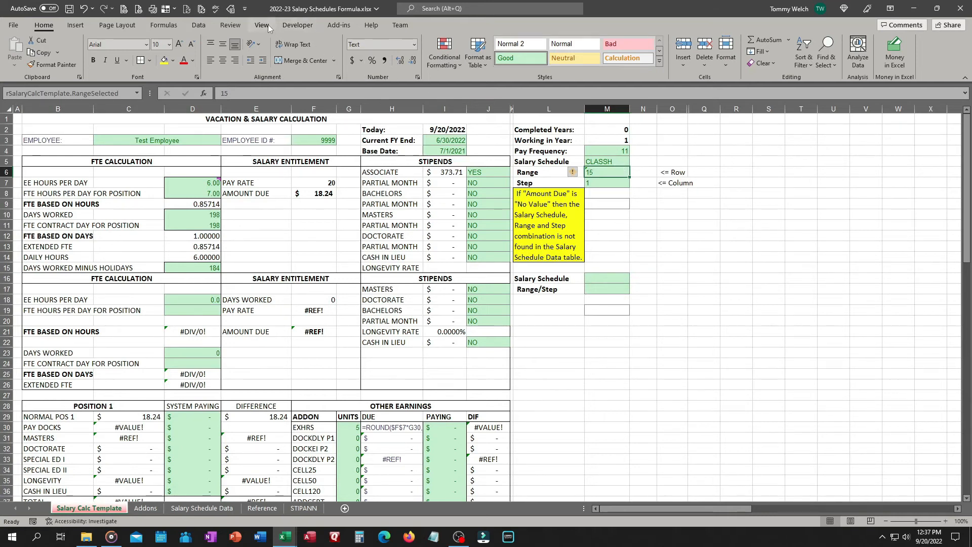
left_click(199, 25)
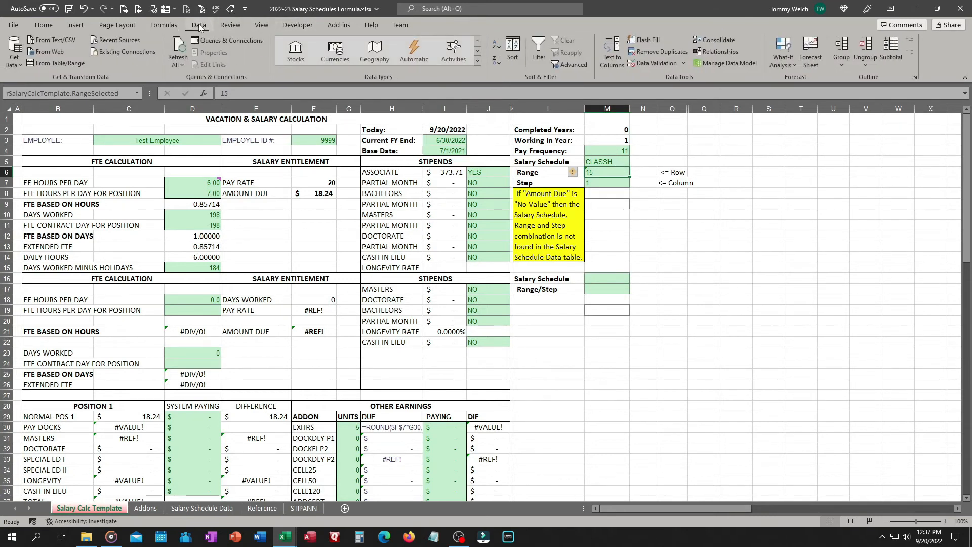
left_click(660, 66)
left_click(329, 235)
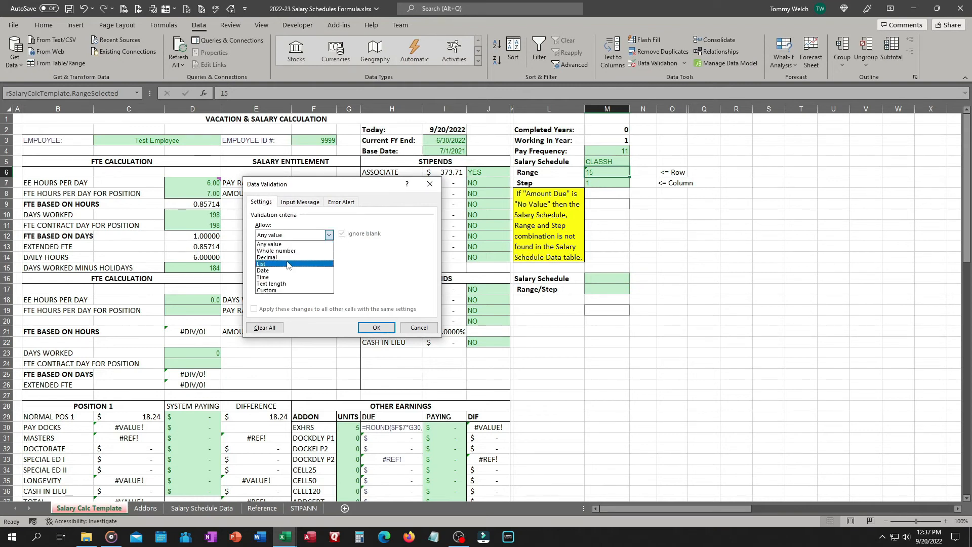
left_click(287, 264)
left_click(381, 277)
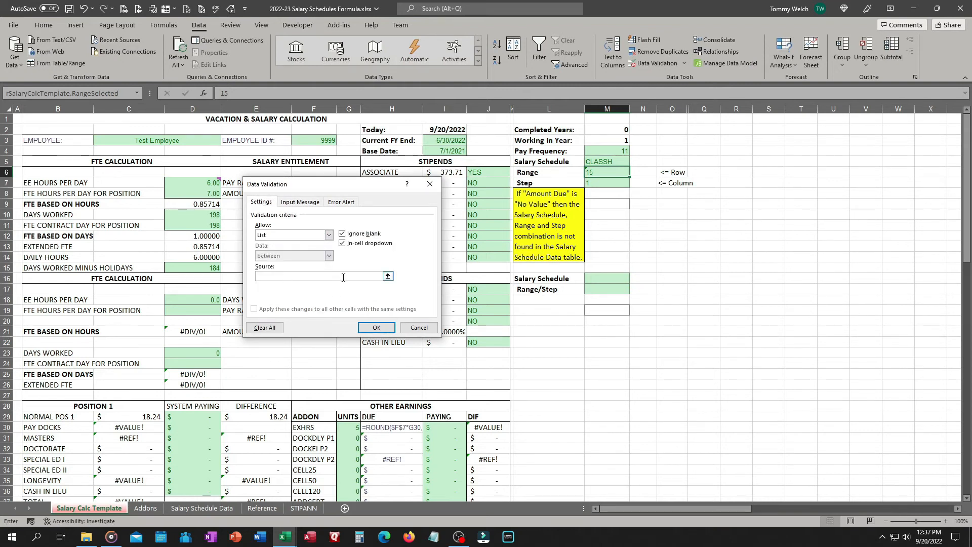
left_click(388, 277)
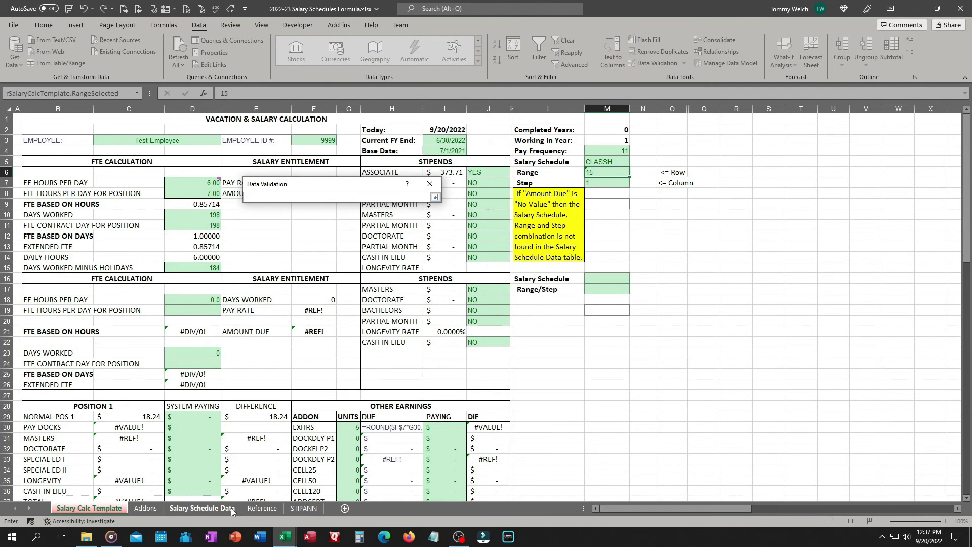
left_click(261, 507)
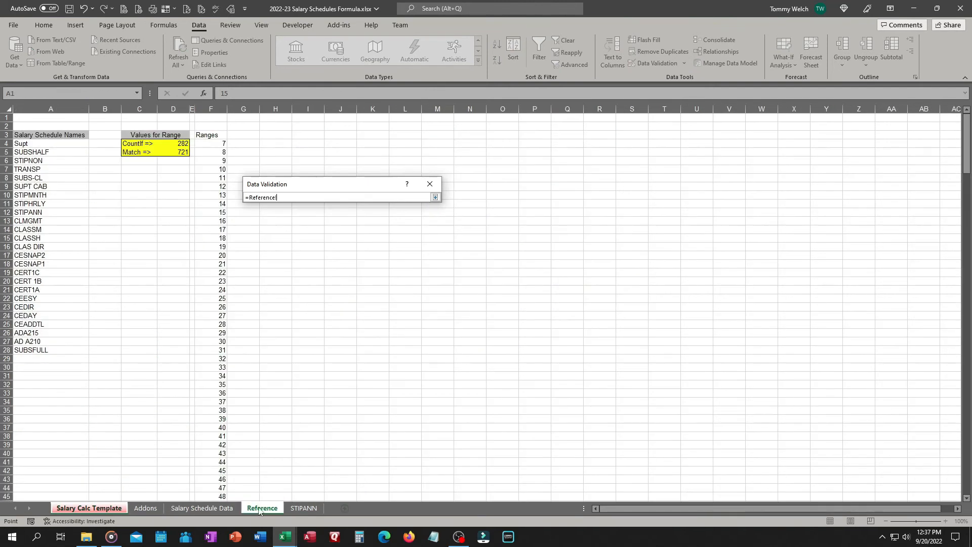
left_click(216, 143)
key("Return")
left_click(376, 328)
- Change the Range cell's validation source to the whole spilled list, =Reference!$F$4#
left_click(634, 173)
left_click(635, 172)
left_click(635, 172)
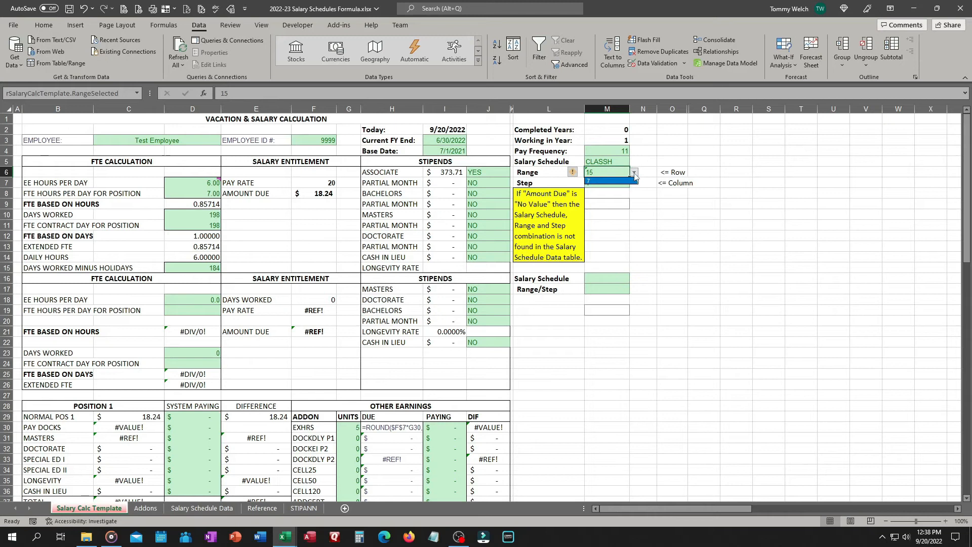
left_click(635, 173)
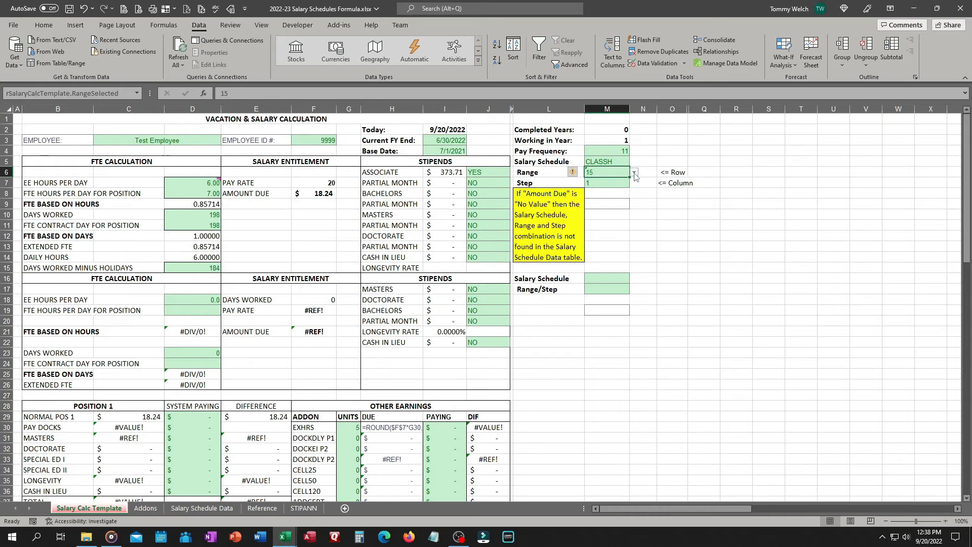
left_click(647, 62)
left_click(344, 278)
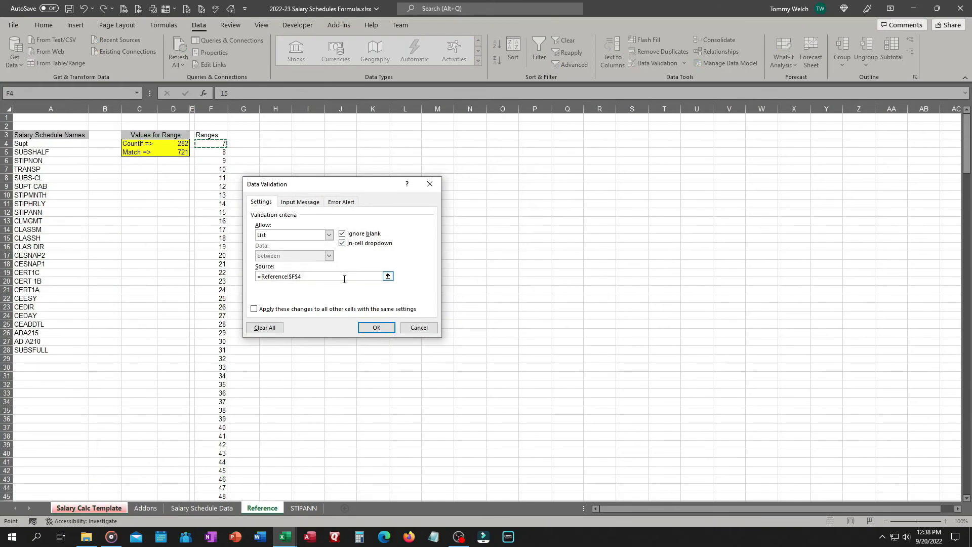
type("#")
key("Return")
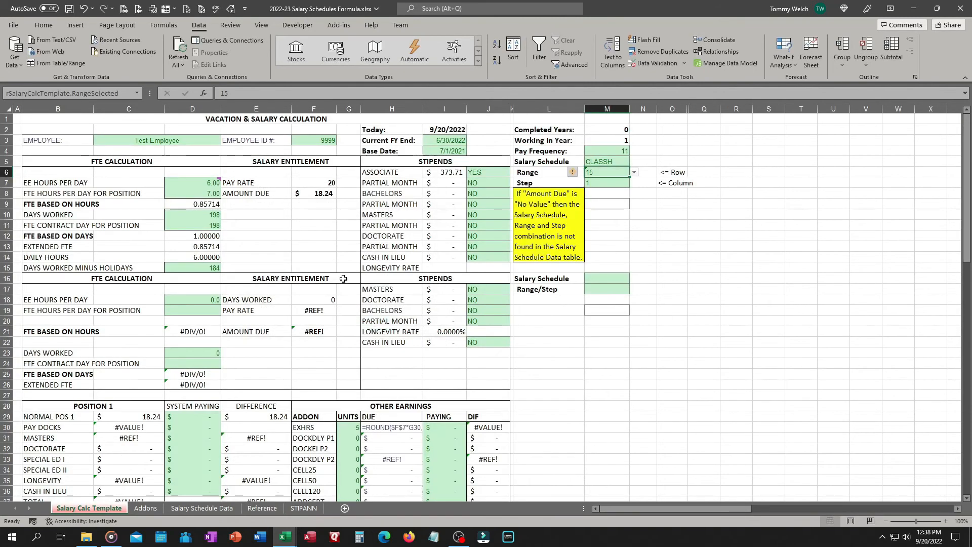
- Look through the values offered by the Range dropdown in M6
left_click(633, 173)
scroll(637, 186, "up", 4)
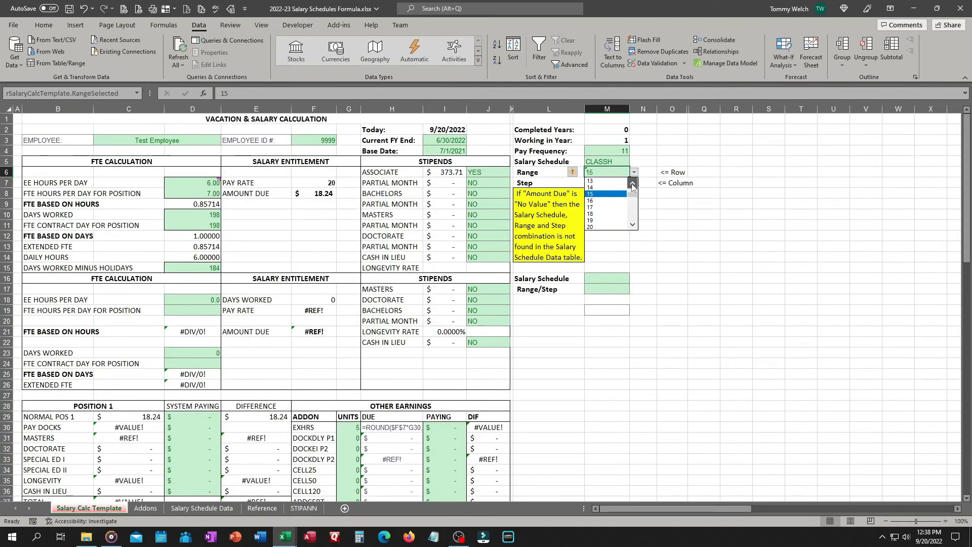
left_click(632, 224)
left_click(632, 225)
left_click(632, 224)
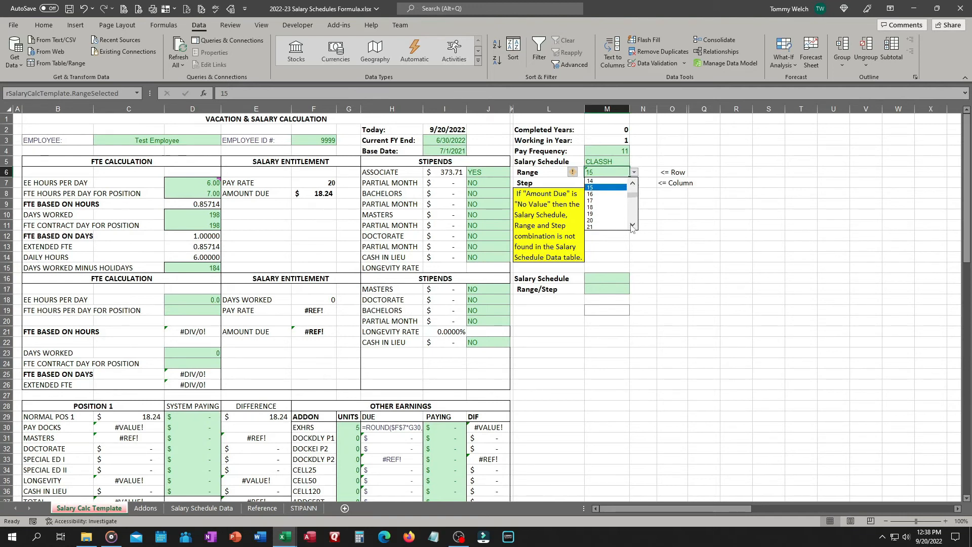
left_click(724, 223)
- Fill the Ranges header in Reference cell F3 with the same gray as the other headers
left_click(261, 508)
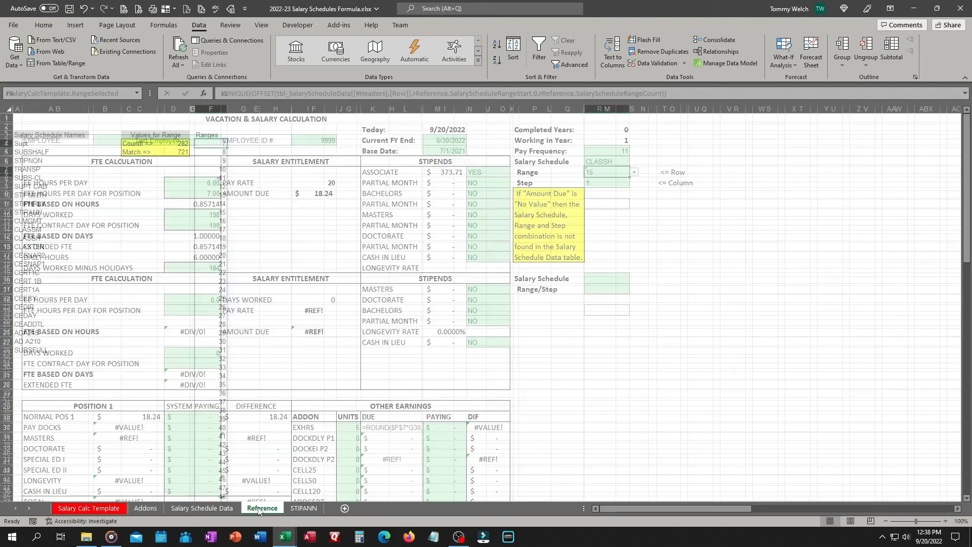
left_click(204, 134)
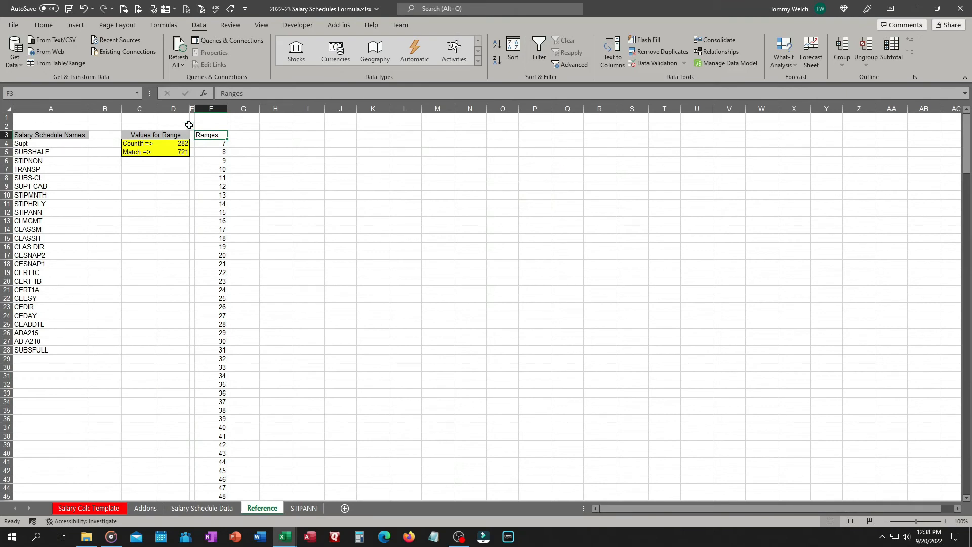
left_click(43, 25)
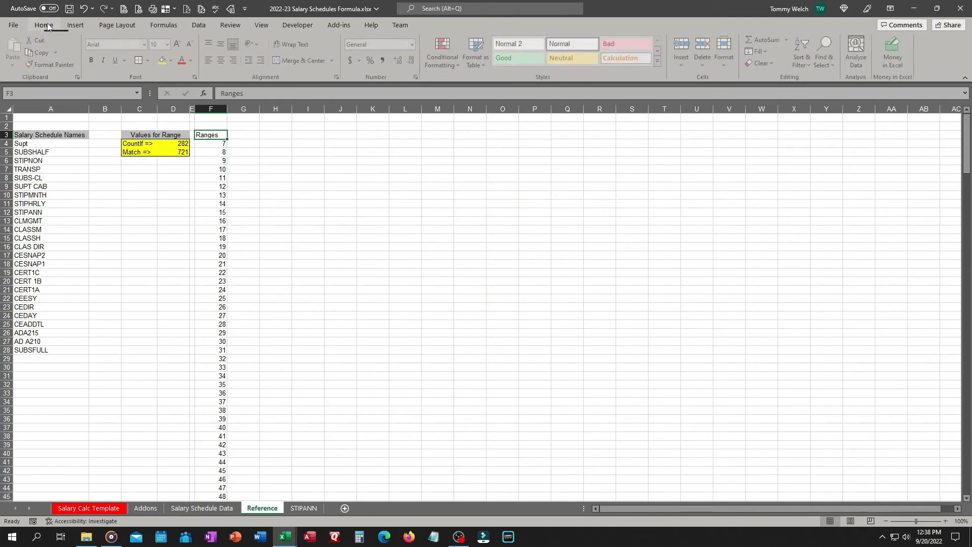
left_click(173, 60)
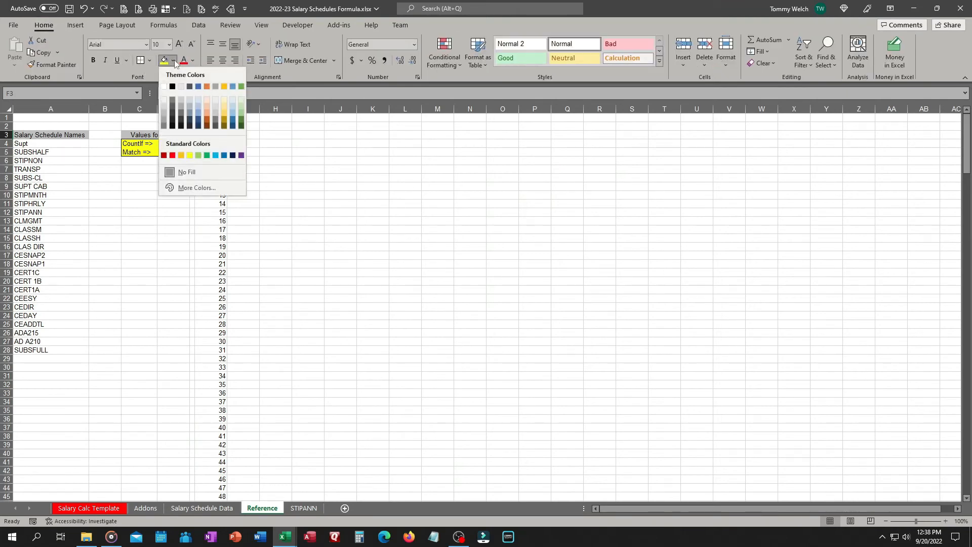
left_click(167, 107)
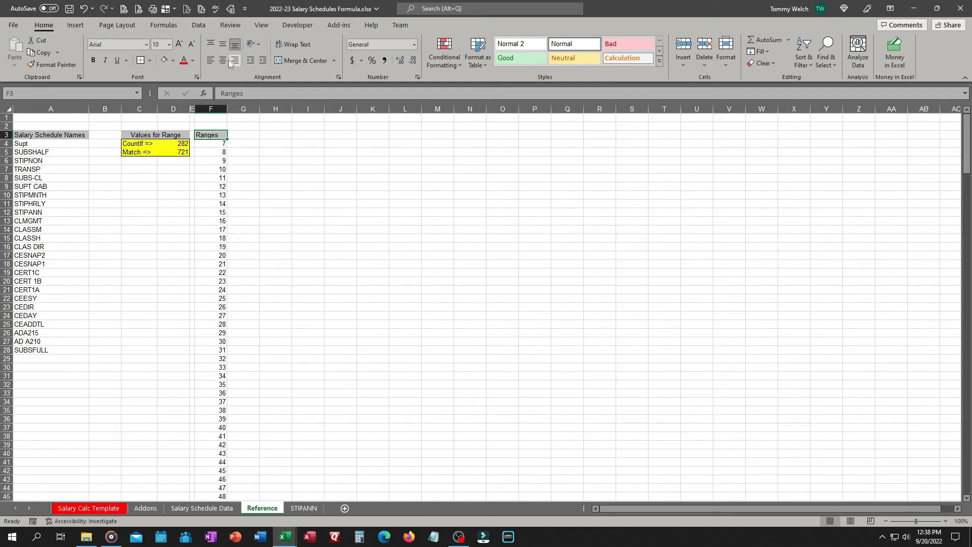
- Save the workbook and enter the header Values for Steps in Reference cell H3
left_click(275, 160)
key("ctrl+s")
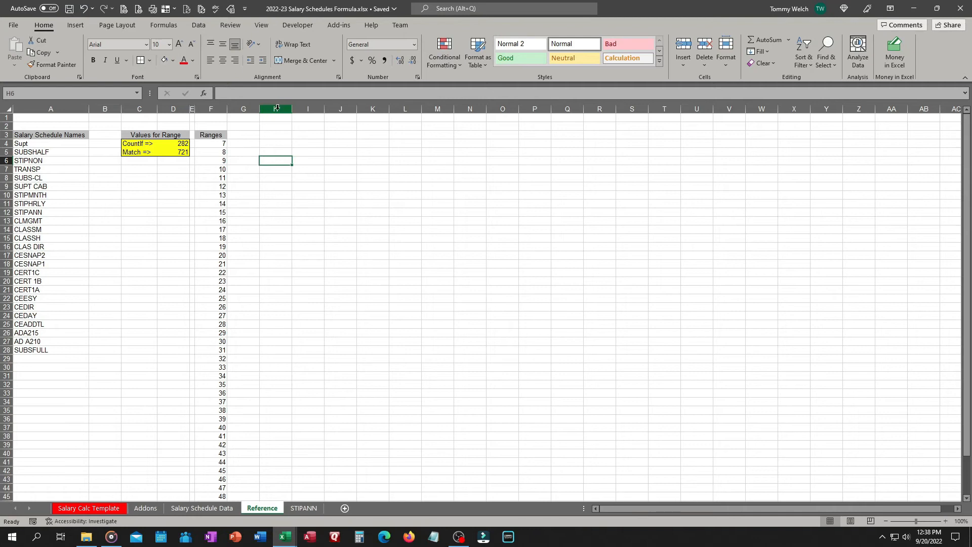
left_click(280, 134)
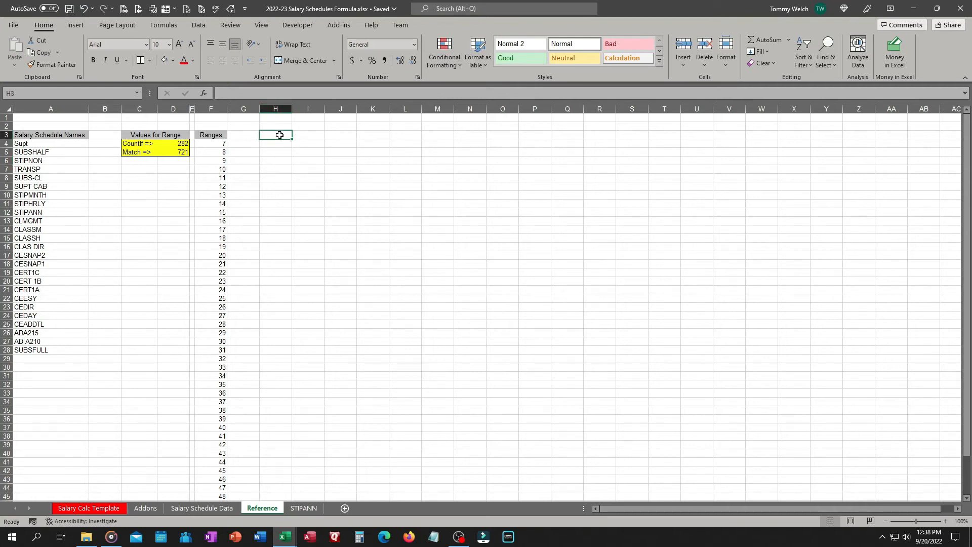
type("Val")
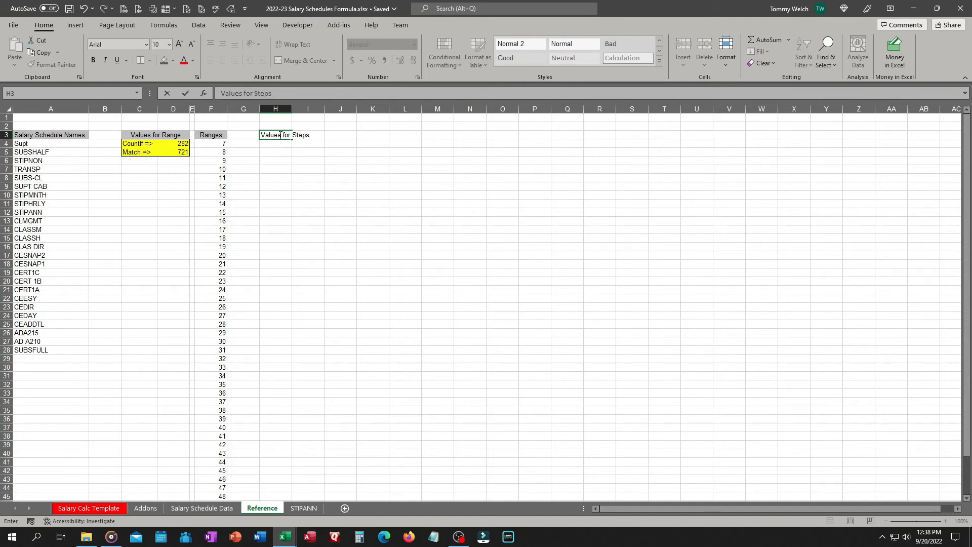
type("ues for Steps")
key("Return")
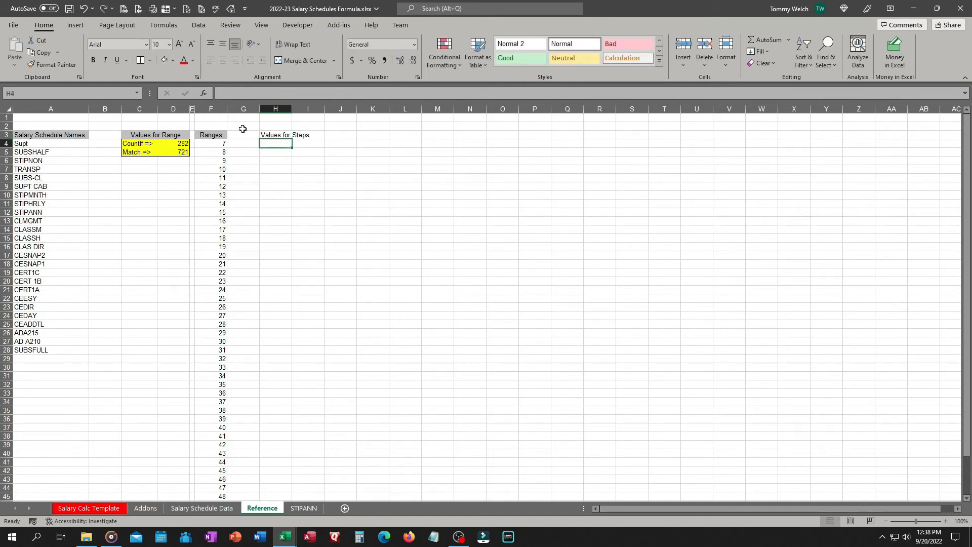
- Copy the CountIf and Match block C4:D5 to H4 under the Values for Steps header
left_click_drag(128, 142, 168, 151)
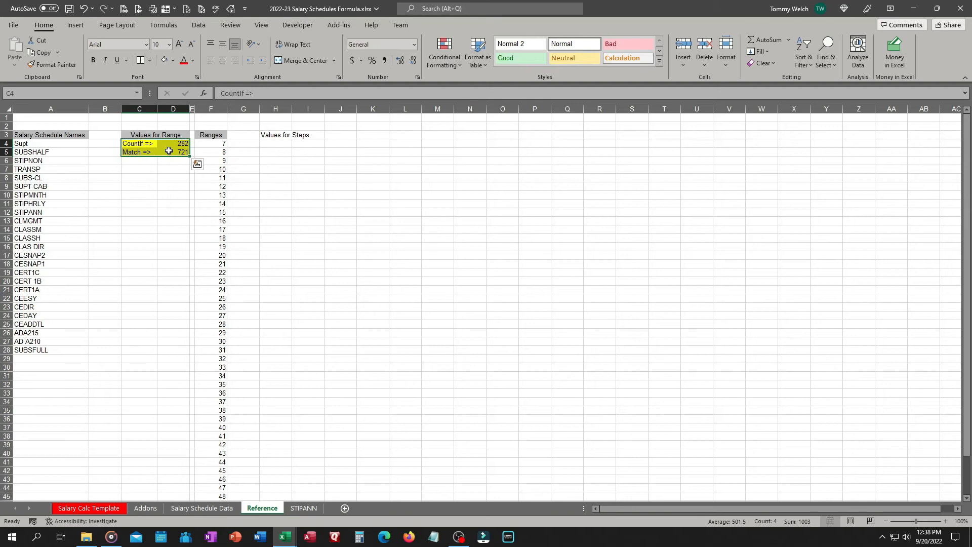
key("ctrl+c")
left_click(282, 143)
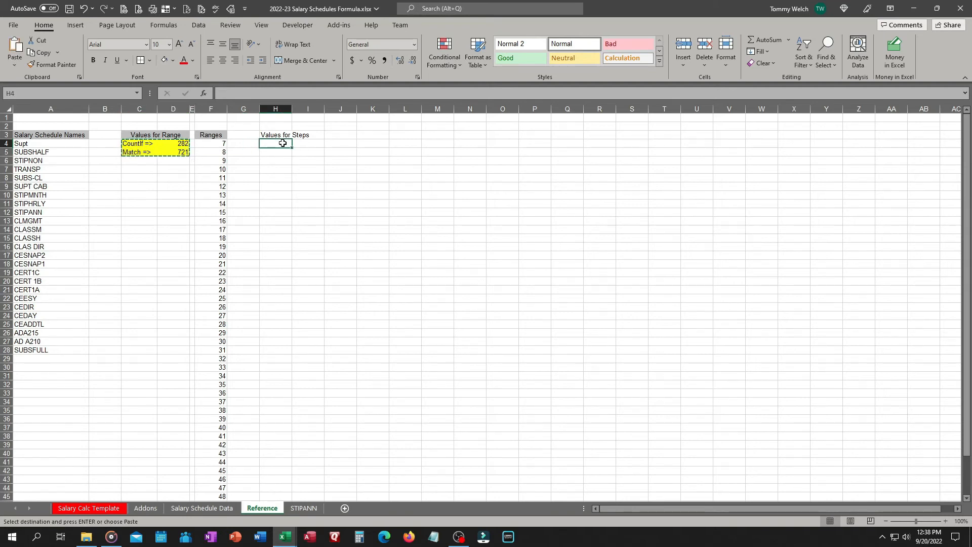
key("ctrl+v")
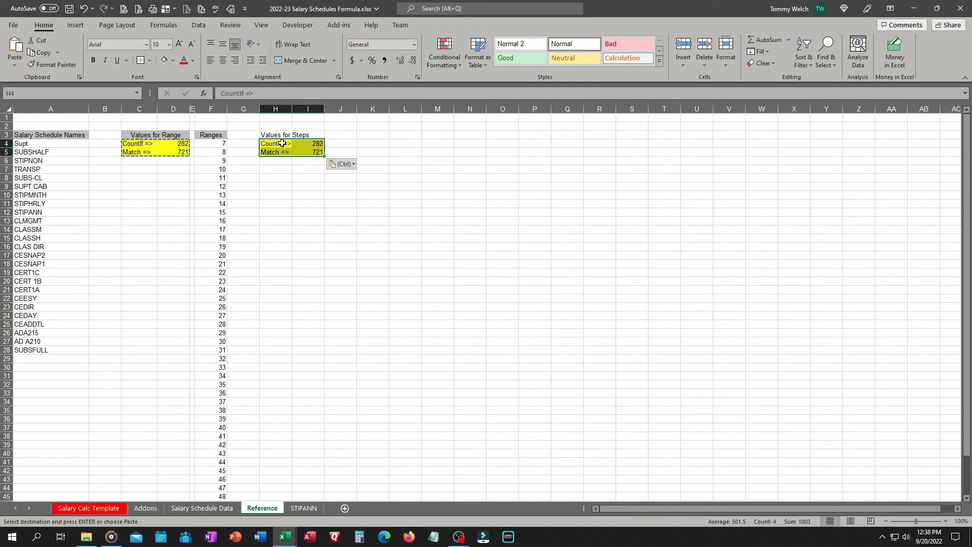
key("Escape")
- Fill the Values for Steps header across H3:I3 with gray, then merge and center it
left_click(275, 136)
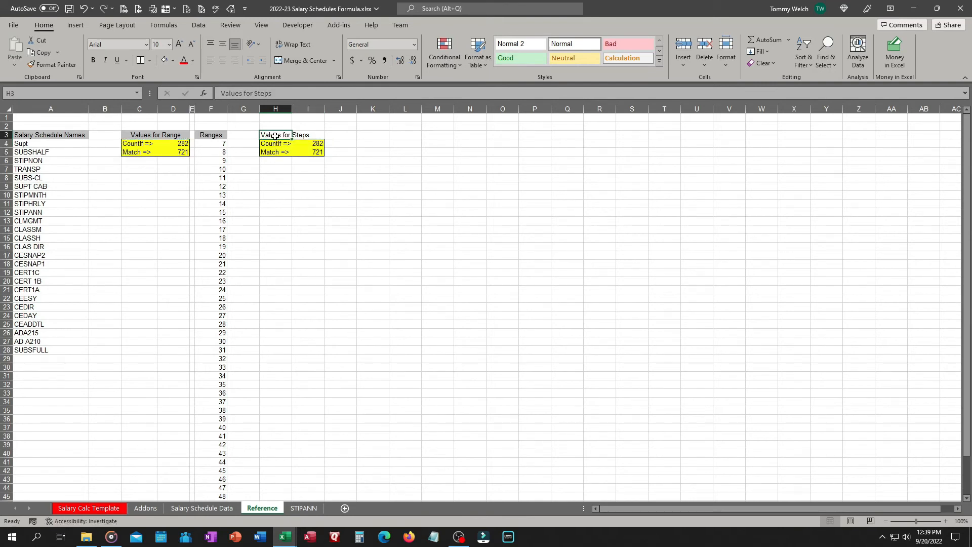
left_click_drag(275, 135, 310, 136)
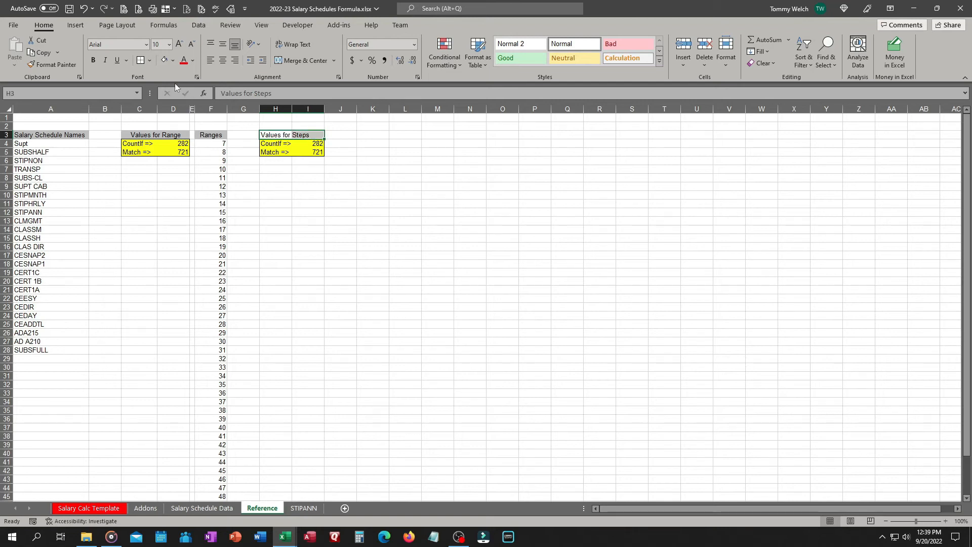
left_click(165, 62)
left_click(289, 61)
left_click(309, 203)
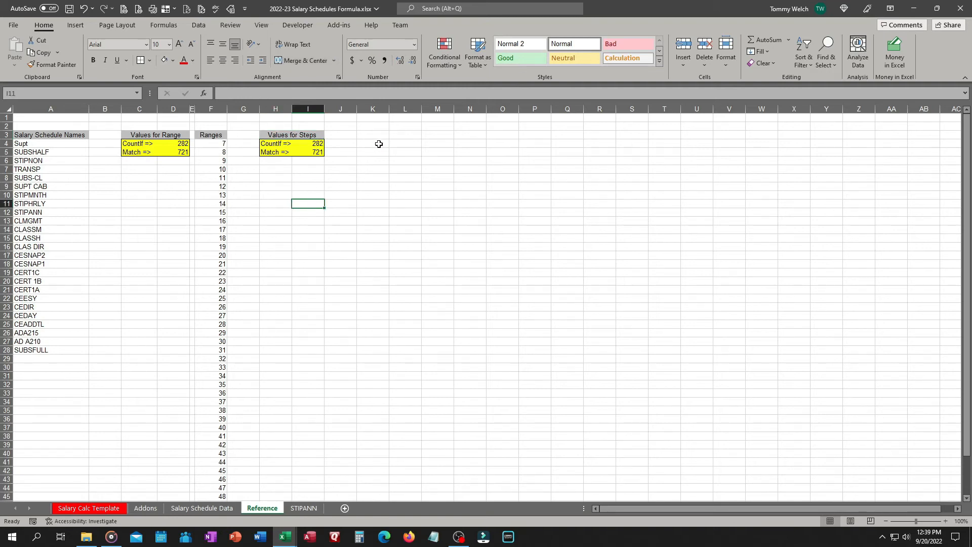
- Narrow column J to a thin spacer and add a centered, gray-filled Steps header in K3
left_click_drag(356, 109, 329, 109)
left_click(345, 134)
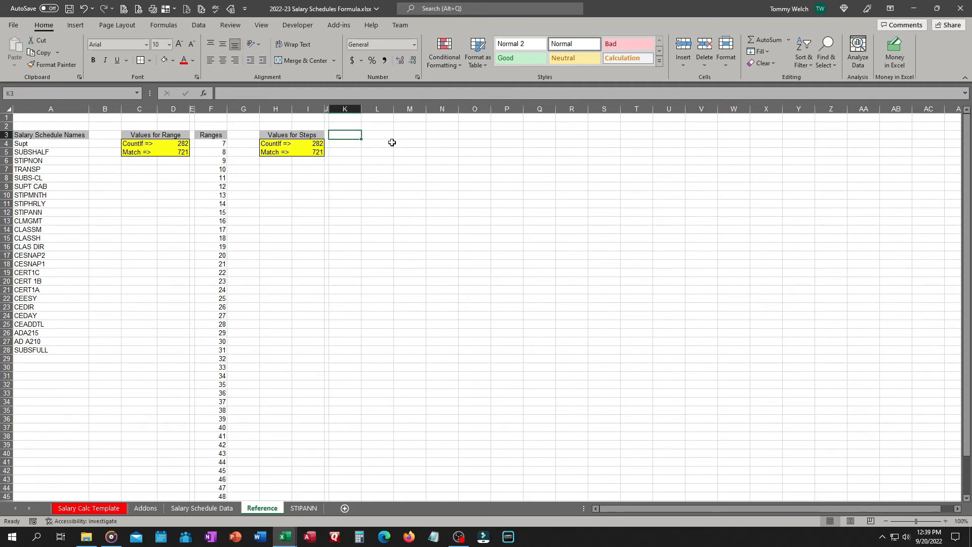
type("Steps")
key("Return")
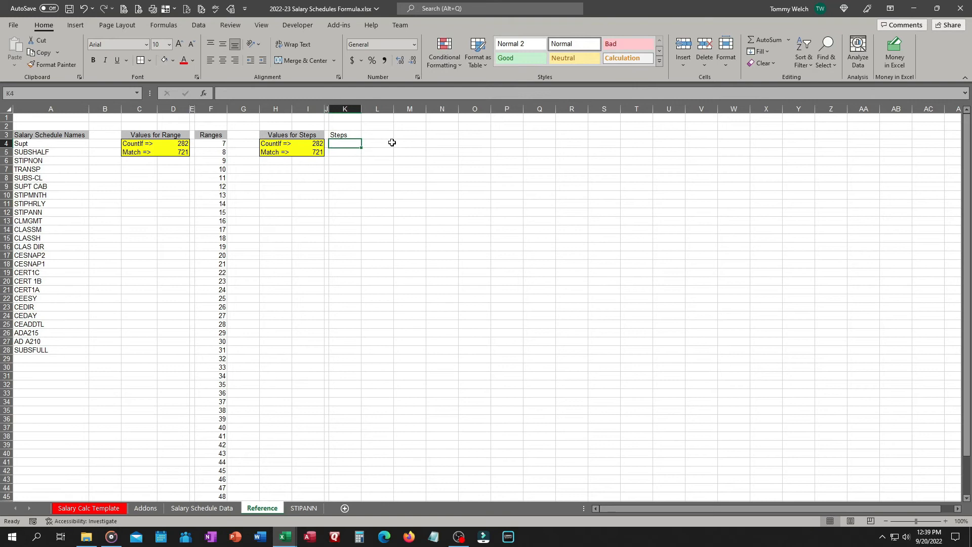
left_click(346, 135)
left_click(163, 60)
left_click(223, 60)
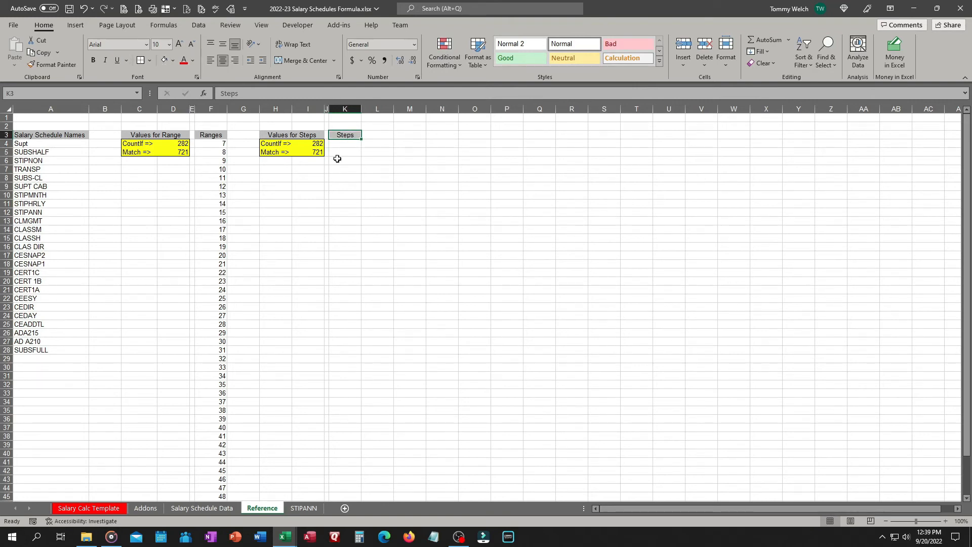
- Add a SalSched Row column to the Salary Schedule Data table in H7 and fit the column width to its header
left_click(315, 145)
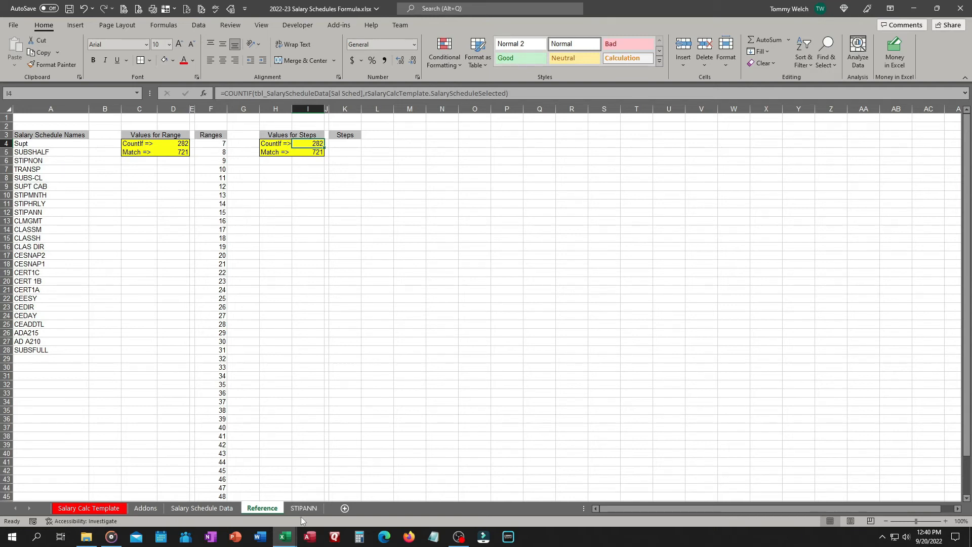
left_click(194, 509)
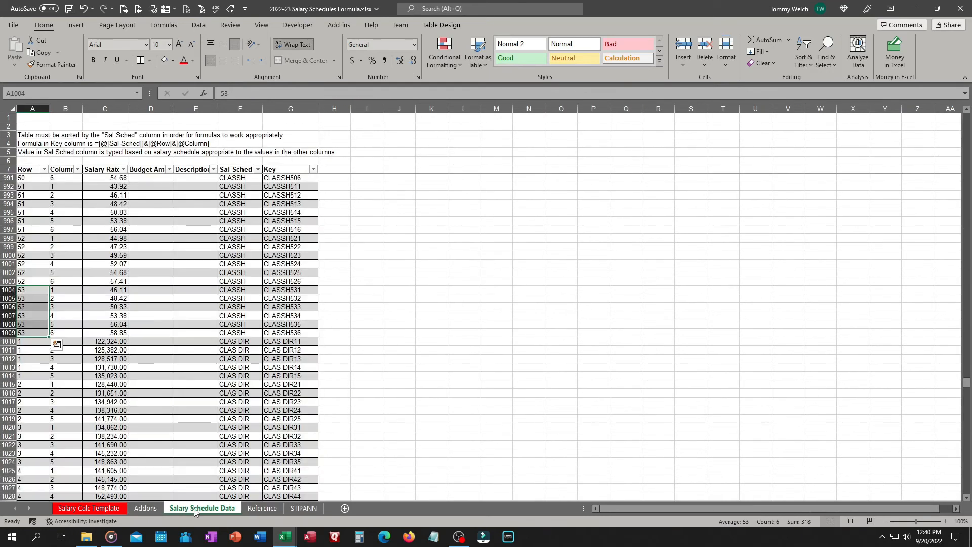
left_click(334, 170)
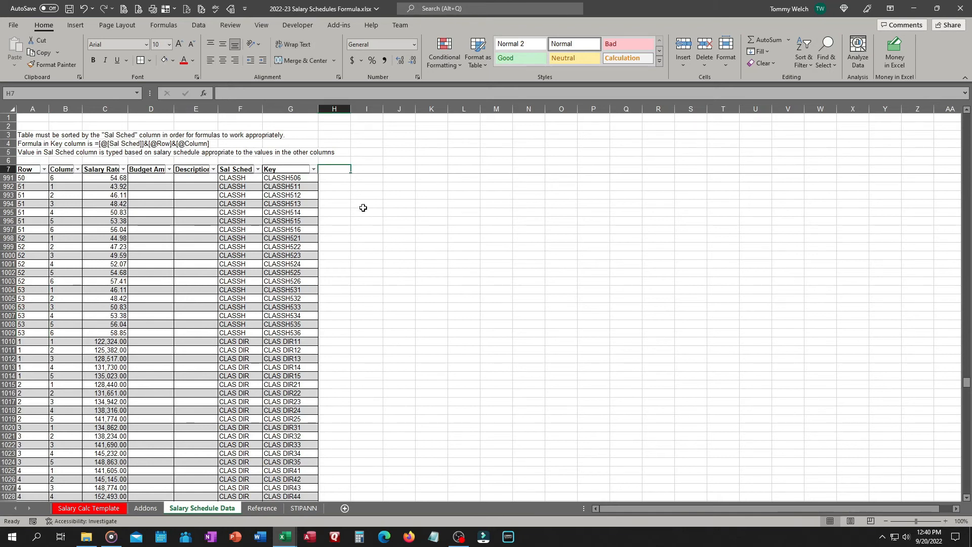
type("SalSched")
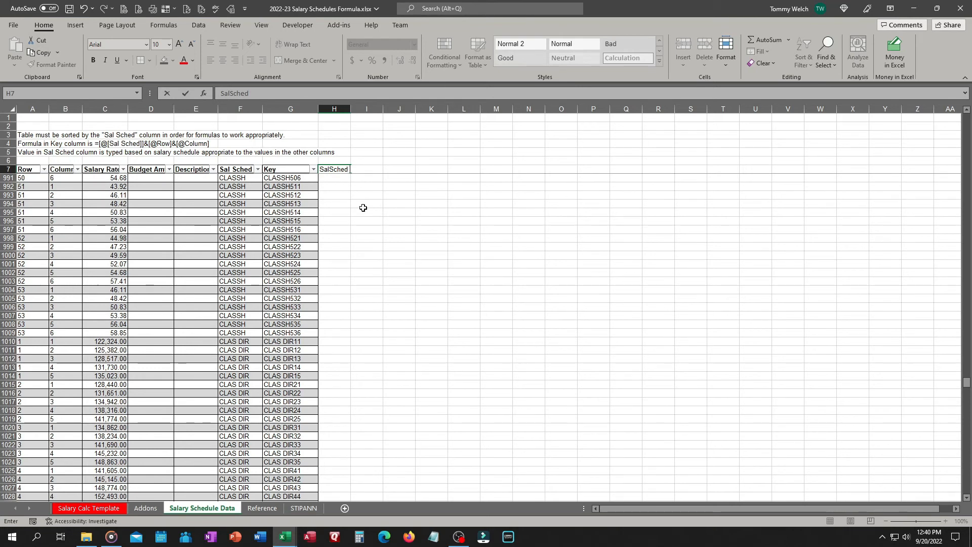
type("Row")
key("Return")
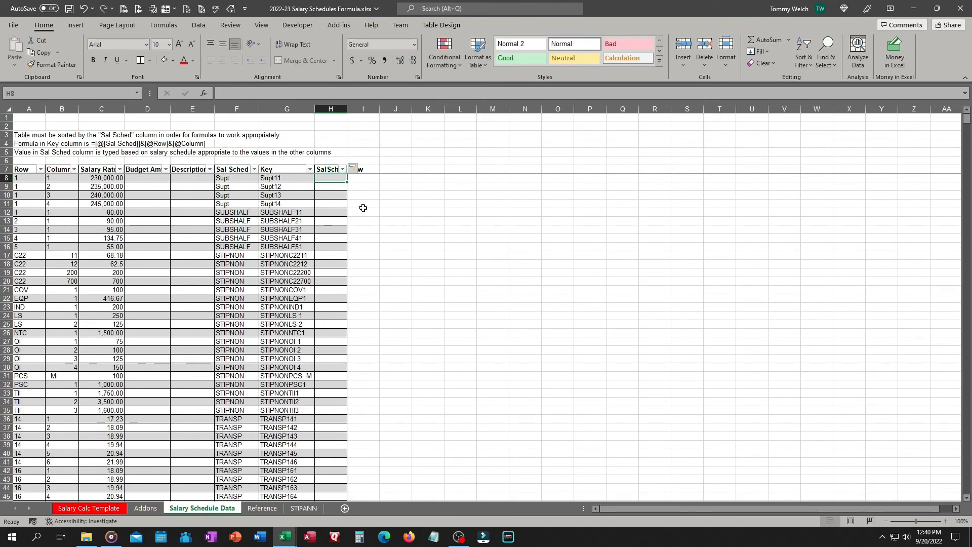
double_click(347, 109)
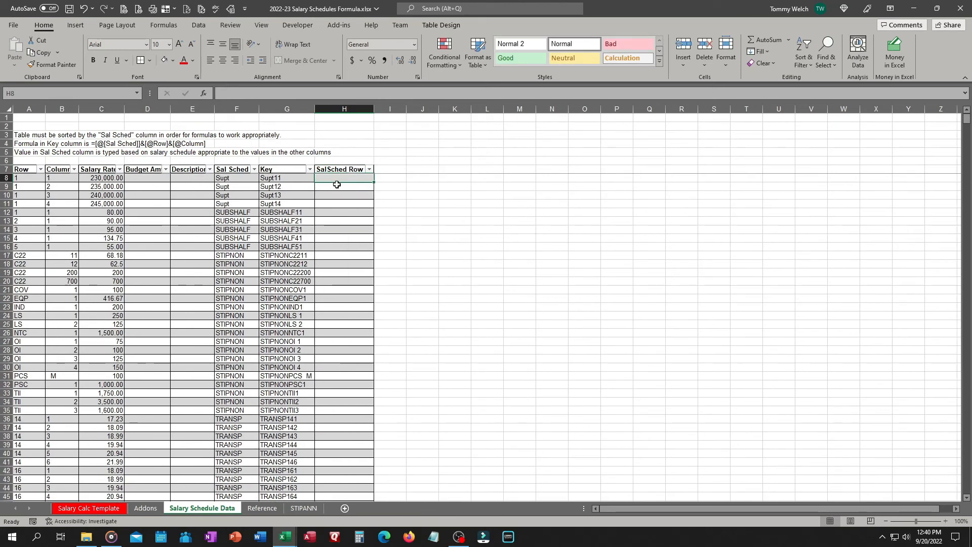
type("=")
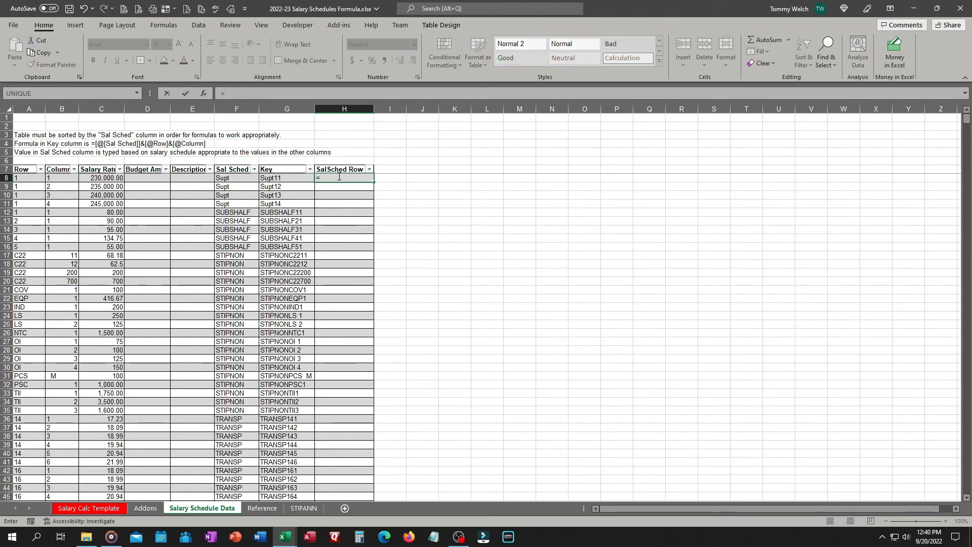
left_click(238, 178)
type("&")
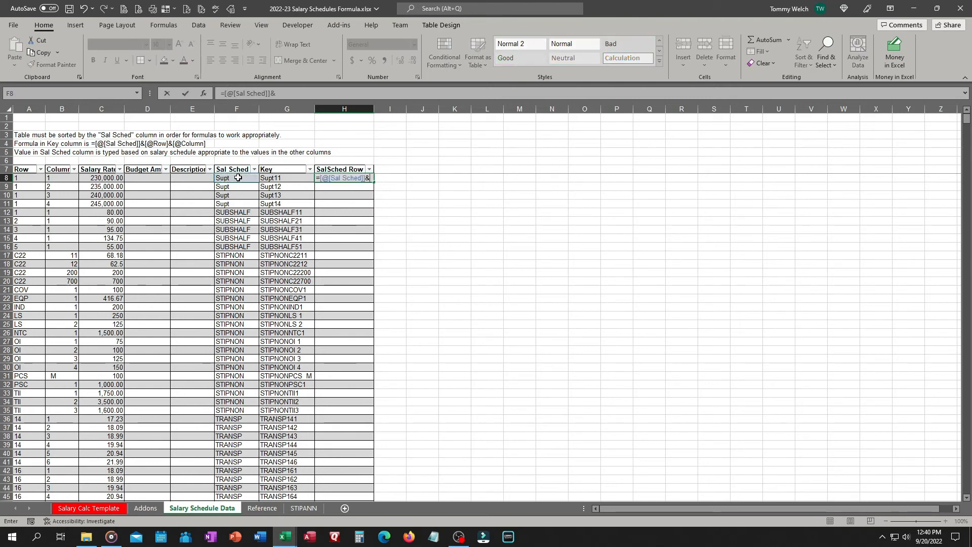
left_click(24, 178)
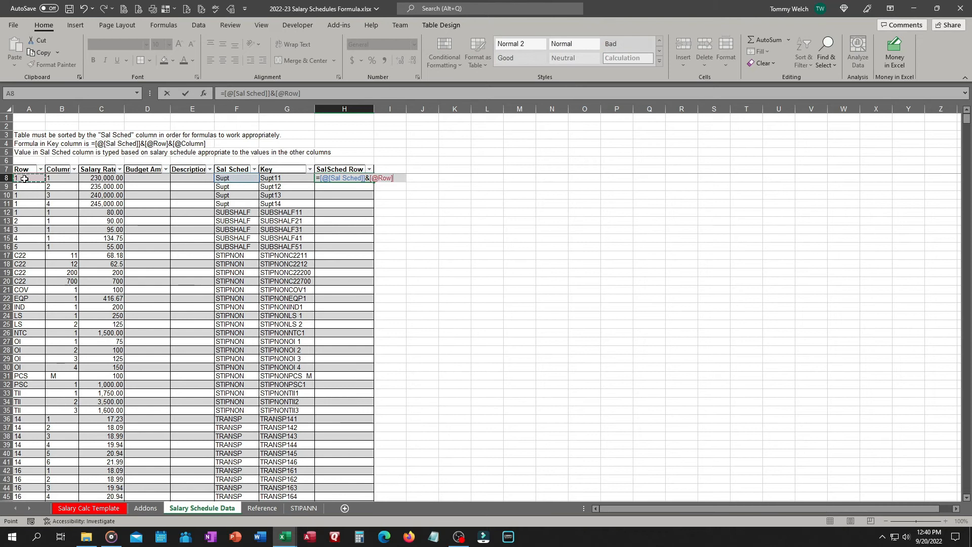
key("Return")
key("ctrl+s")
- Change the COUNTIF range in Reference cell I4 to tbl_SalaryScheduleData[SalSched Row]
key("ctrl+Page_Down")
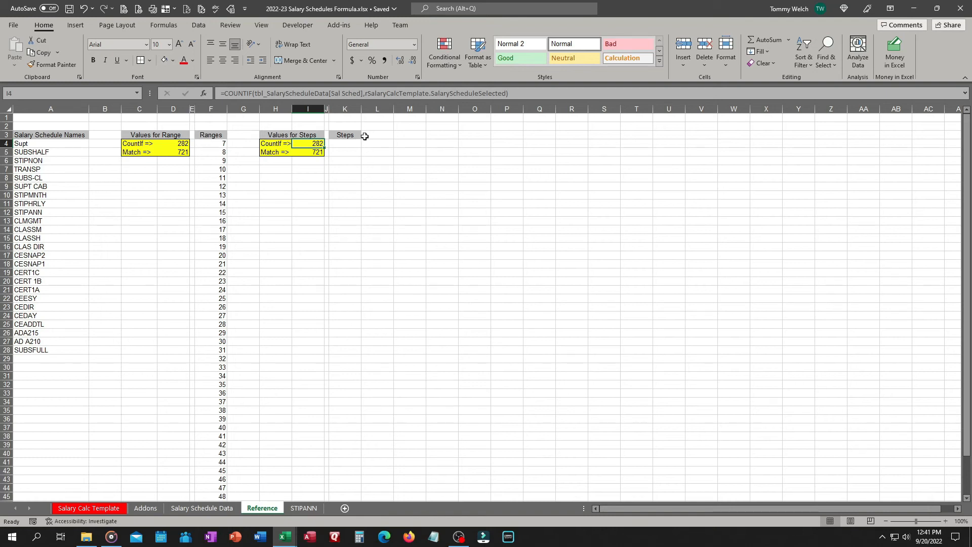
left_click_drag(331, 95, 362, 94)
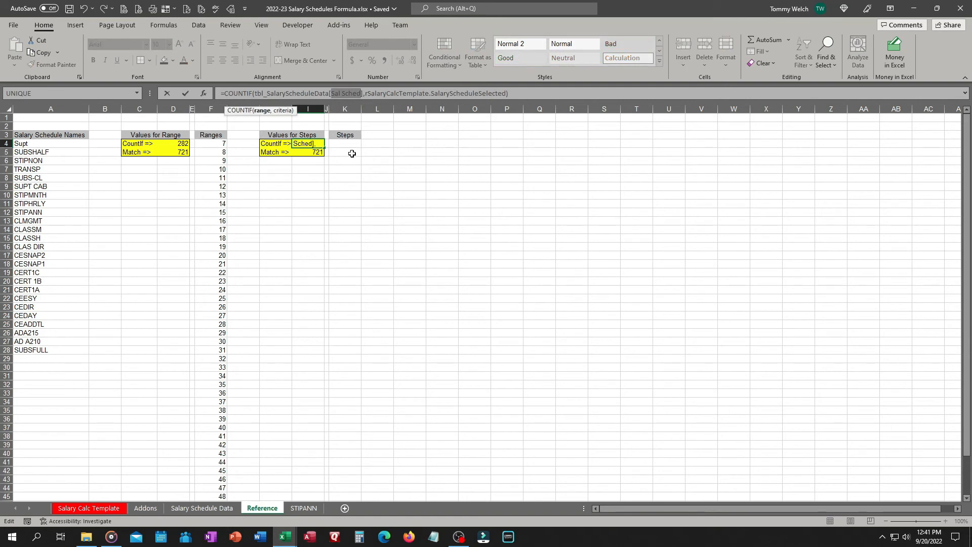
key("BackSpace")
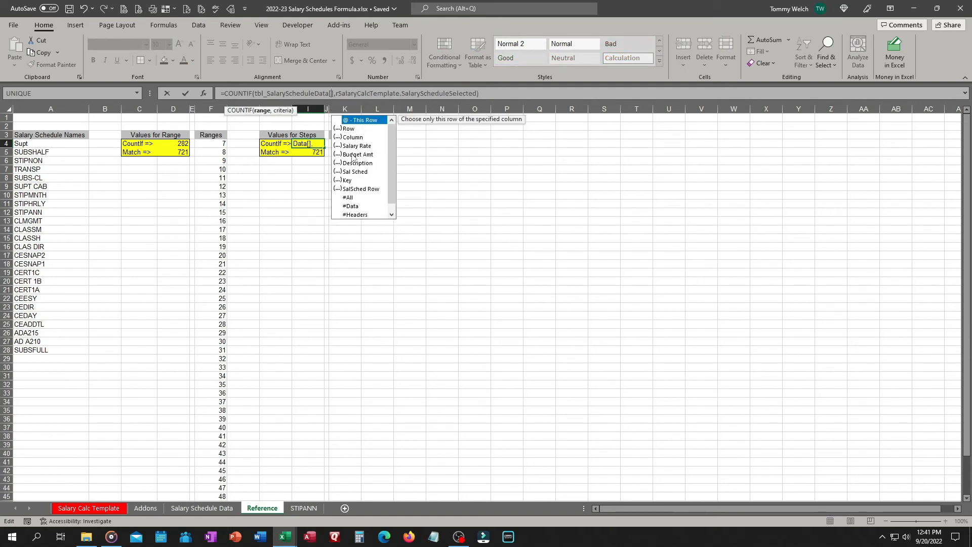
key("Down")
key("Down")
key("Down")
key("Down")
key("Down")
key("Down")
key("Down")
key("Down")
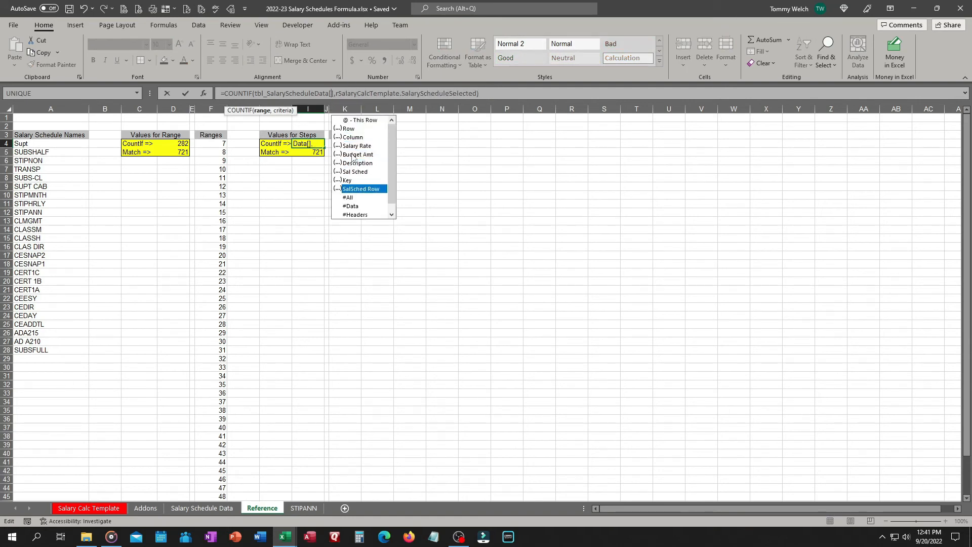
key("Tab")
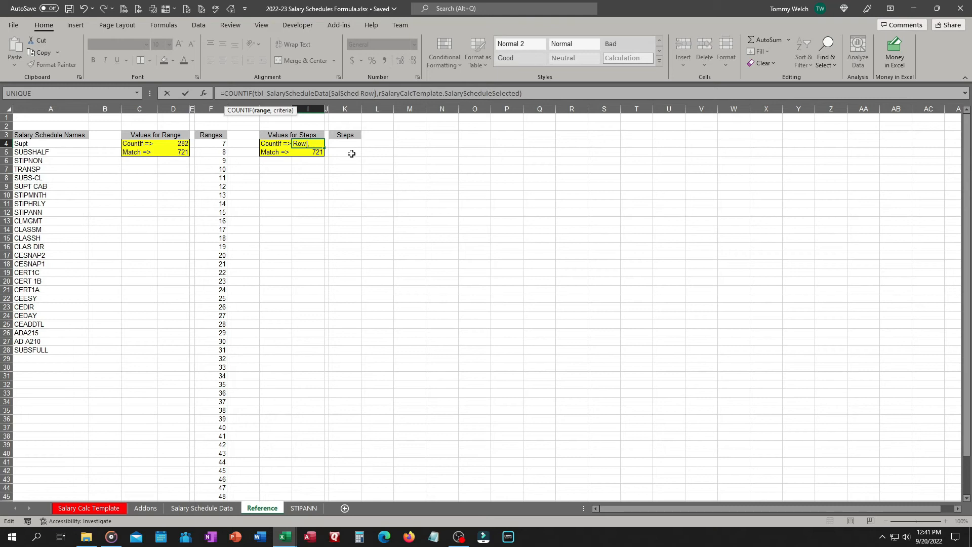
- Append &rSalaryCalcTemplate.RangeSelected to the COUNTIF criteria in I4 and commit the formula
left_click(379, 93)
left_click(520, 94)
type("&rs")
key("Down")
key("Tab")
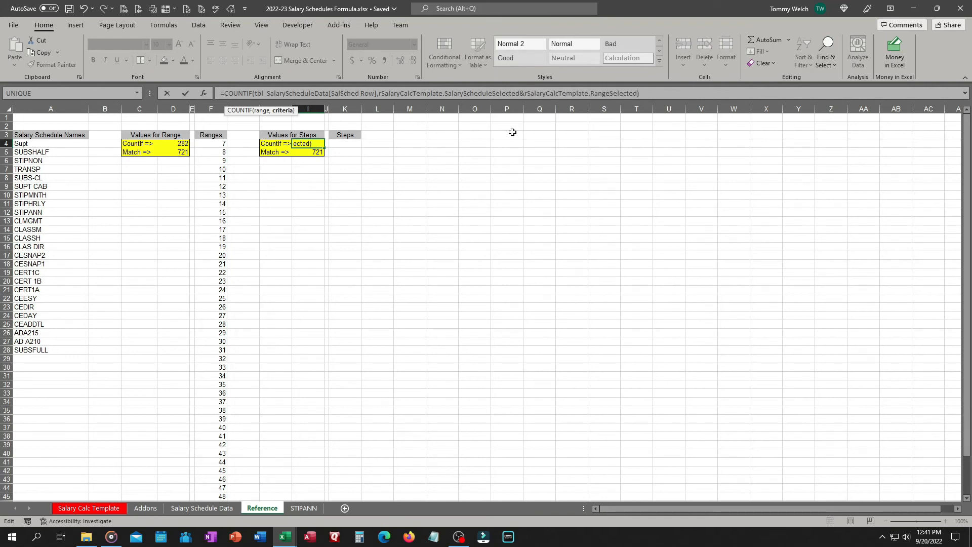
key("Return")
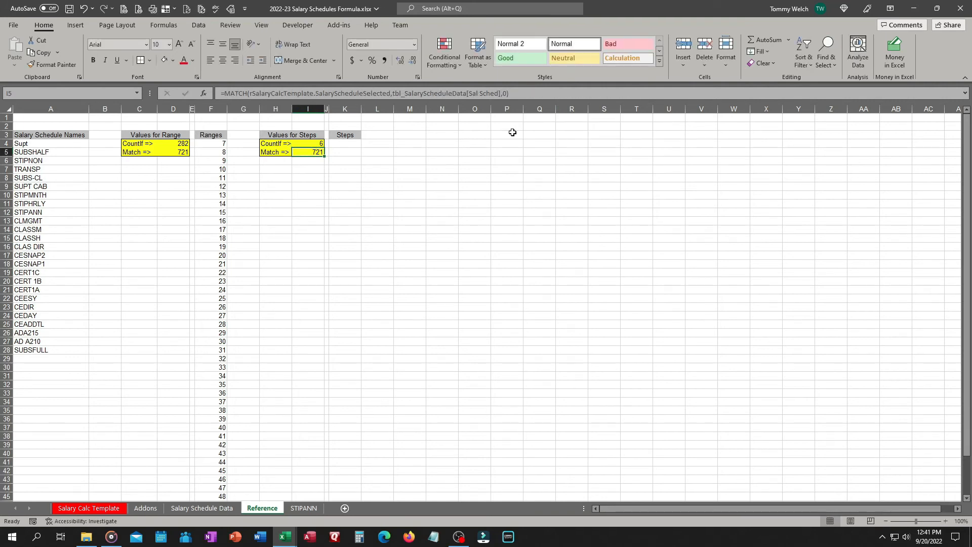
- Check the I4 count against the Column values of the CLASSH row 7 entries in Salary Schedule Data
left_click(315, 142)
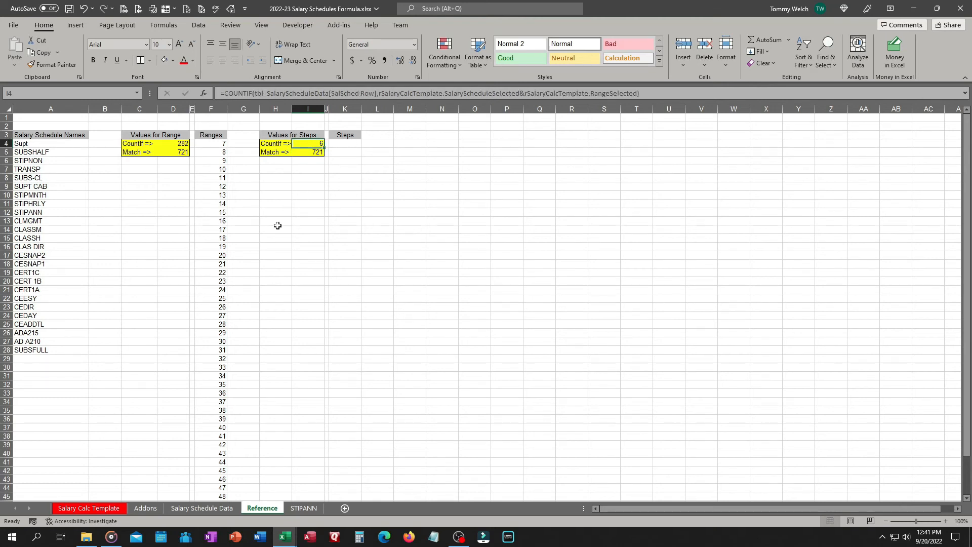
key("ctrl+Page_Up")
left_click_drag(57, 202, 55, 245)
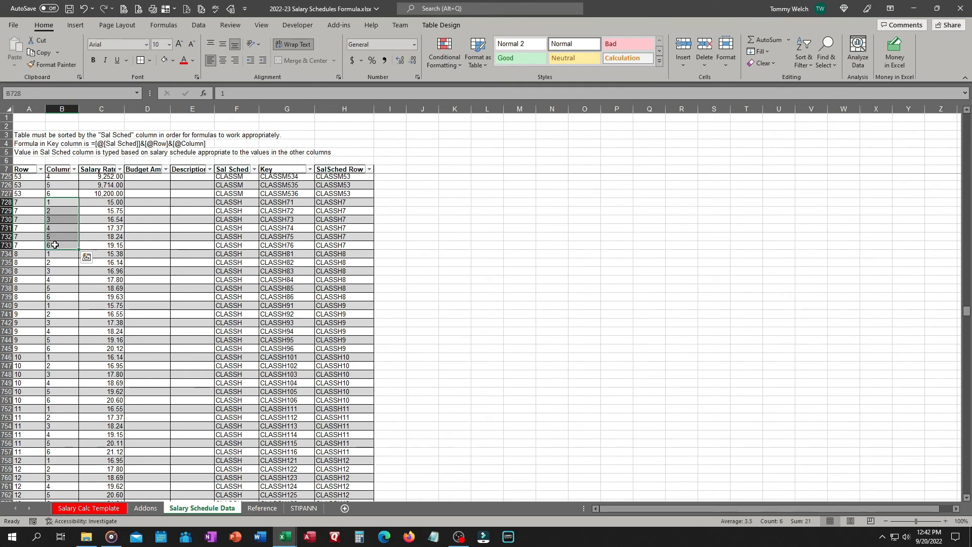
left_click(267, 508)
- Append &rSalaryCalcTemplate.RangeSelected to the MATCH lookup value in Reference cell I5
left_click(307, 153)
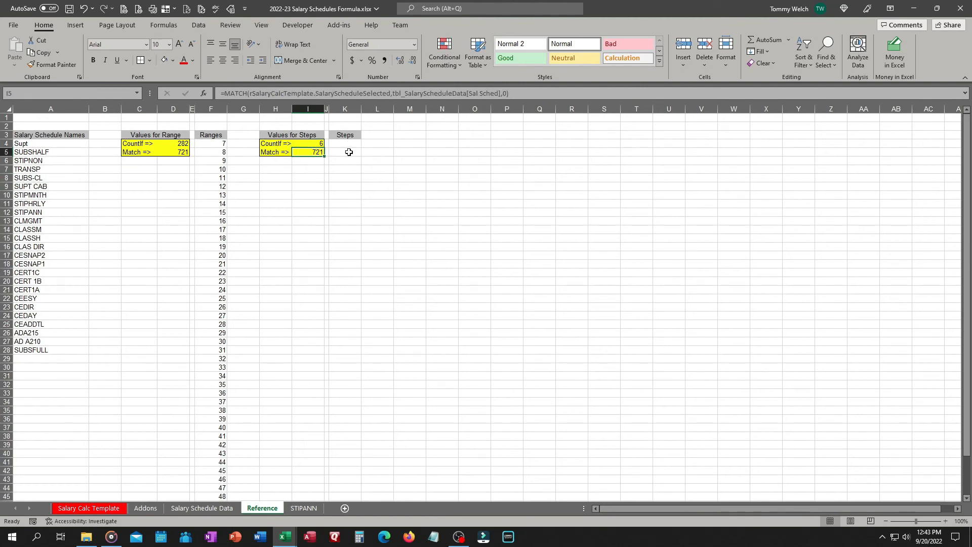
left_click(389, 94)
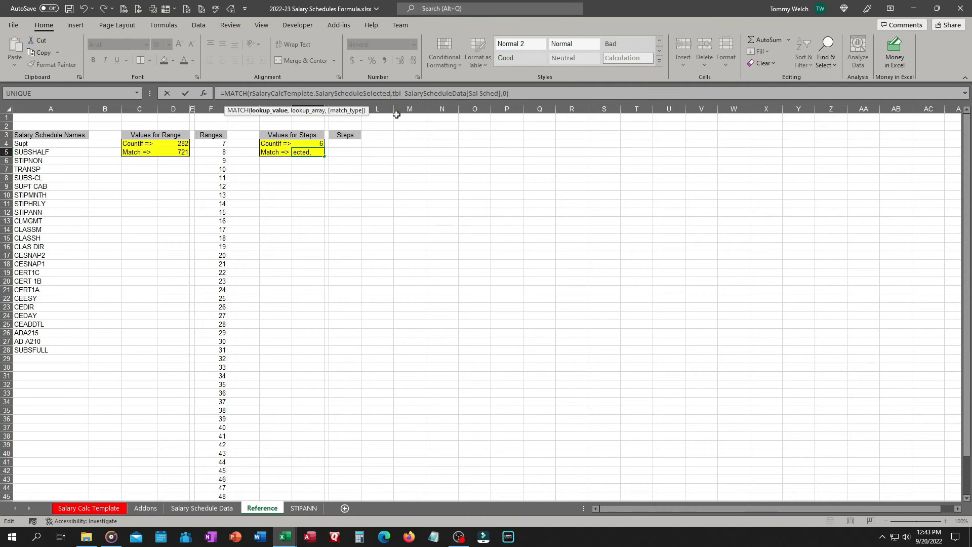
type("&sar")
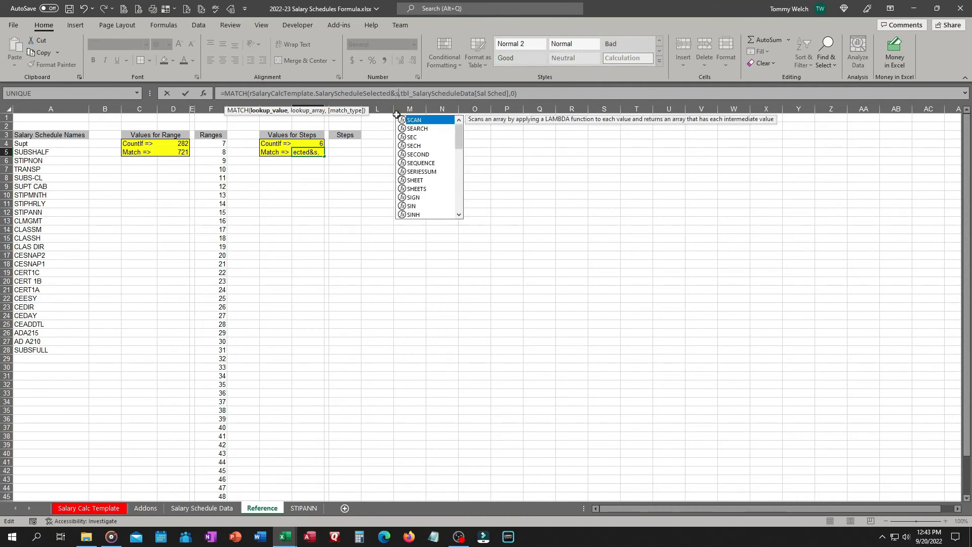
key("BackSpace")
key("BackSpace")
key("BackSpace")
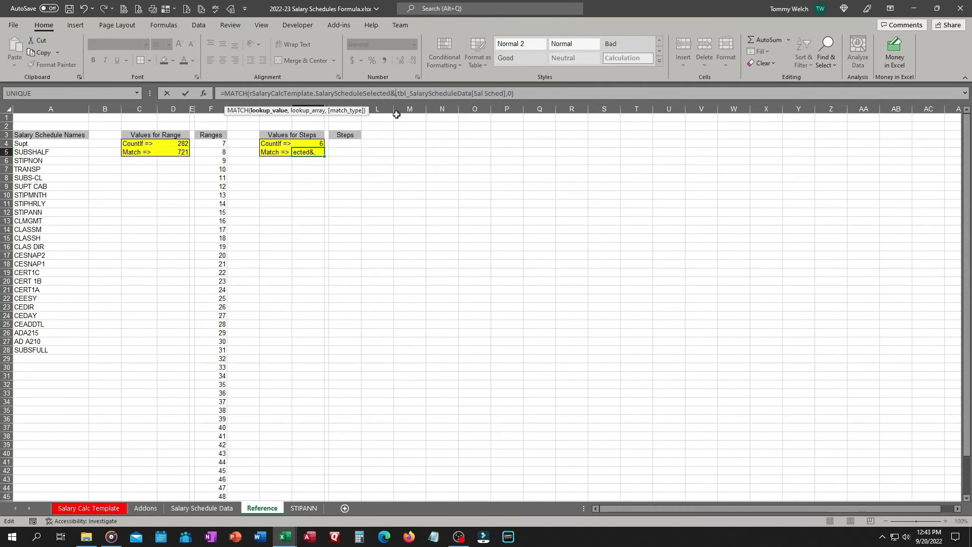
type("rs")
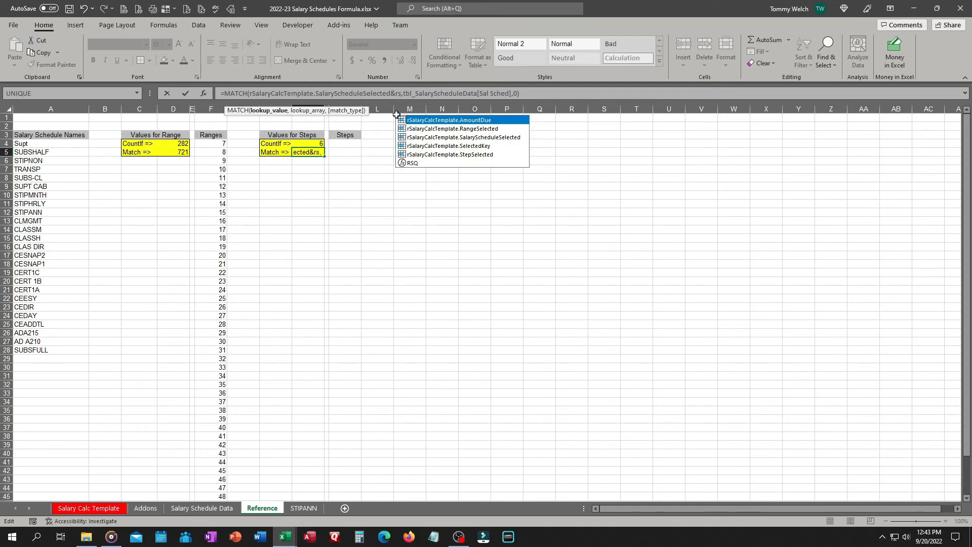
key("Down")
key("Tab")
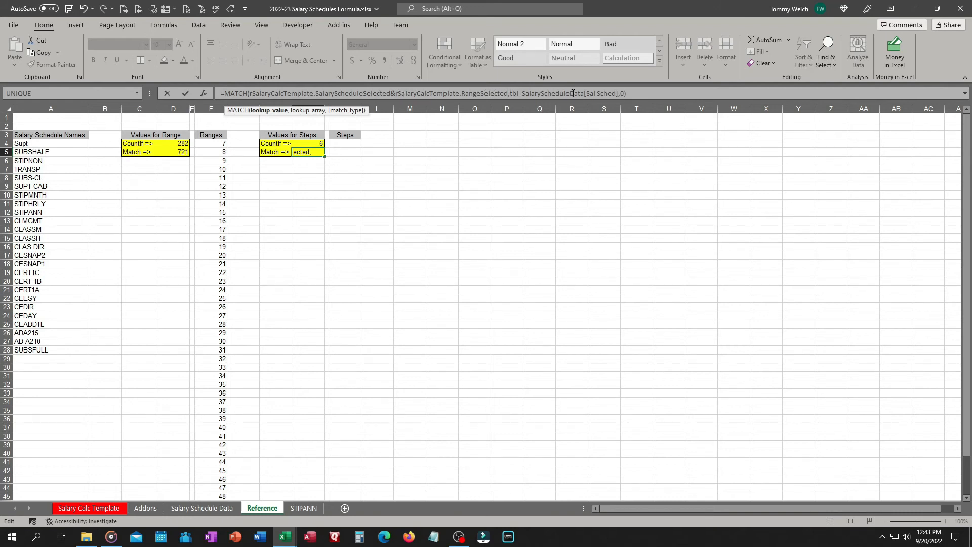
- Change the MATCH lookup array in I5 to tbl_SalaryScheduleData[SalSched Row] and commit the formula
left_click_drag(586, 93, 617, 93)
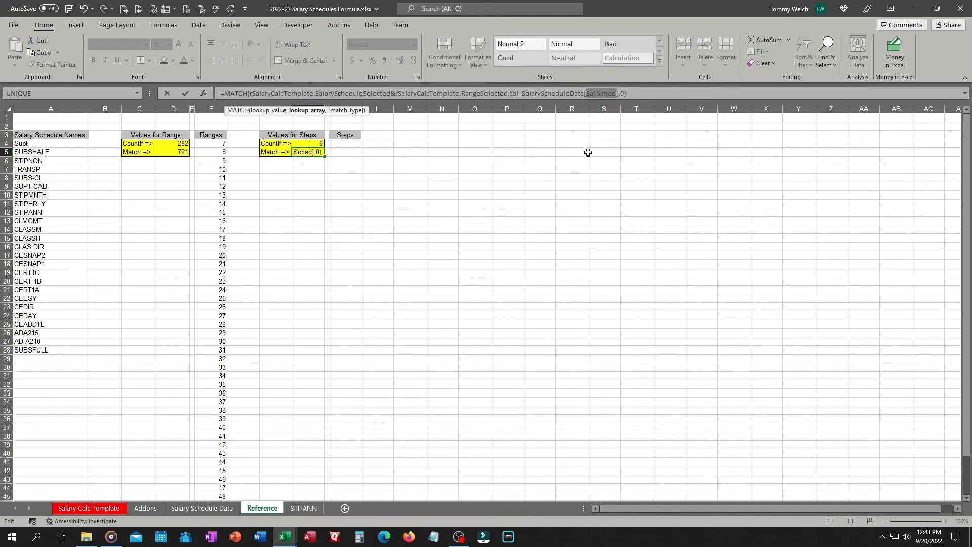
key("BackSpace")
key("BackSpace")
type("[")
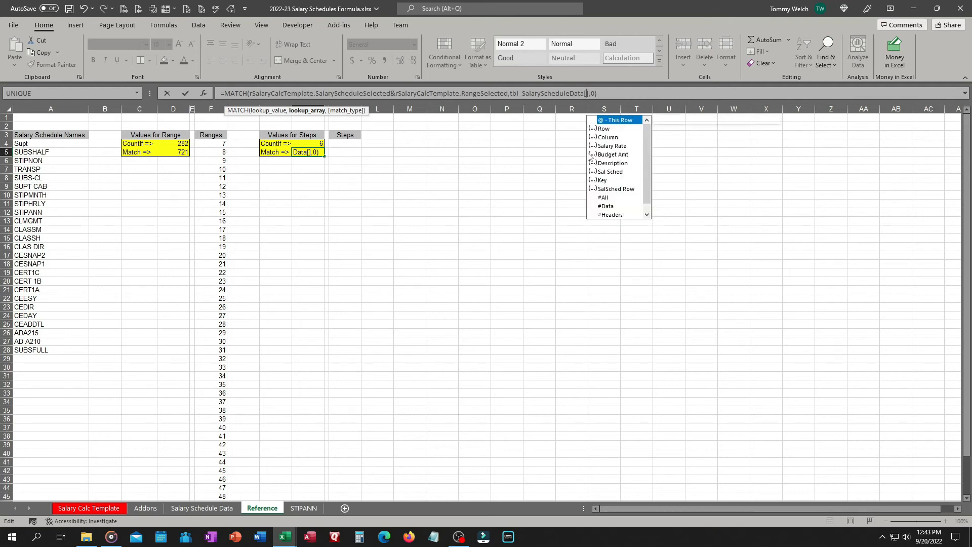
key("Down")
key("Down")
key("Down")
key("Down")
key("Down")
key("Down")
key("Down")
key("Down")
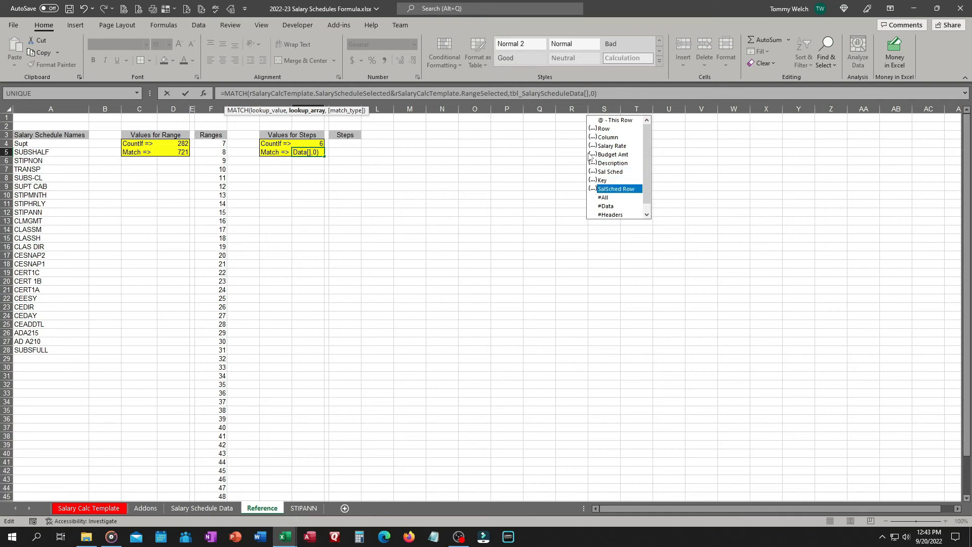
key("Tab")
key("Return")
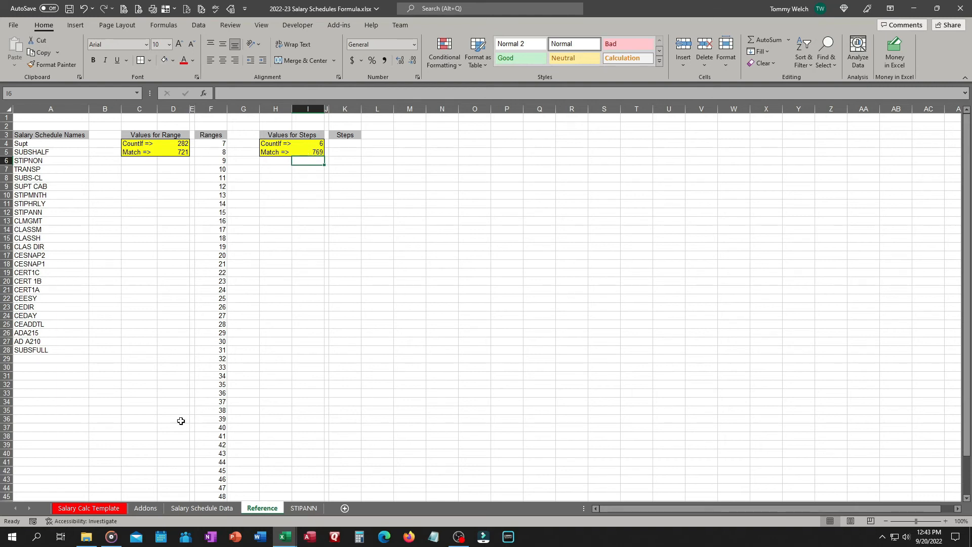
- Check the I5 match position against the CLASSH entries in Salary Schedule Data
left_click(202, 508)
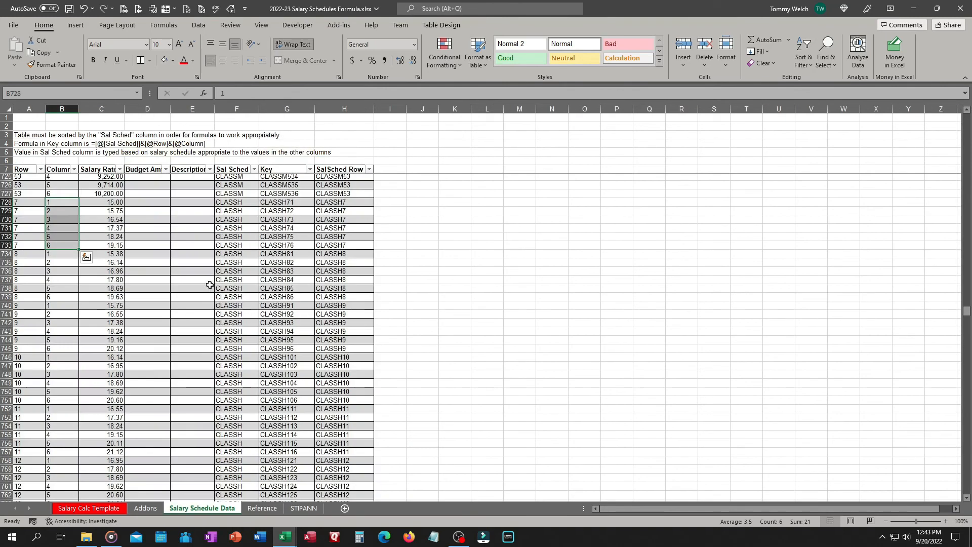
left_click(177, 375)
scroll(175, 375, "down", 3)
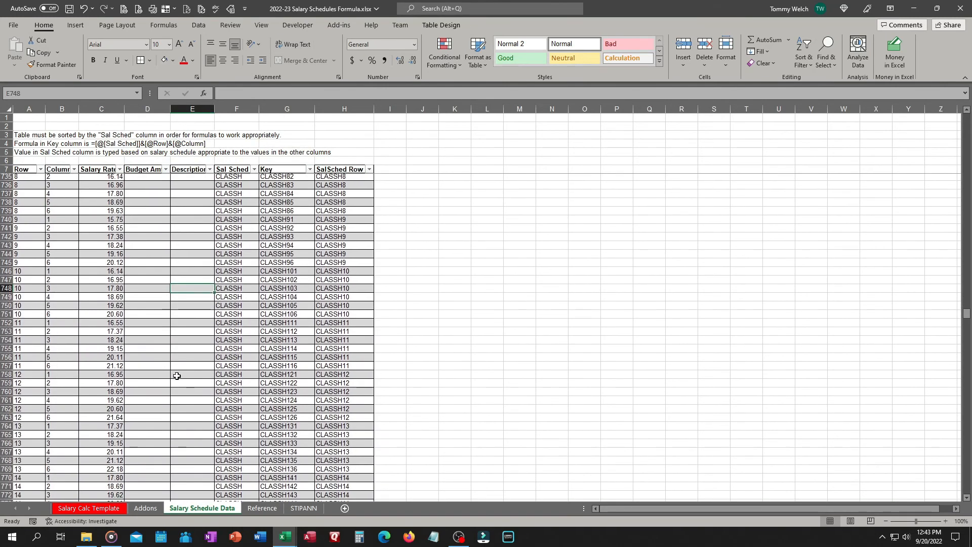
scroll(158, 387, "down", 4)
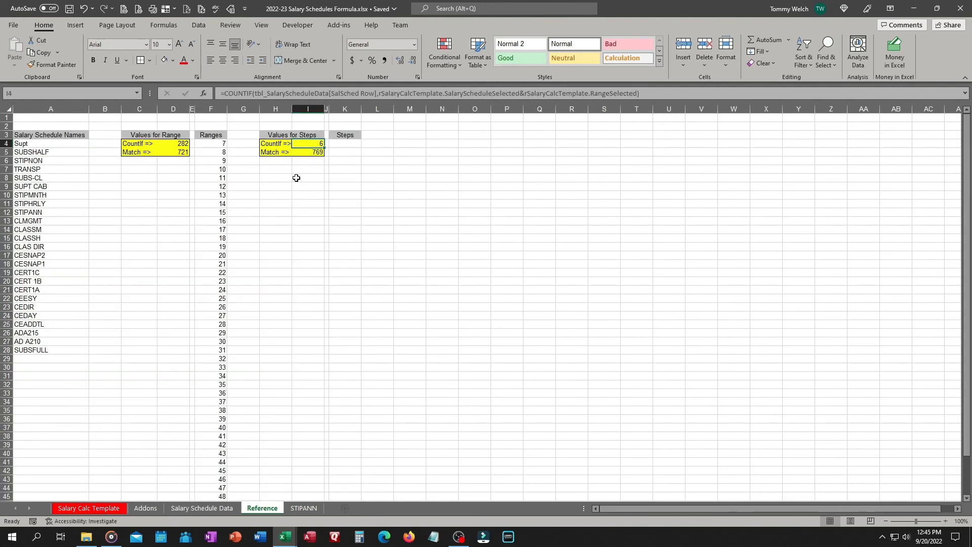
- Name Reference cell I4 rReference.SalaryScheduleStepCount, adapting the name of the range COUNTIF cell D4
left_click(304, 143)
left_click(180, 143)
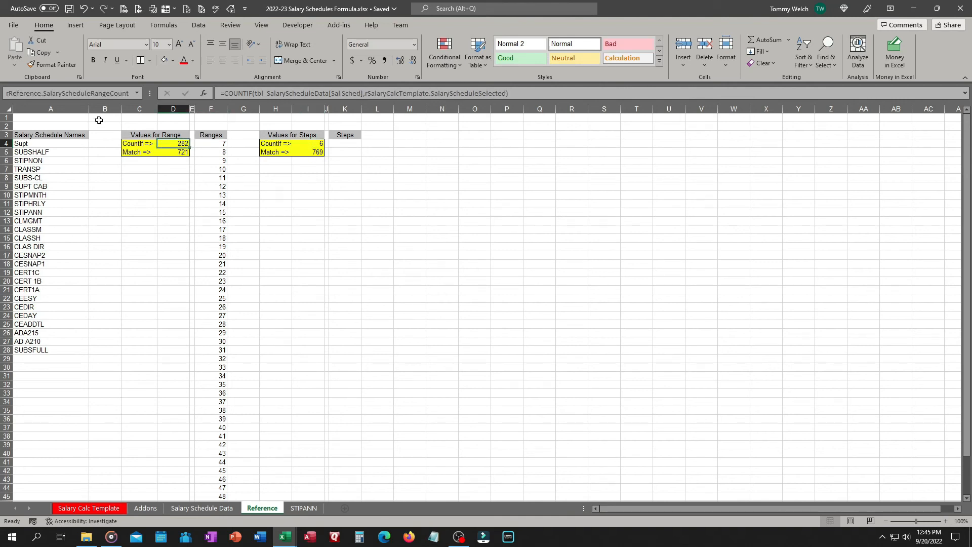
left_click(81, 93)
key("ctrl+c")
left_click(316, 143)
left_click(106, 93)
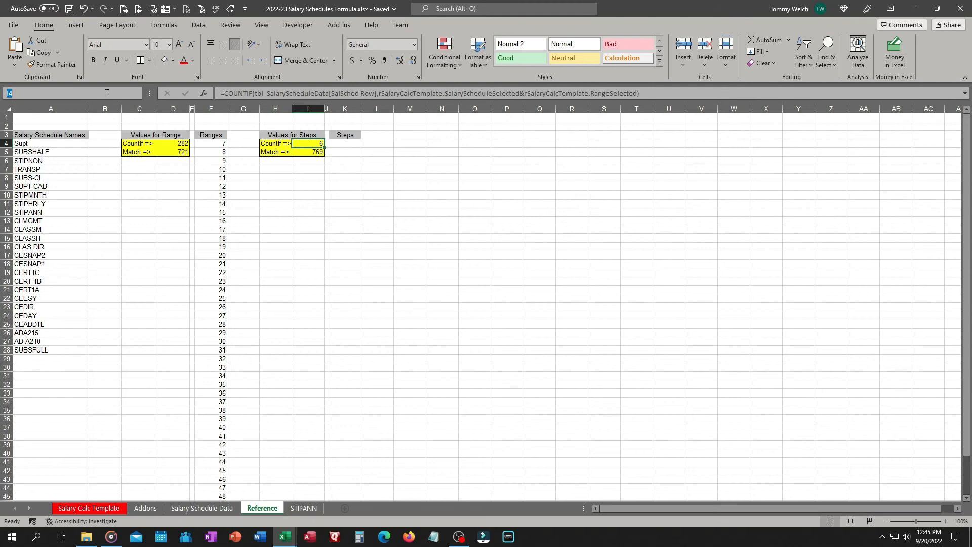
key("ctrl+v")
left_click(111, 93)
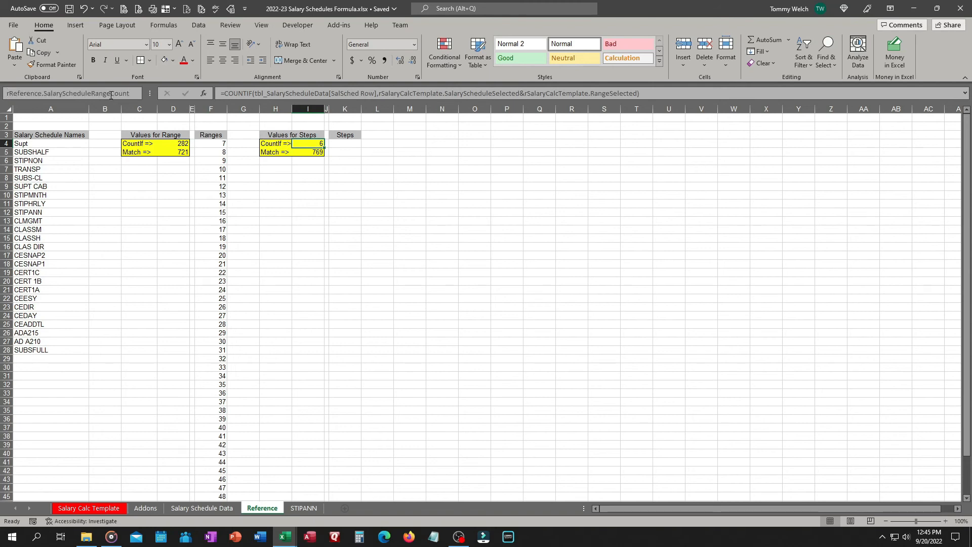
key("BackSpace")
key("BackSpace")
key("BackSpace")
key("BackSpace")
key("BackSpace")
key("Return")
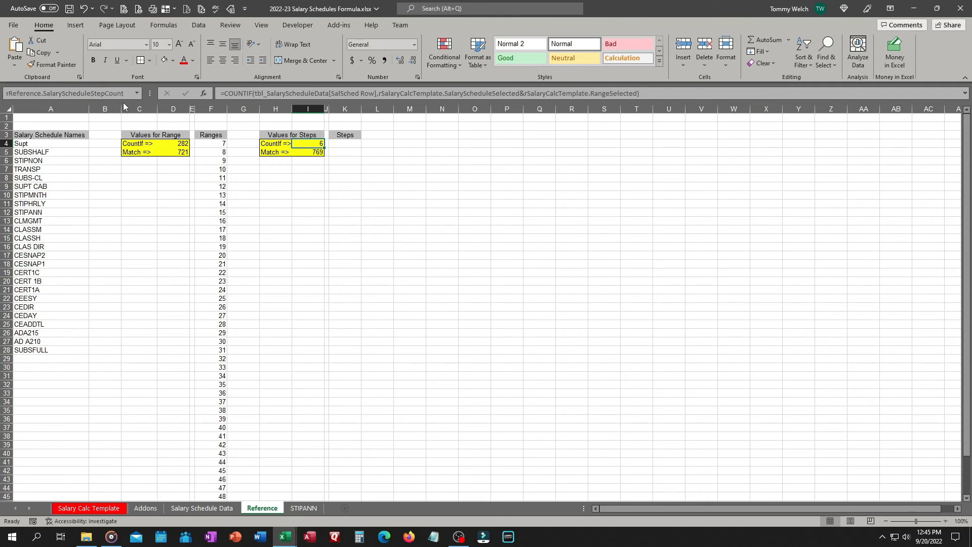
- Name Reference cell I5 rReference.SalaryScheduleStepStart, adapting the name of D4's neighbouring MATCH cell D5, and check both step names
left_click(185, 153)
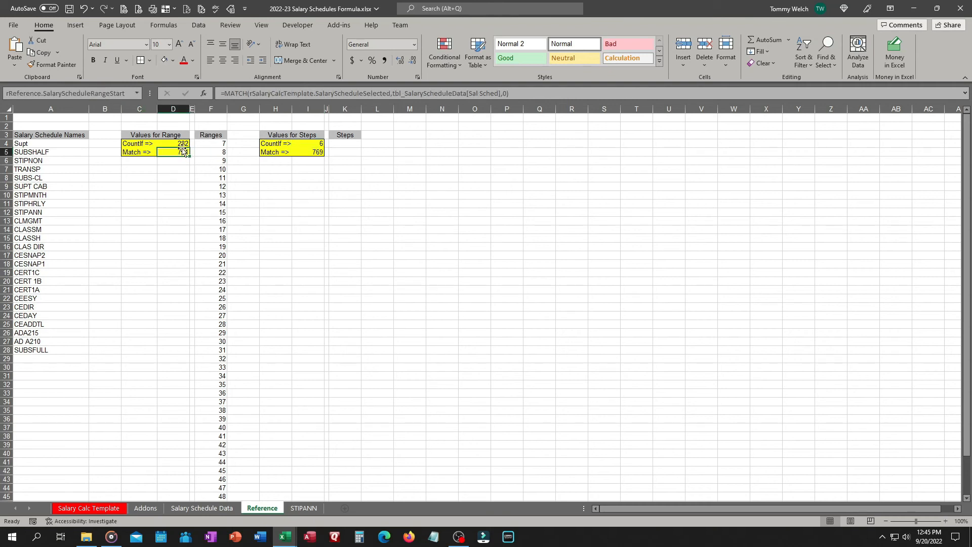
left_click(94, 94)
key("ctrl+c")
key("Escape")
left_click(310, 152)
left_click(101, 95)
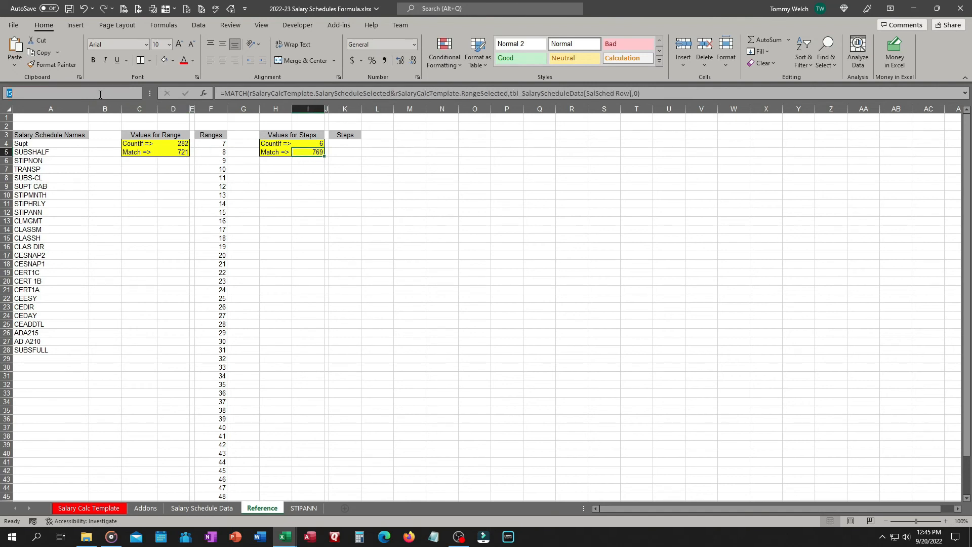
key("ctrl+v")
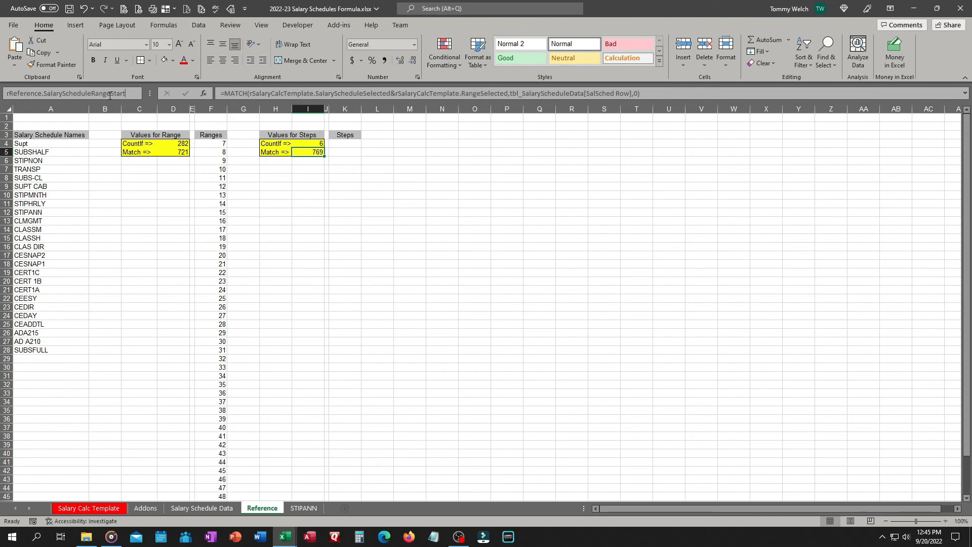
key("BackSpace")
key("BackSpace")
key("BackSpace")
key("BackSpace")
key("BackSpace")
type("step")
key("Return")
left_click(312, 142)
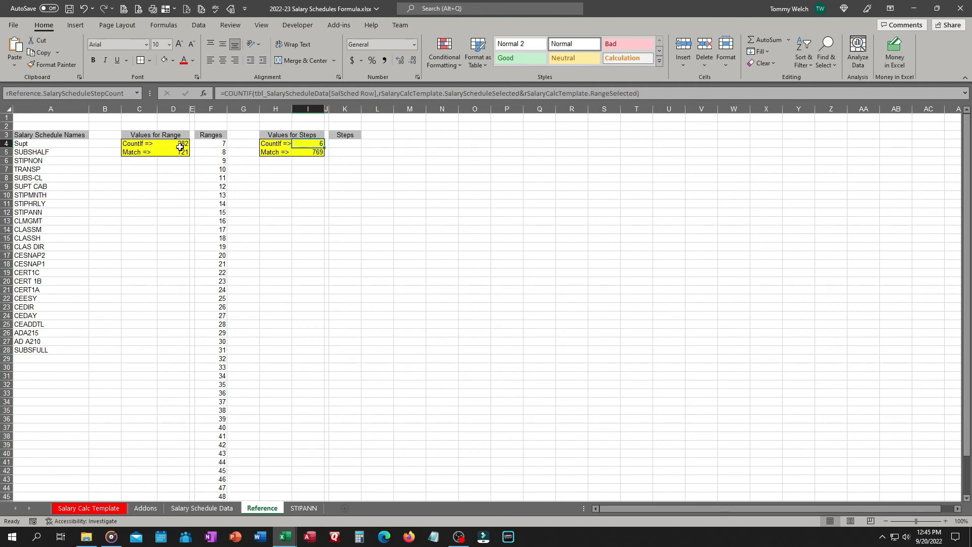
left_click(311, 153)
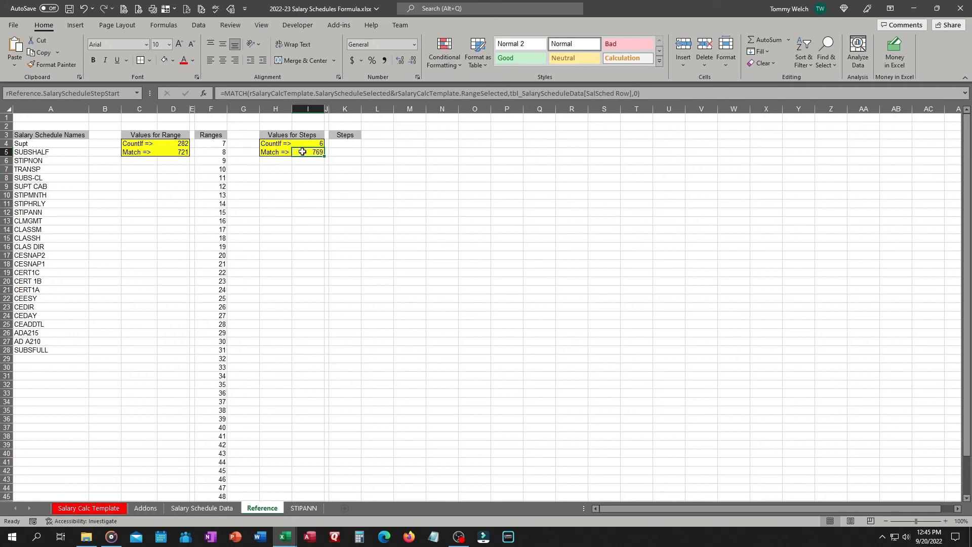
- Begin an OFFSET formula in K4 under Steps with the table's Column header as reference and rReference.SalaryScheduleStepStart as rows
left_click(344, 144)
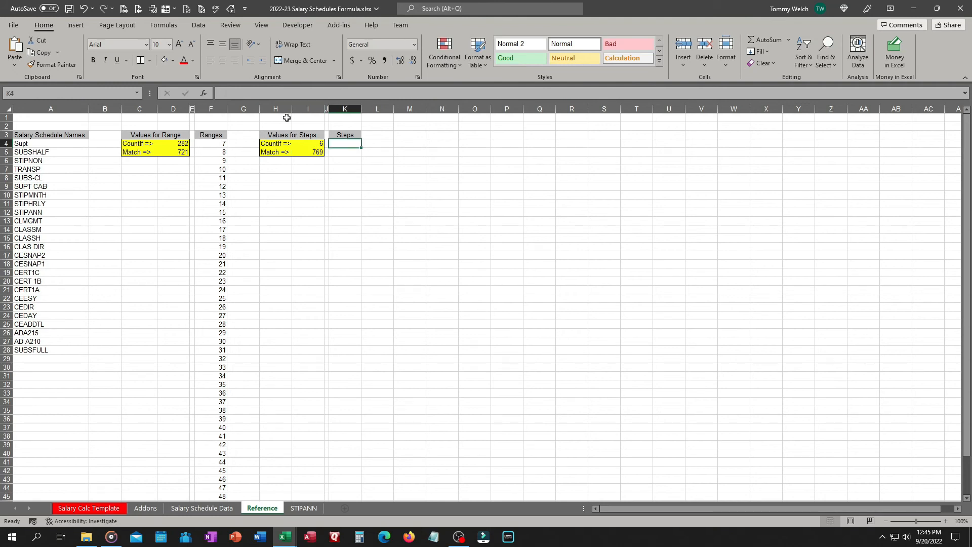
type("=OFFSET(")
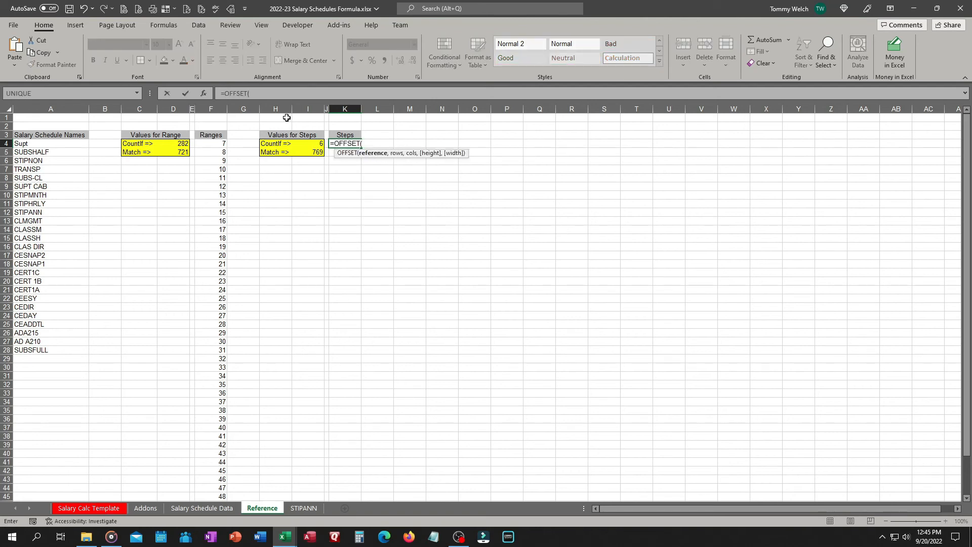
left_click(195, 507)
left_click(58, 170)
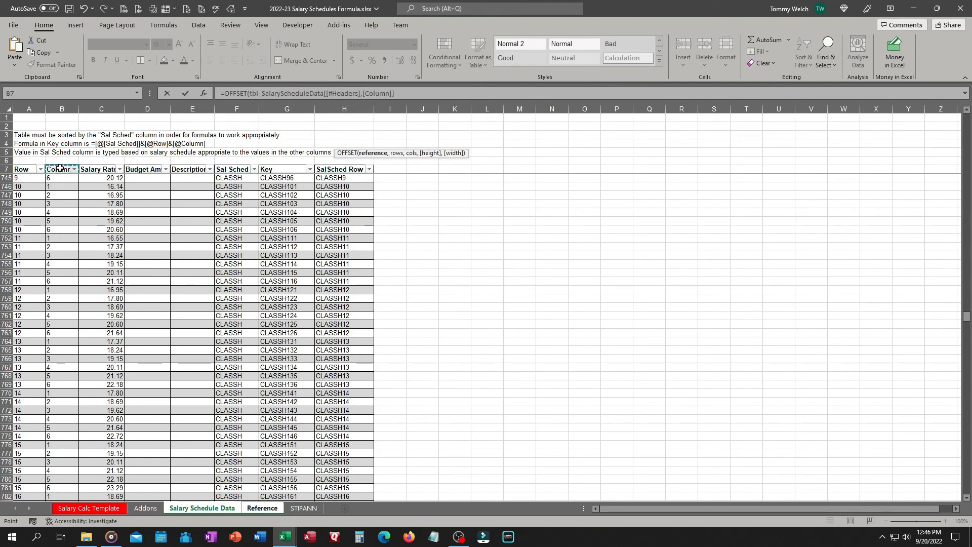
type(",")
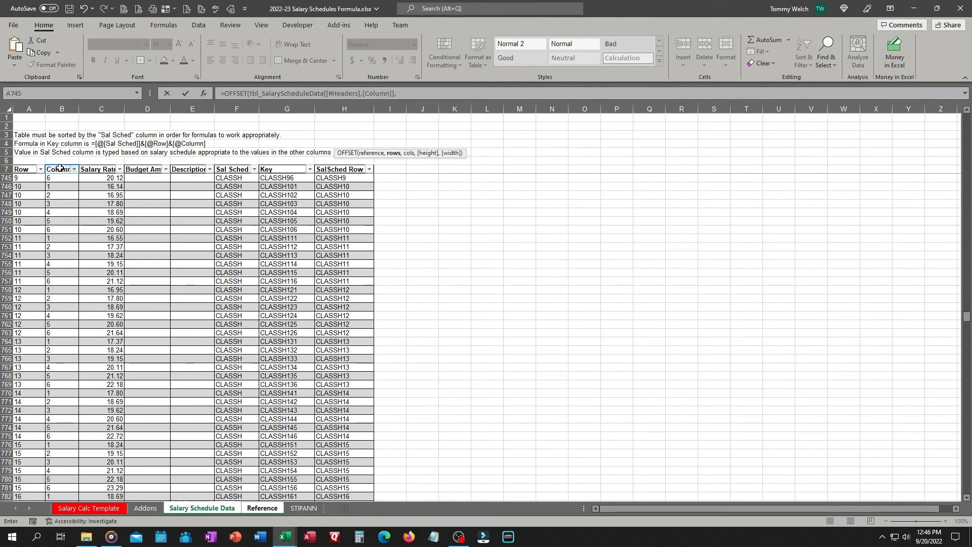
left_click(258, 510)
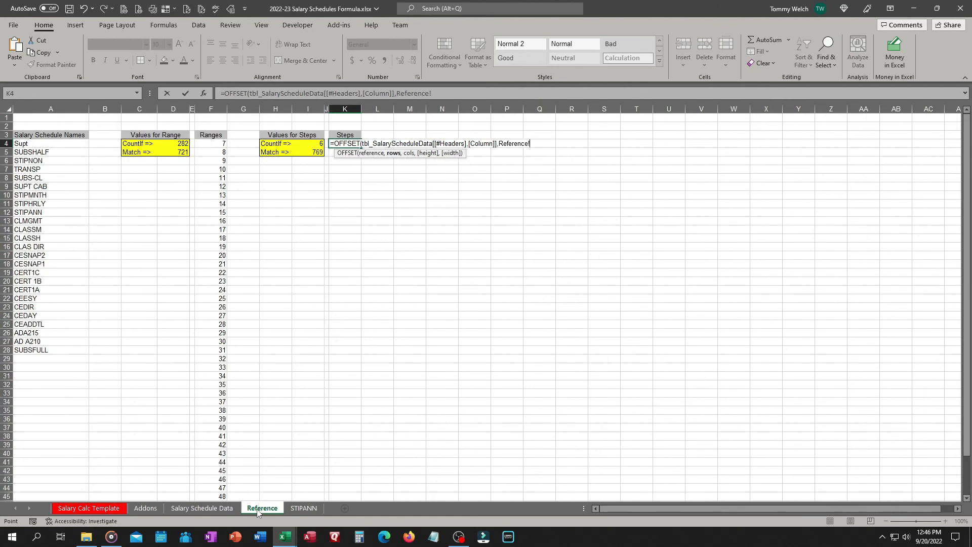
left_click(316, 153)
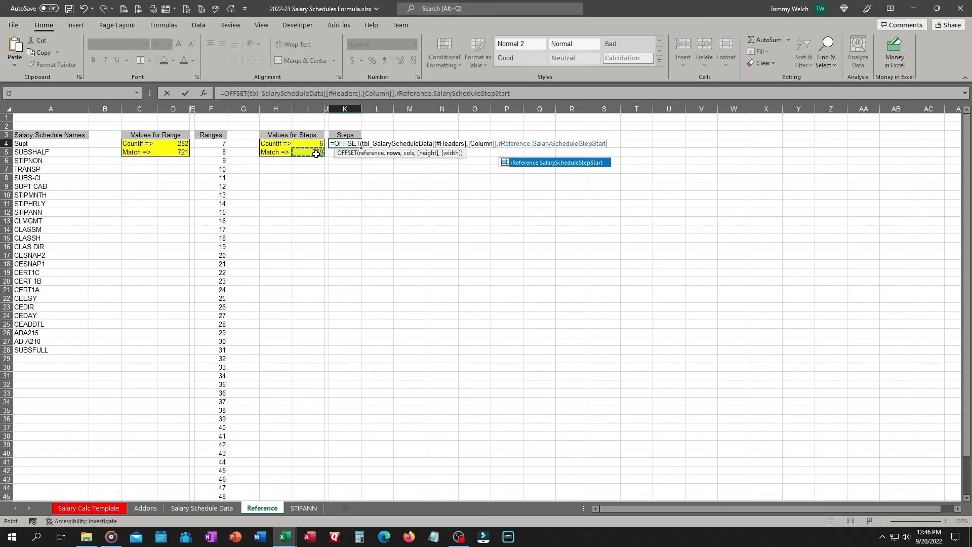
type(",")
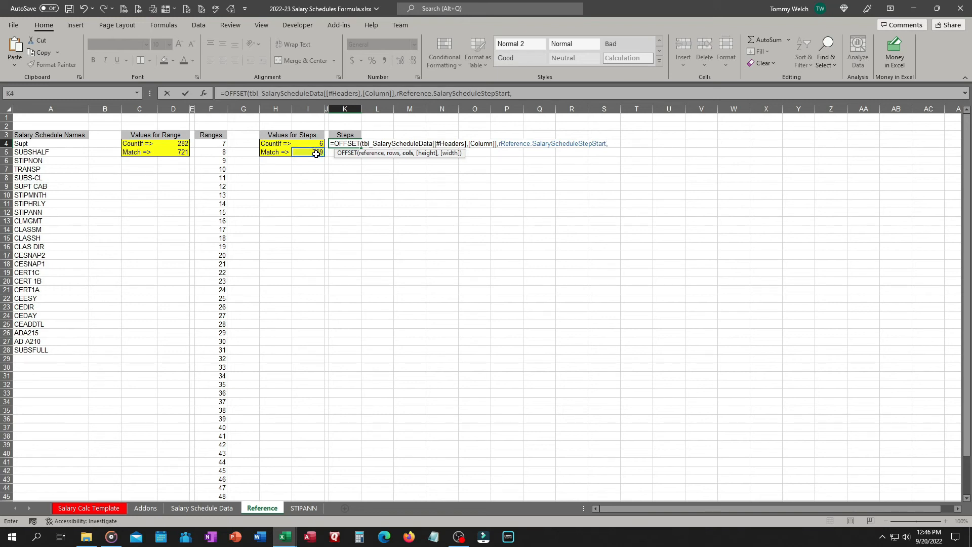
- Complete the K4 OFFSET formula with 0 columns and rReference.SalaryScheduleStepCount as height
type("0,")
left_click(313, 143)
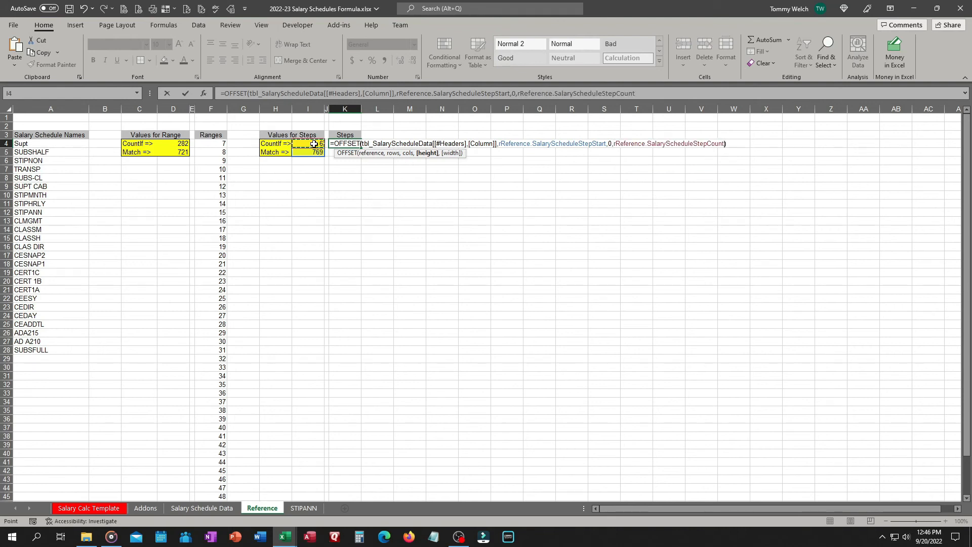
type(")")
key("Return")
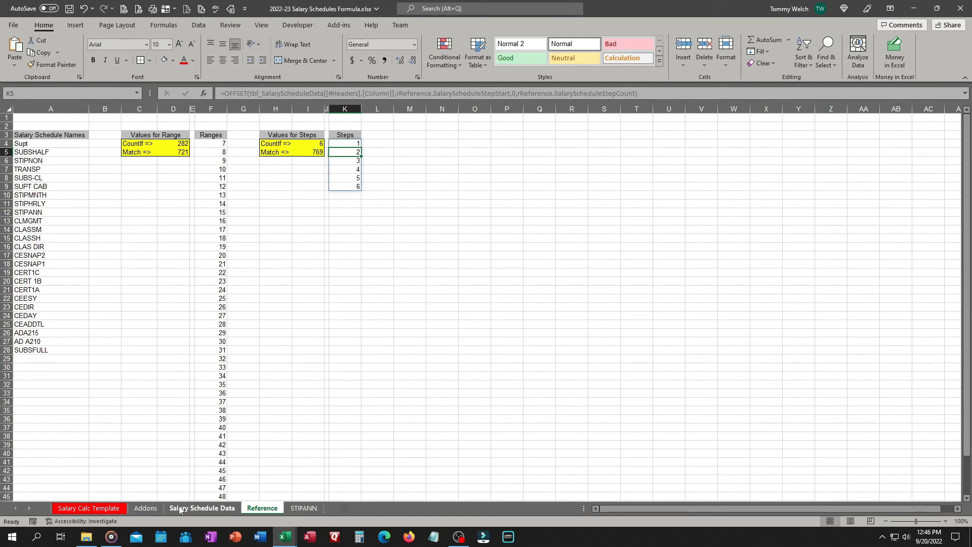
- Begin a data validation rule on Step cell M7 of the Salary Calc Template sheet that allows a List
left_click(96, 509)
left_click(599, 182)
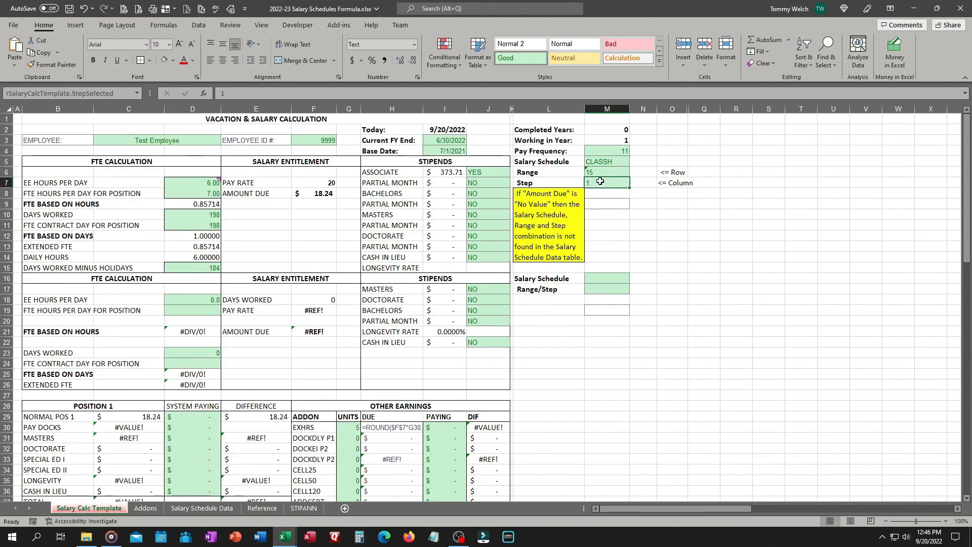
left_click(195, 25)
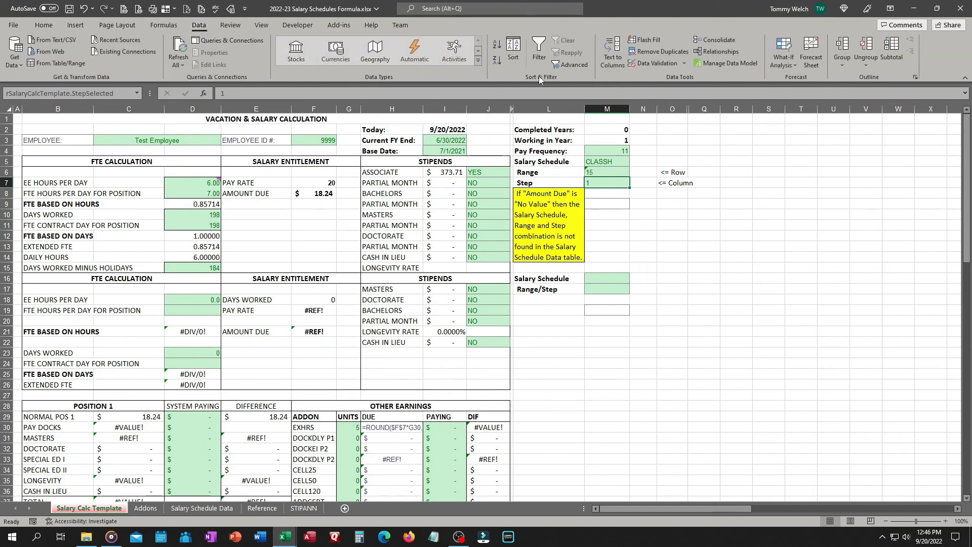
left_click(648, 65)
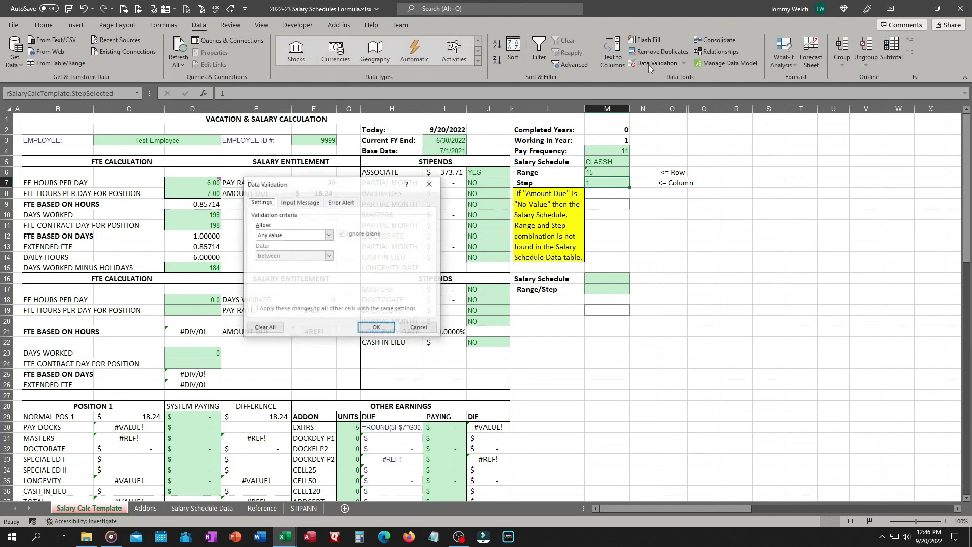
left_click(329, 235)
left_click(283, 264)
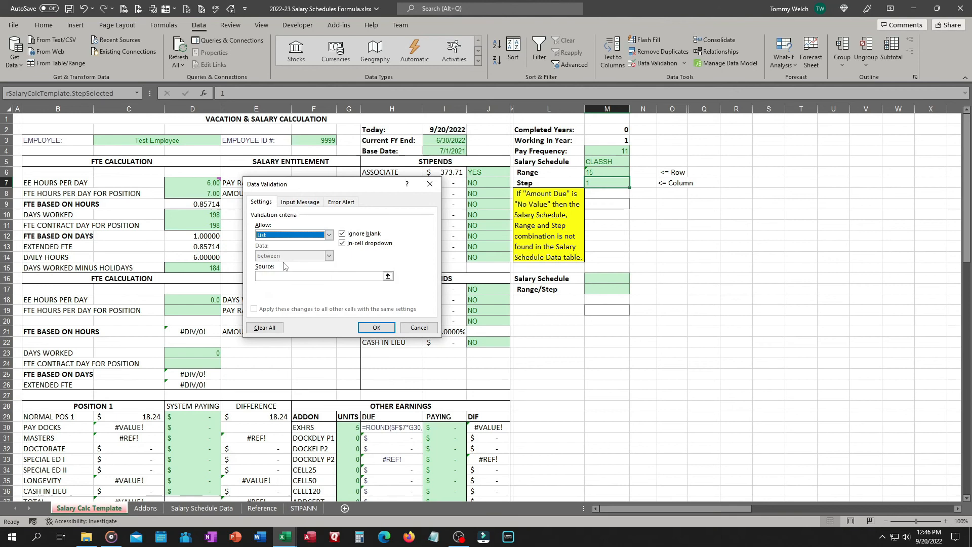
- Set the list source to the spilled Steps range =Reference!$K$4#, apply the rule and check the choices offered for Step
left_click(388, 276)
left_click(263, 508)
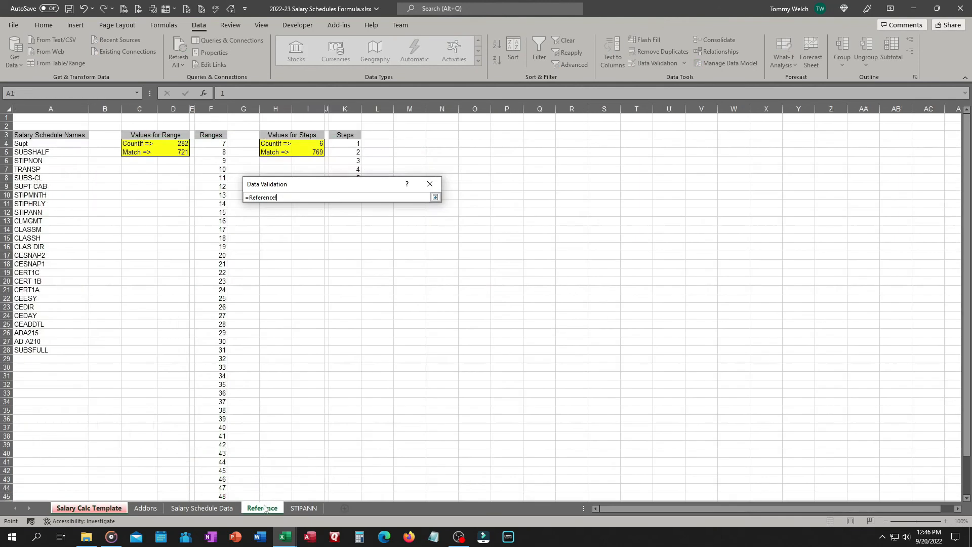
left_click(349, 144)
type("#")
key("Return")
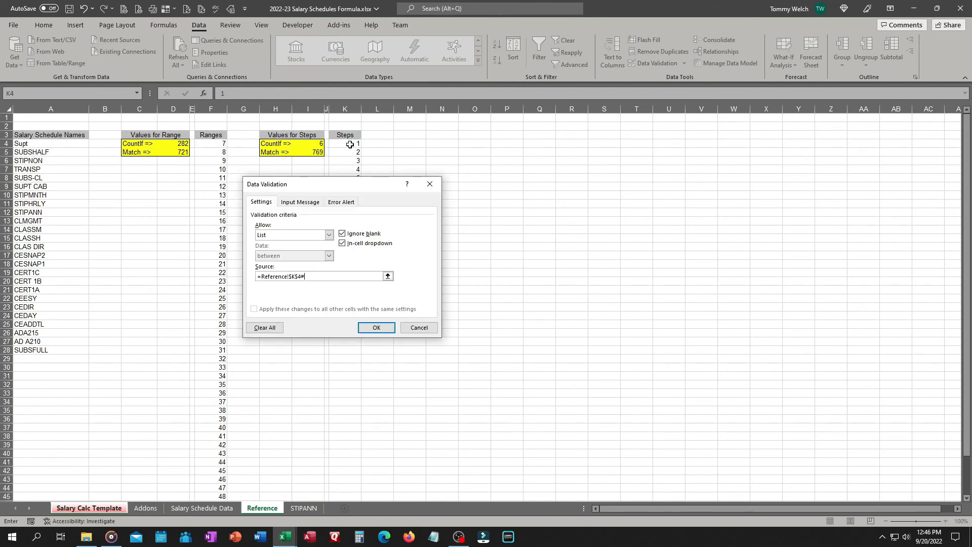
key("Return")
left_click(634, 183)
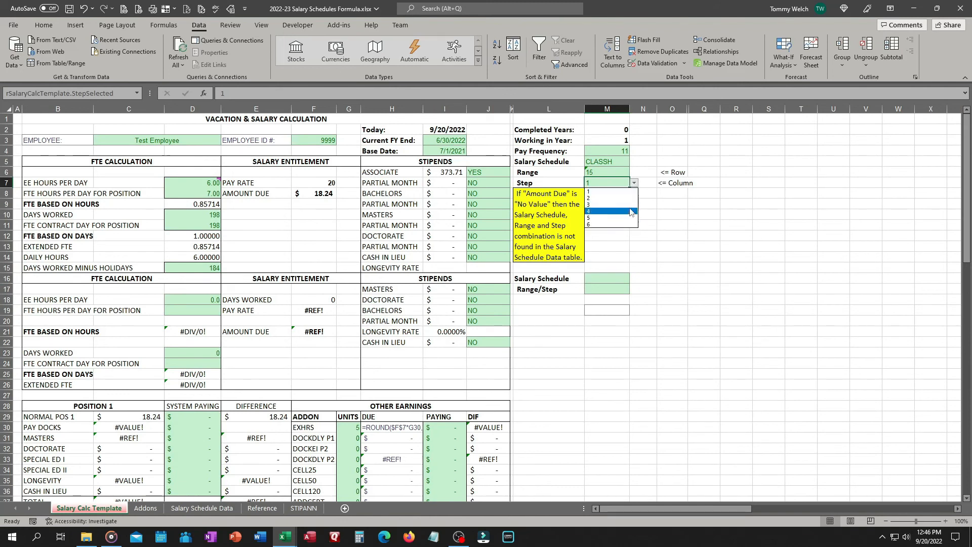
key("Escape")
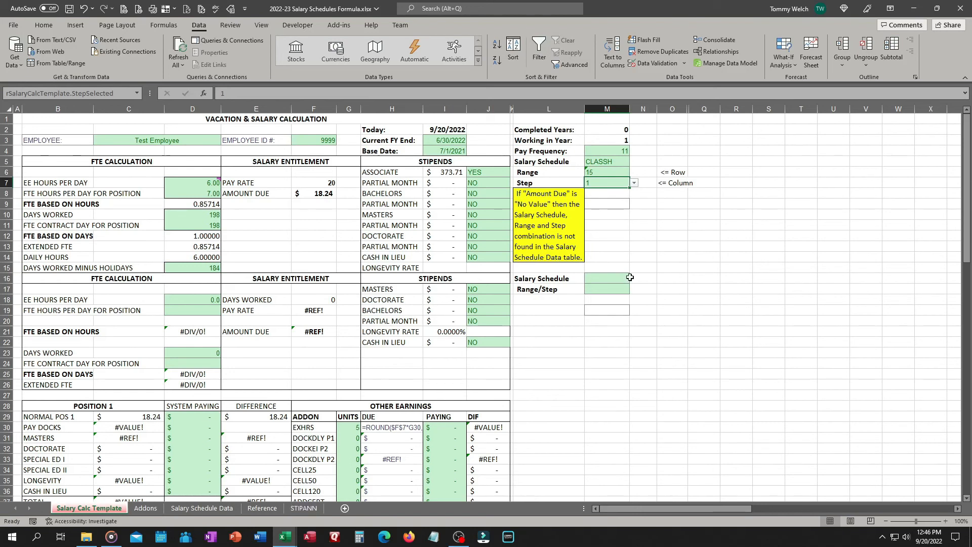
- Change the Salary Schedule in M5 from its dropdown list to STIPANN
left_click(609, 162)
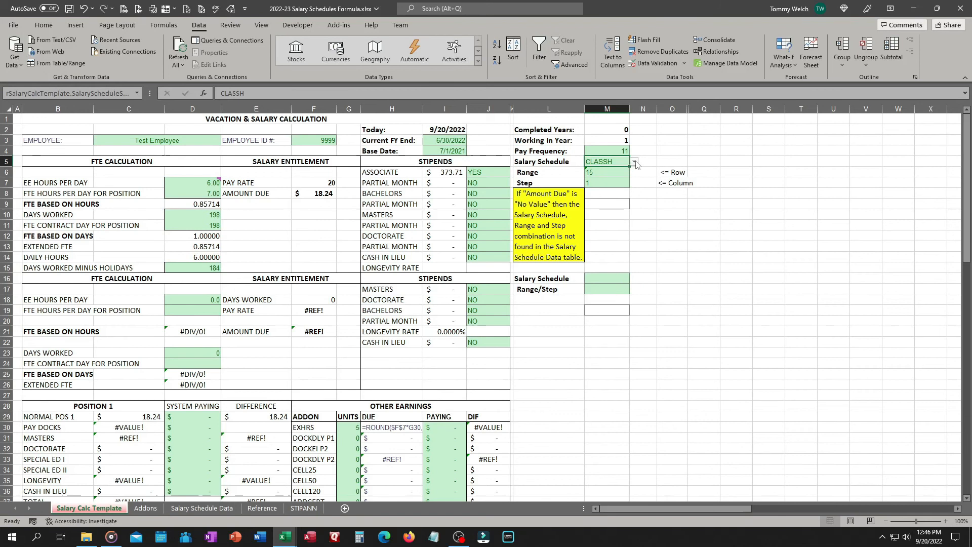
left_click(634, 162)
left_click(632, 174)
left_click(633, 174)
left_click(633, 174)
left_click(633, 174)
left_click(633, 174)
left_click(612, 184)
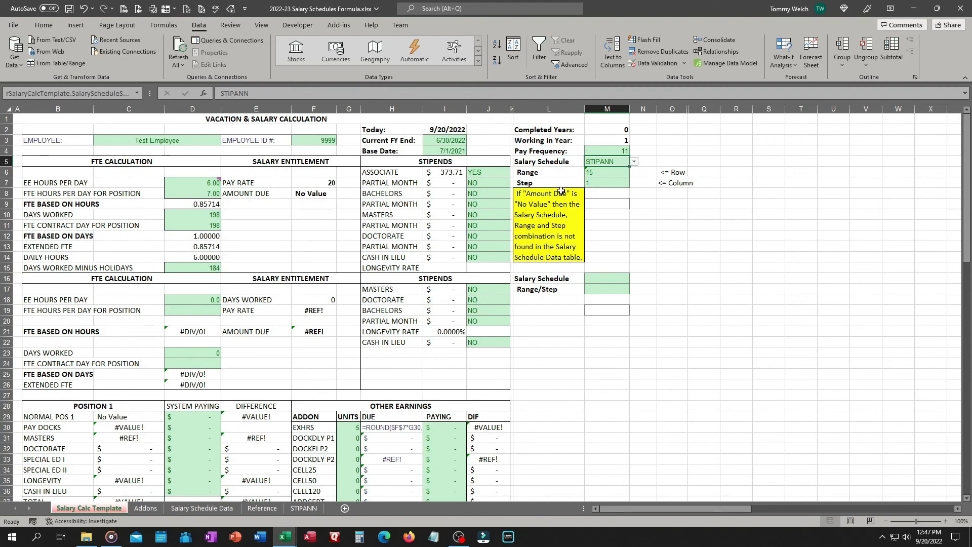
- Check the rows listed on the STIPANN sheet and set Range in the Salary Calc Template to 2
left_click(302, 508)
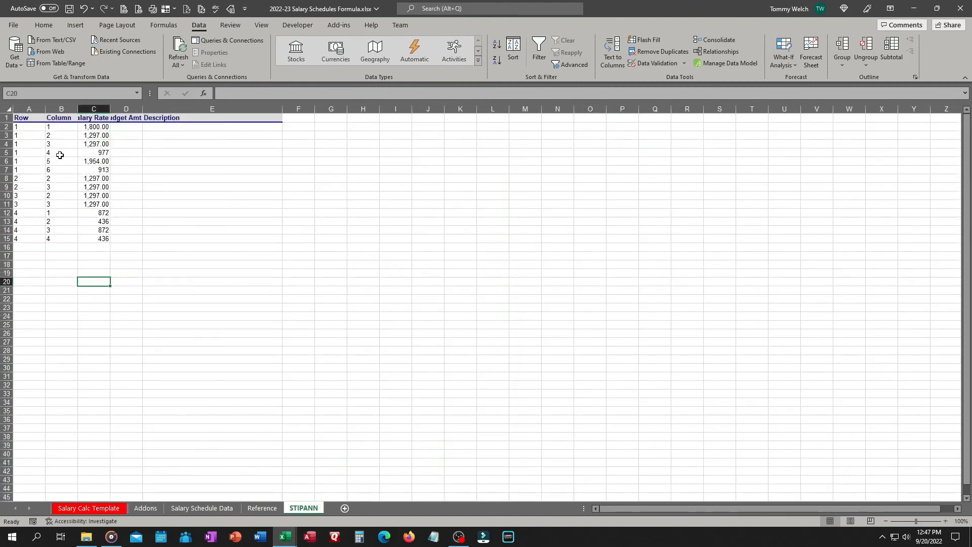
left_click(90, 508)
left_click(625, 173)
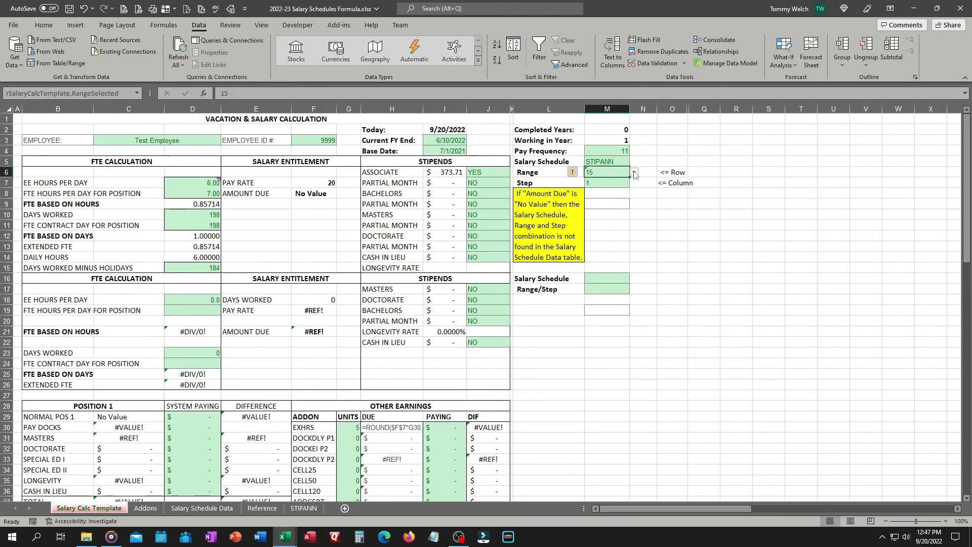
left_click(634, 173)
left_click(607, 187)
- Check the STIPANN sheet's columns for row 2 and set Step in the Salary Calc Template to 2
left_click(303, 508)
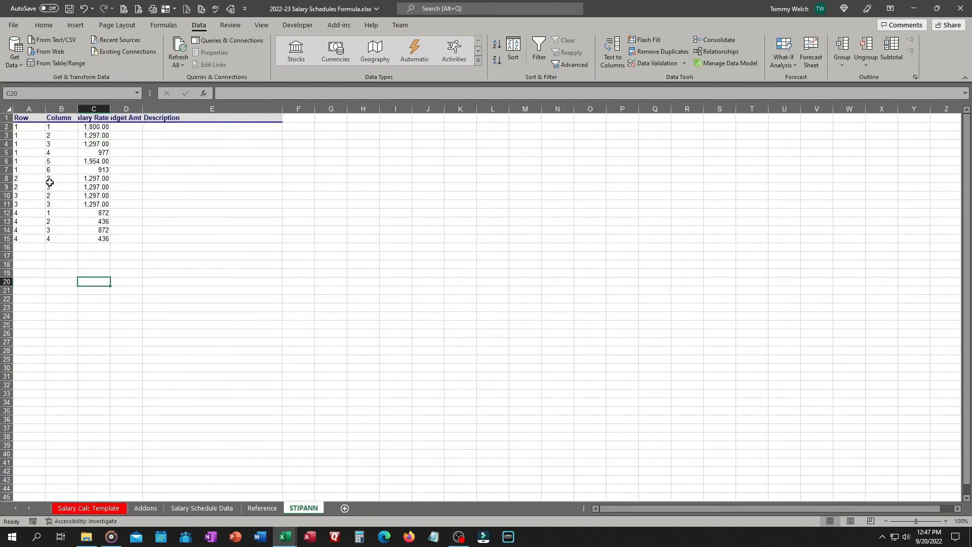
left_click(86, 508)
left_click(612, 183)
left_click(634, 183)
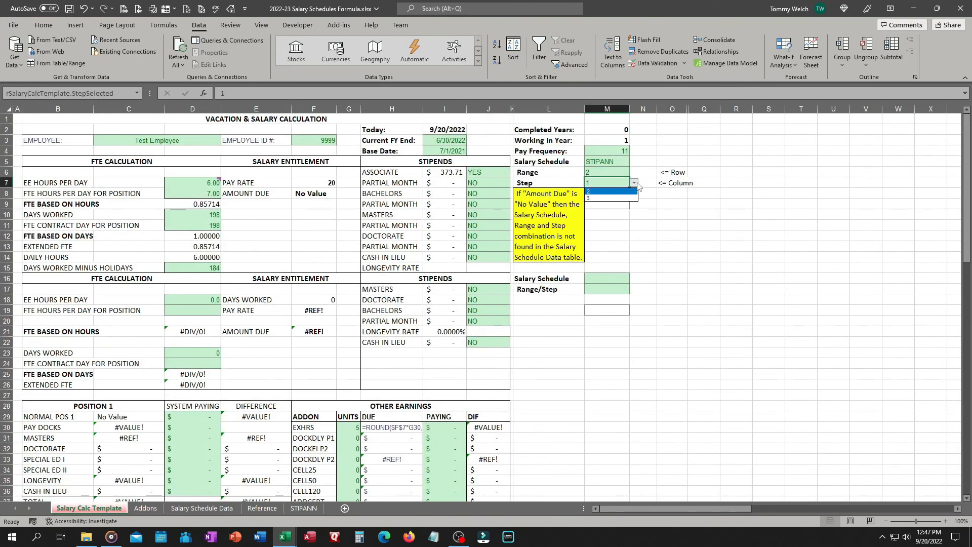
left_click(625, 190)
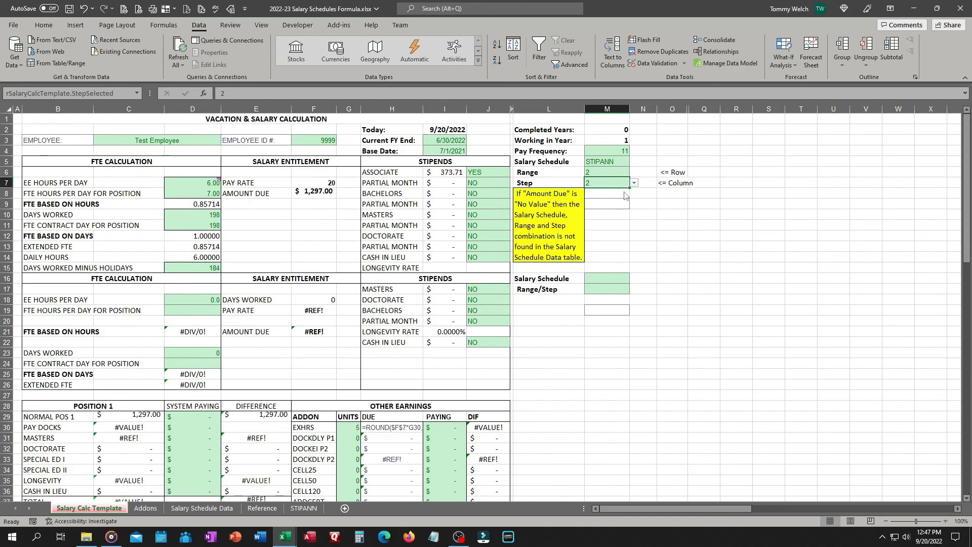
- Test another STIPANN combination by setting Range to 1 and Step to 1
left_click(618, 172)
left_click(634, 173)
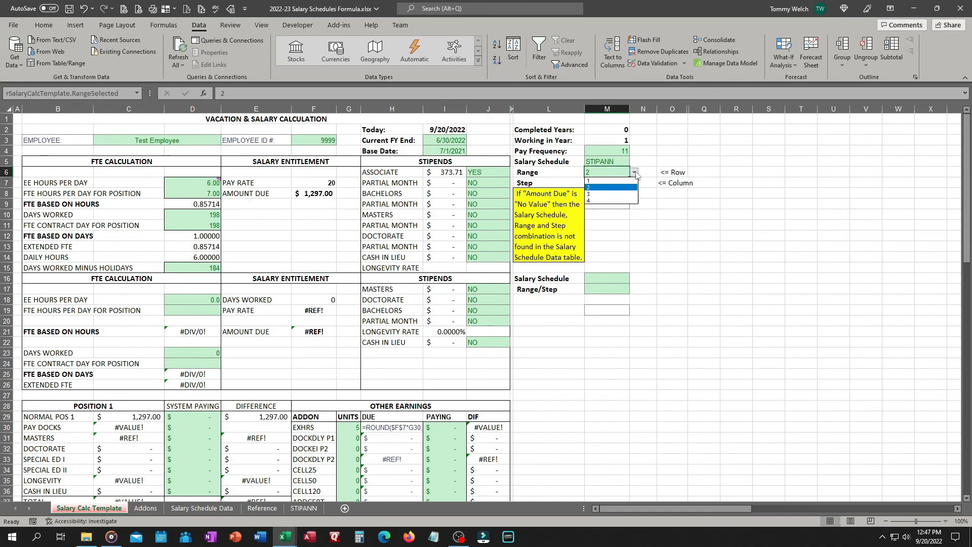
left_click(628, 180)
left_click(624, 183)
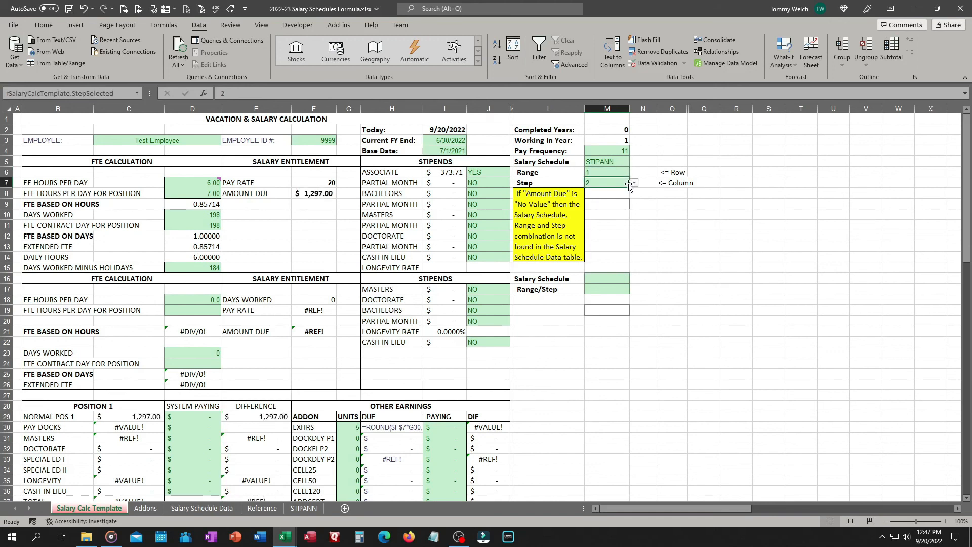
left_click(634, 183)
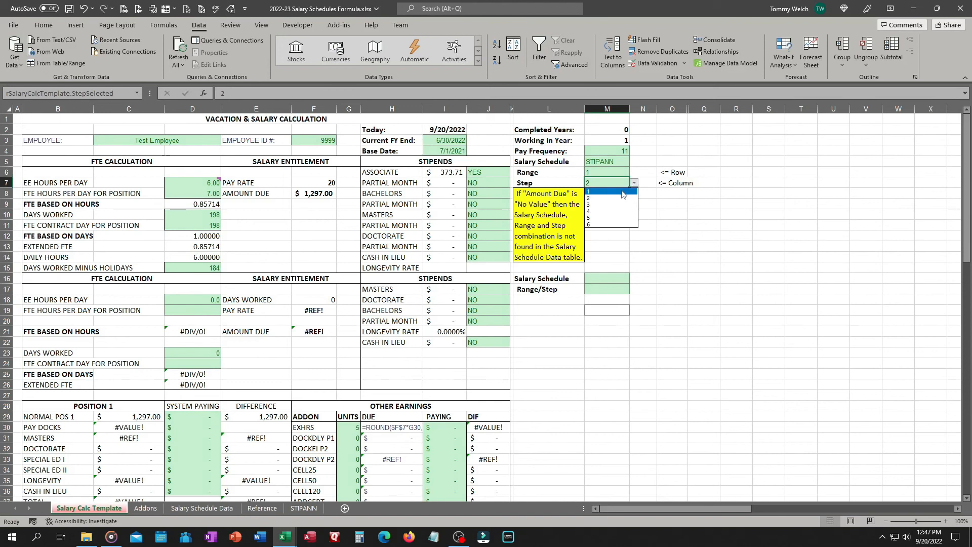
left_click(622, 192)
- Check the rates on the STIPANN sheet, and set Range to 4 and Step to 1 in the Salary Calc Template
left_click(306, 508)
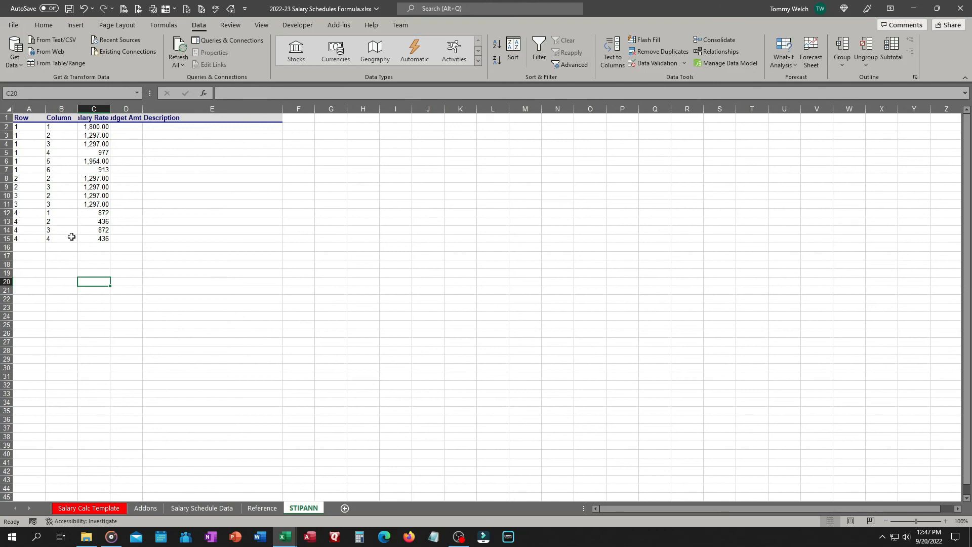
left_click(83, 507)
left_click(603, 173)
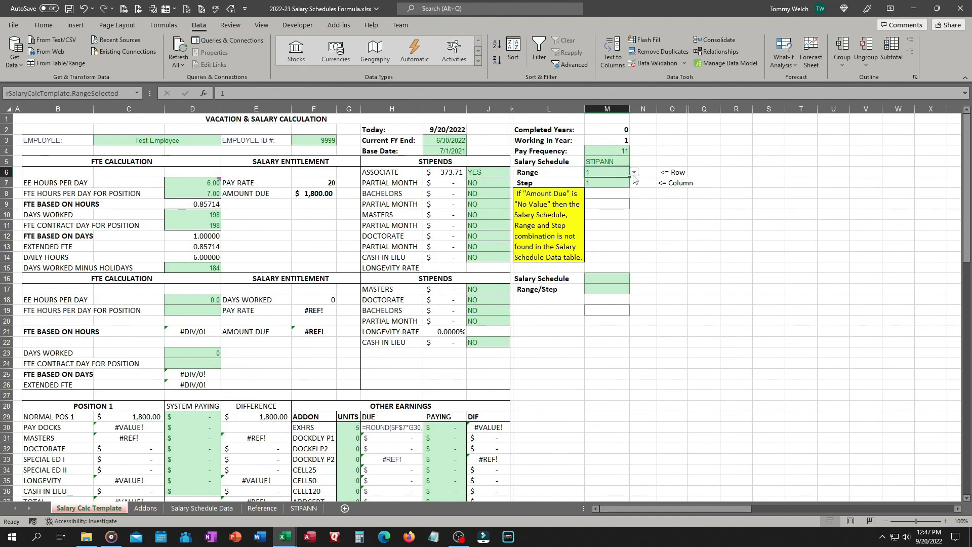
left_click(634, 172)
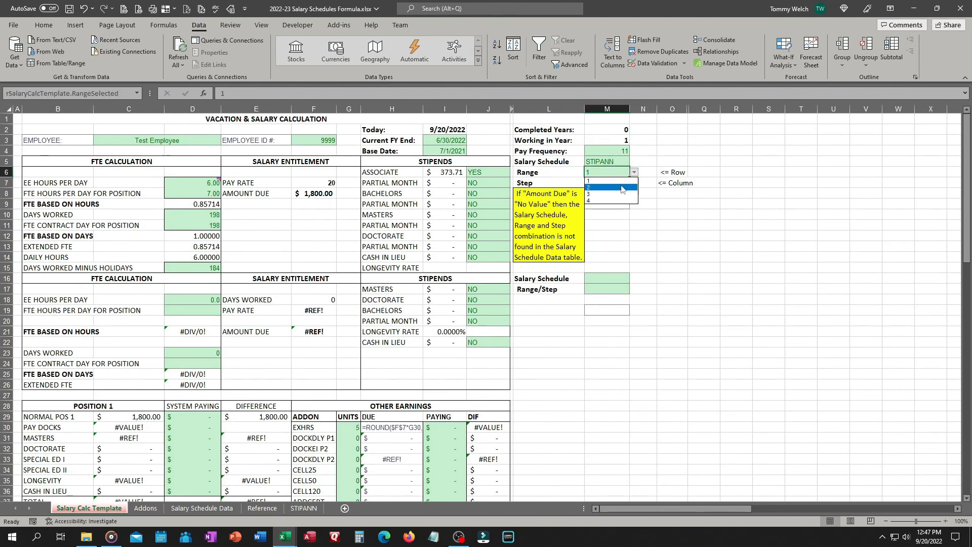
left_click(593, 201)
left_click(623, 183)
left_click(634, 183)
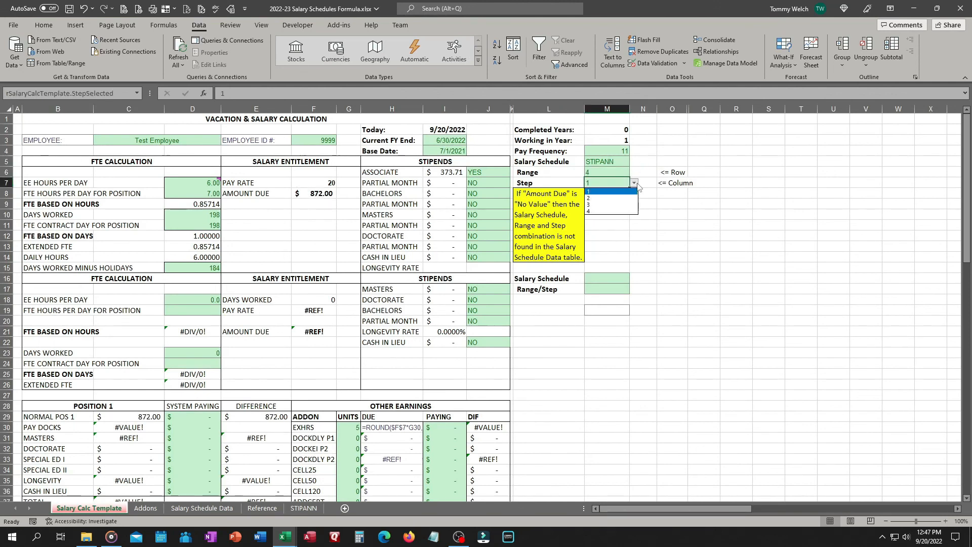
left_click(614, 194)
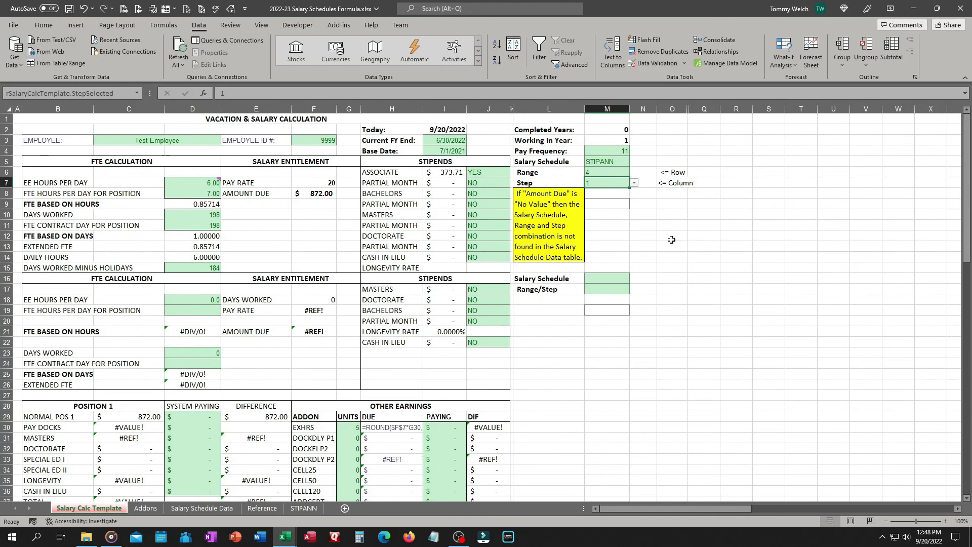
- Delete the "<= Row" and "<= Column" notes in O6:O7 beside Range and Step, and look over the rest of the template
left_click_drag(670, 173, 670, 183)
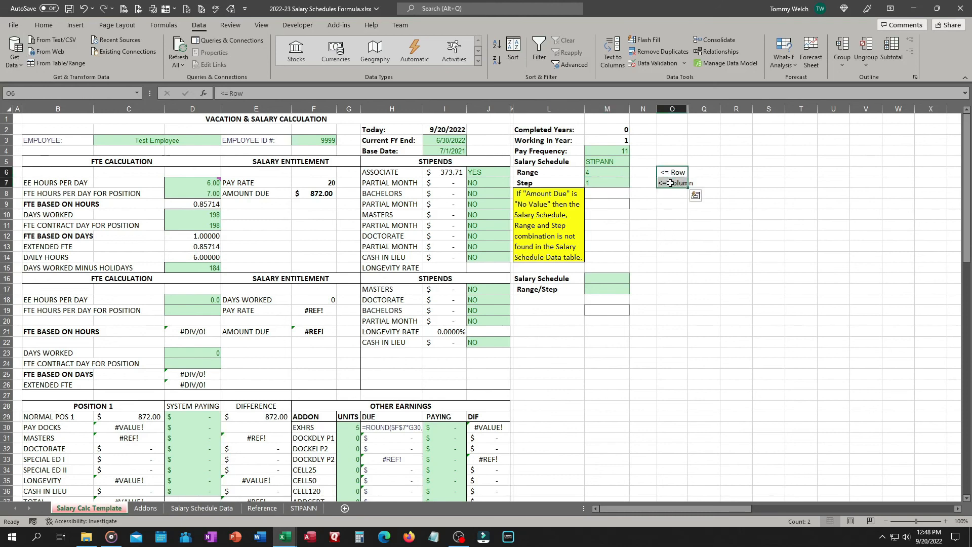
key("Delete")
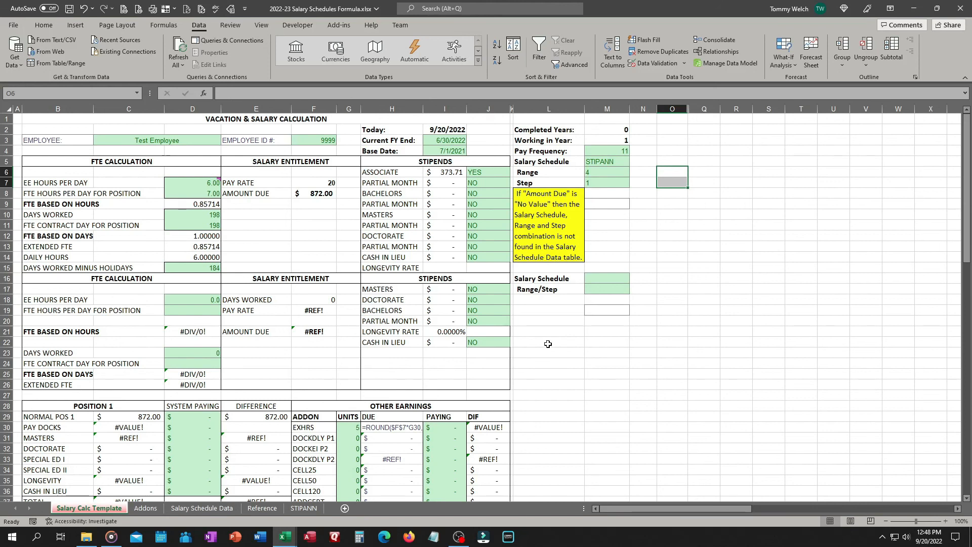
scroll(548, 344, "down", 3)
scroll(556, 336, "down", 3)
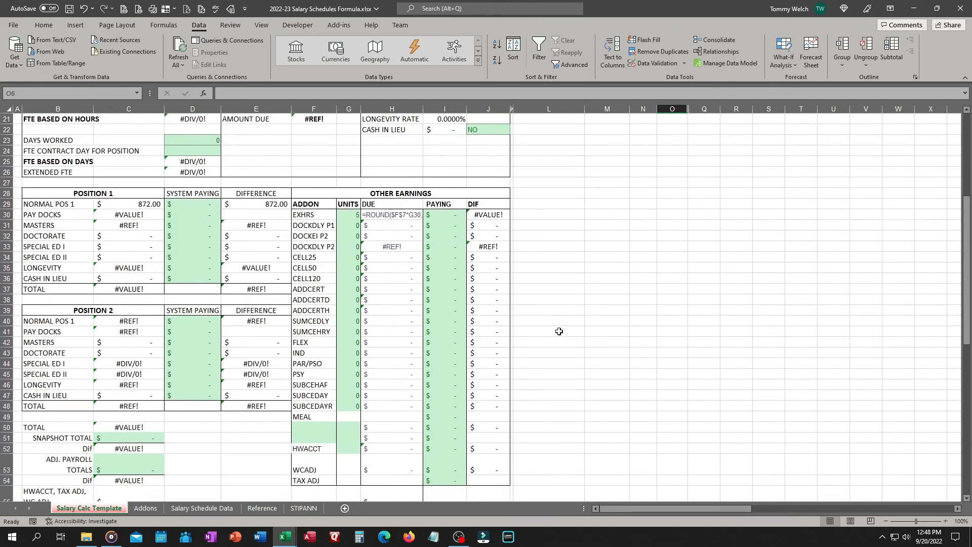
scroll(558, 331, "up", 7)
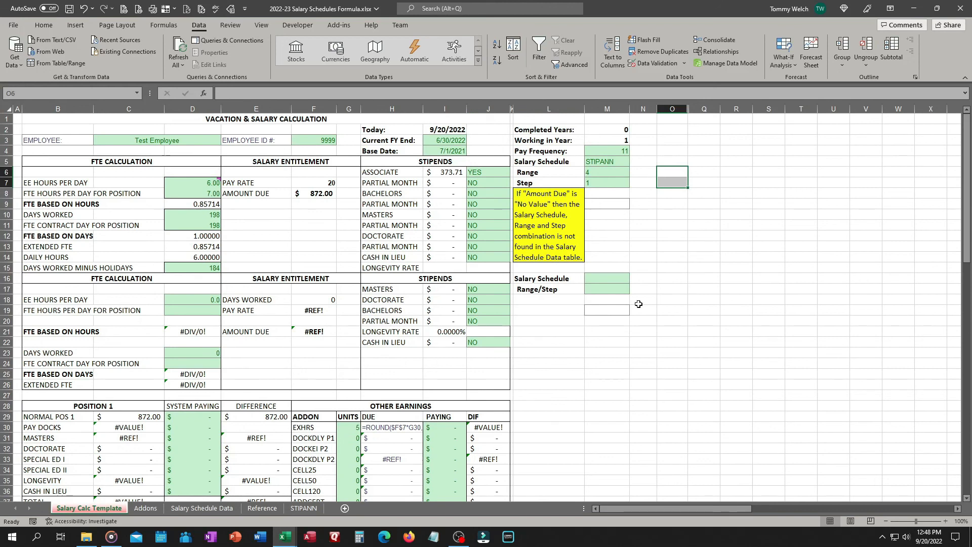
- Review the helper values and lists on the Reference sheet and the table on the Salary Schedule Data sheet
left_click(261, 507)
left_click(104, 195)
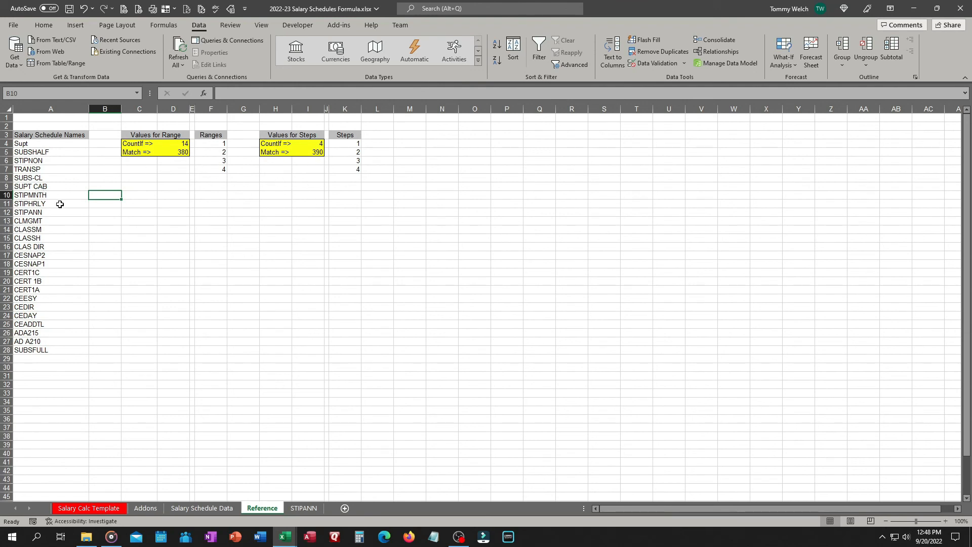
left_click(195, 508)
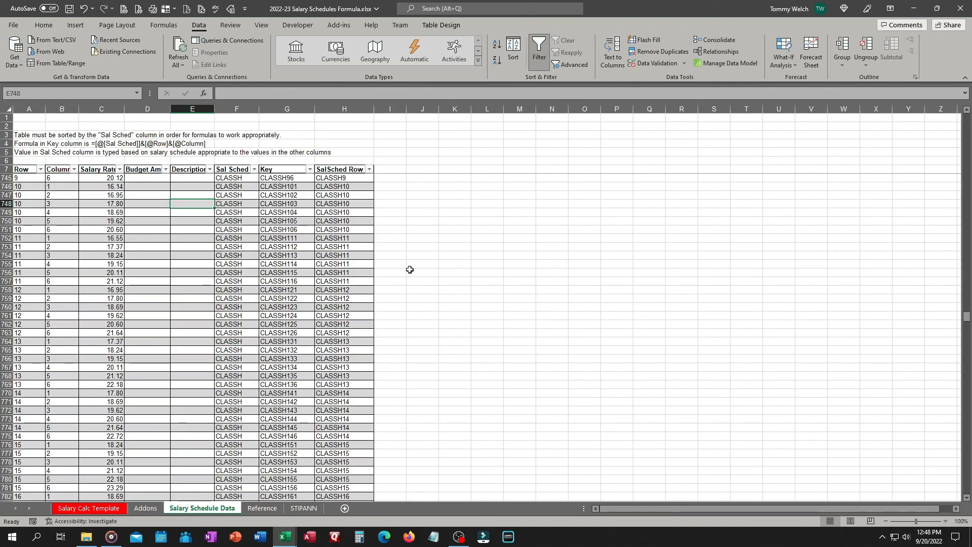
left_click(75, 508)
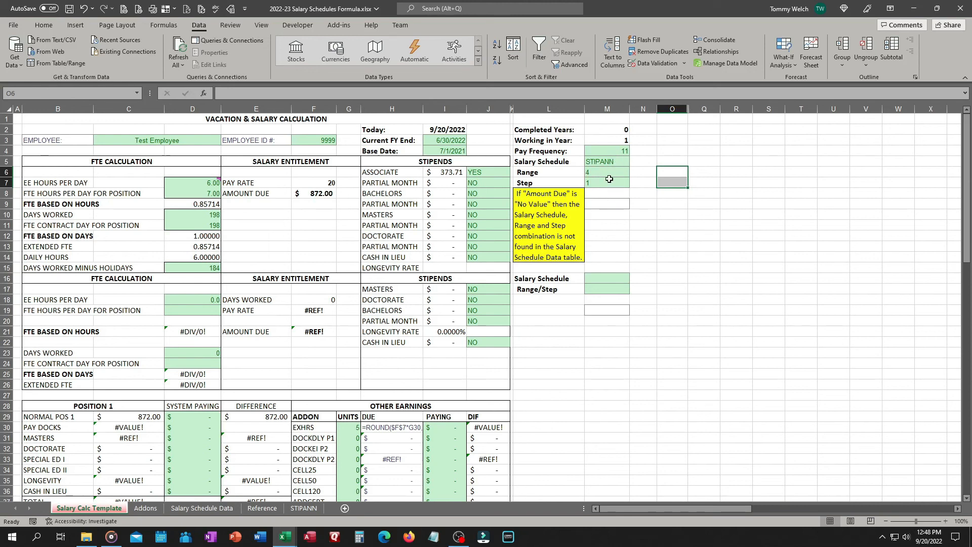
- Test a CLASSH combination in the Salary Calc Template by setting Salary Schedule to CLASSH and Range to 15
left_click(617, 162)
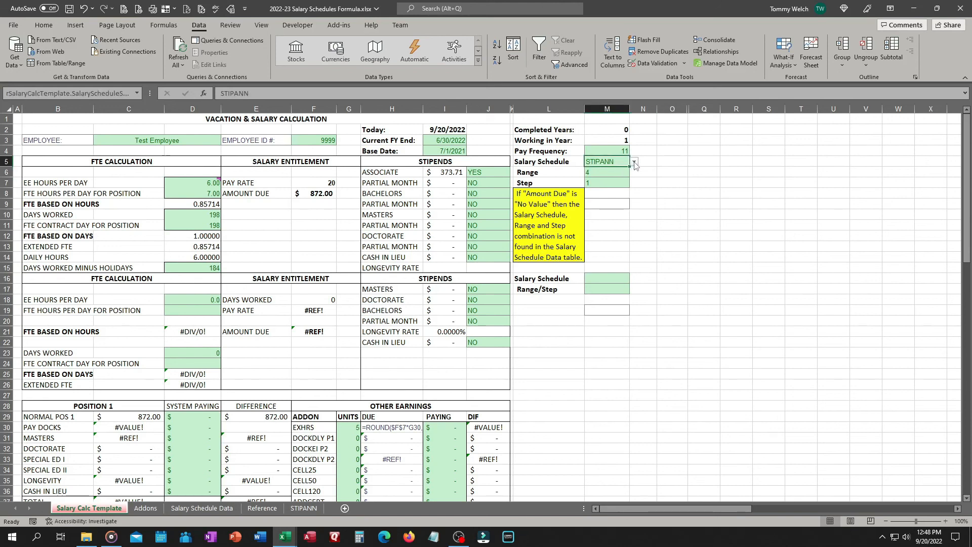
left_click(634, 162)
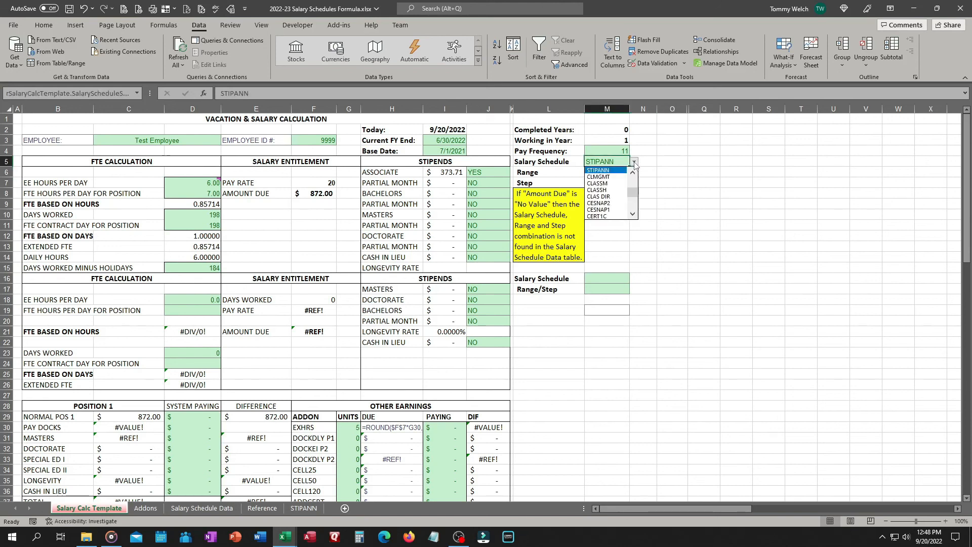
left_click(609, 193)
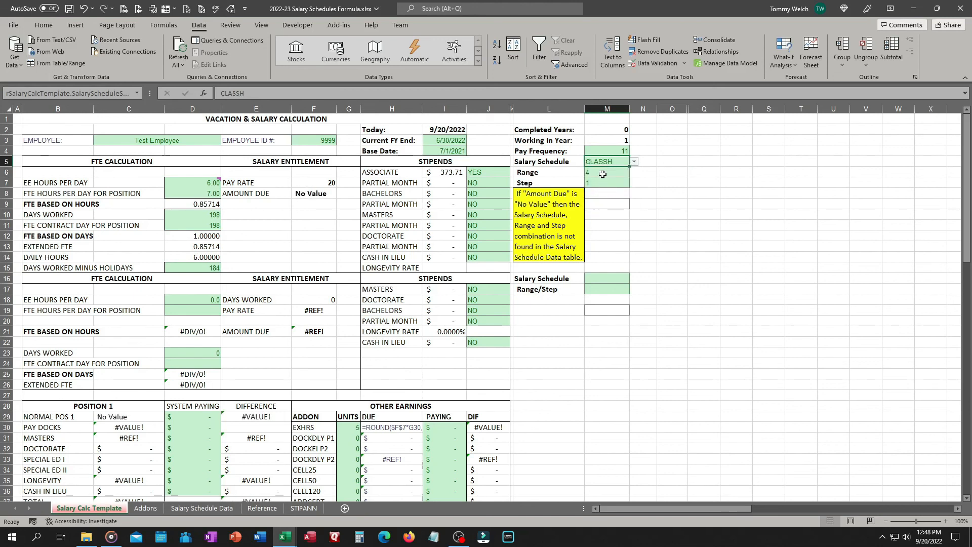
left_click(602, 175)
left_click(634, 172)
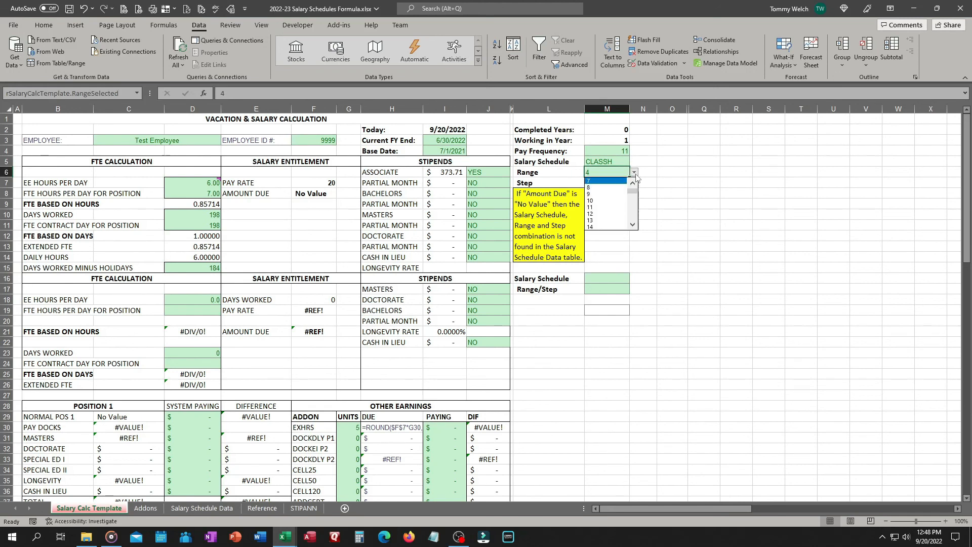
left_click_drag(633, 191, 633, 195)
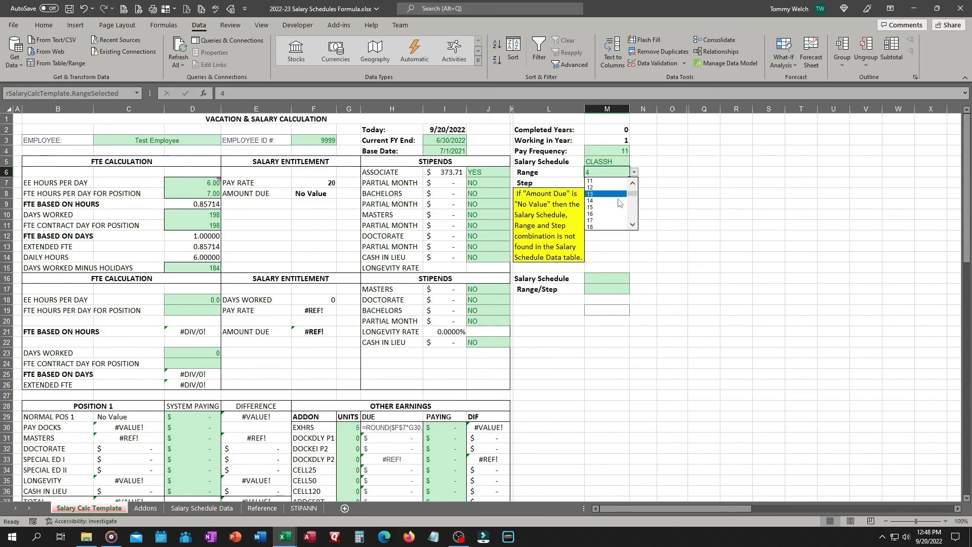
left_click(611, 207)
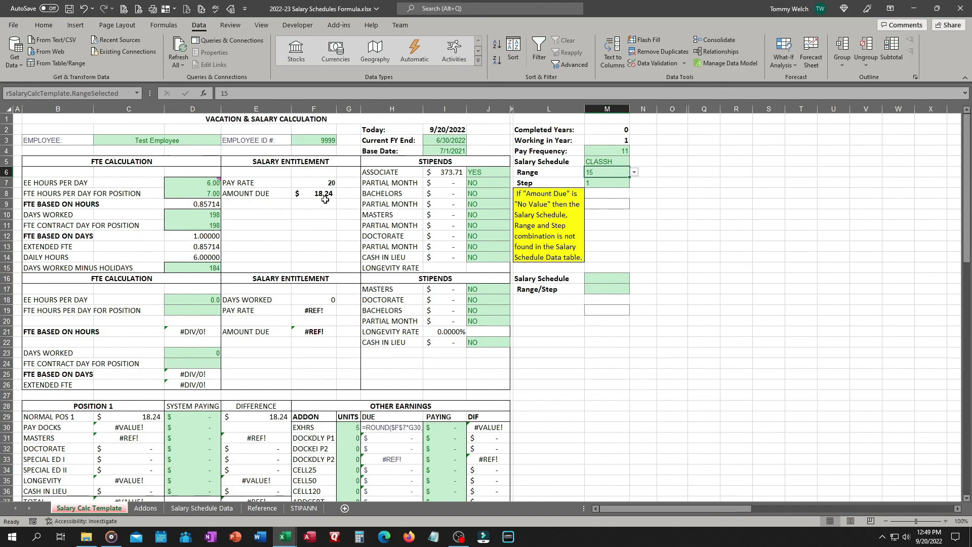
- Switch the Salary Schedule to CESNAP1, and set it back to CLASSH
left_click(604, 161)
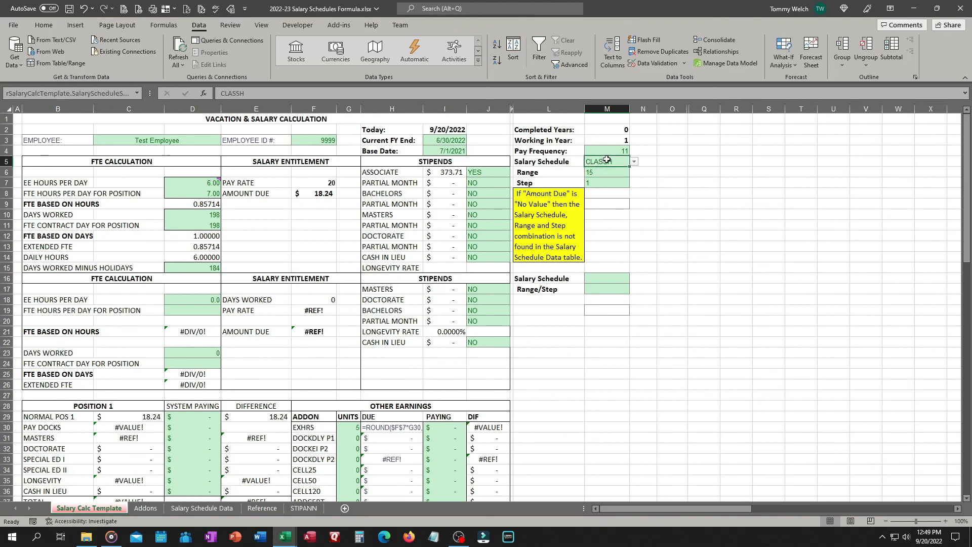
left_click(634, 161)
left_click(609, 189)
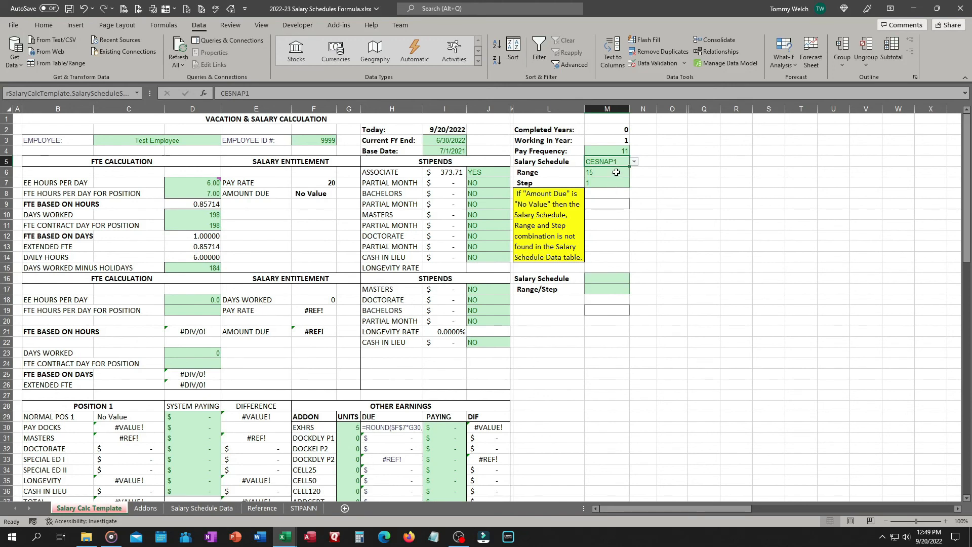
left_click(634, 161)
left_click(633, 173)
left_click(633, 173)
left_click(633, 173)
left_click(633, 172)
left_click(607, 176)
- Check the choices offered by the Range and Step dropdowns for the CLASSH schedule
left_click(620, 172)
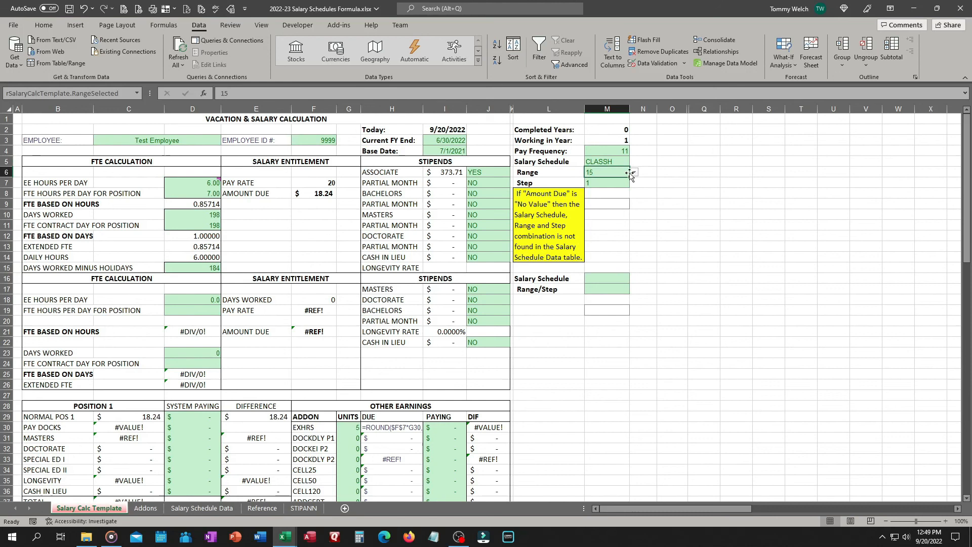
left_click(634, 172)
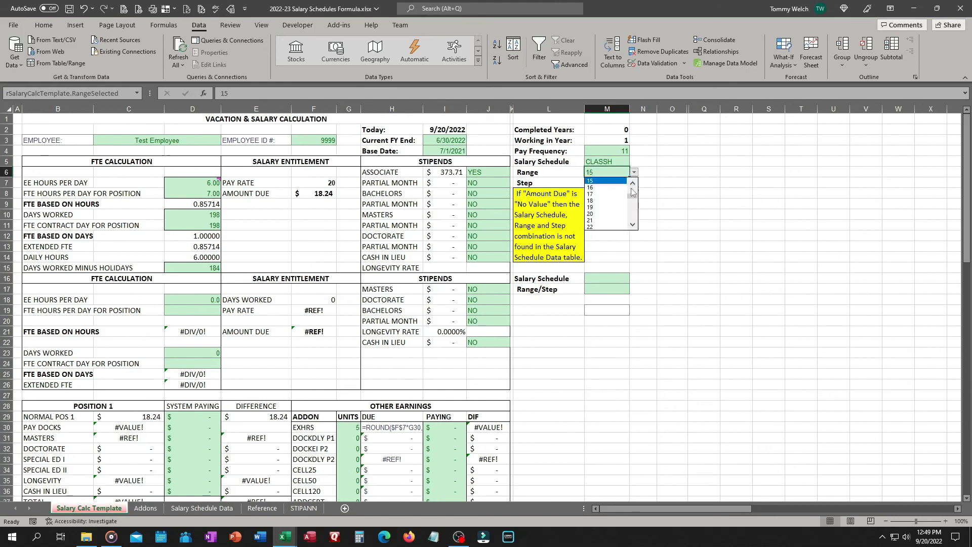
key("Escape")
left_click(616, 188)
left_click(634, 183)
left_click(633, 182)
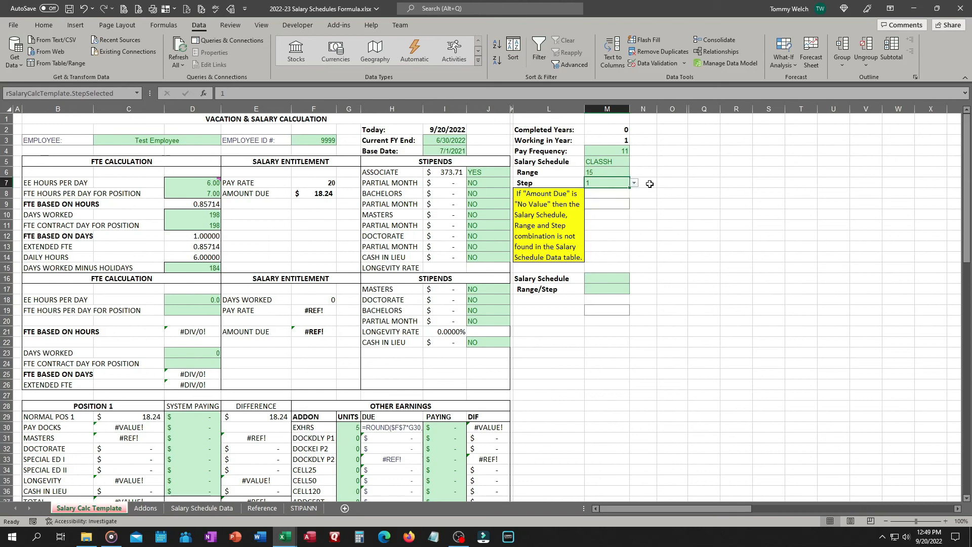